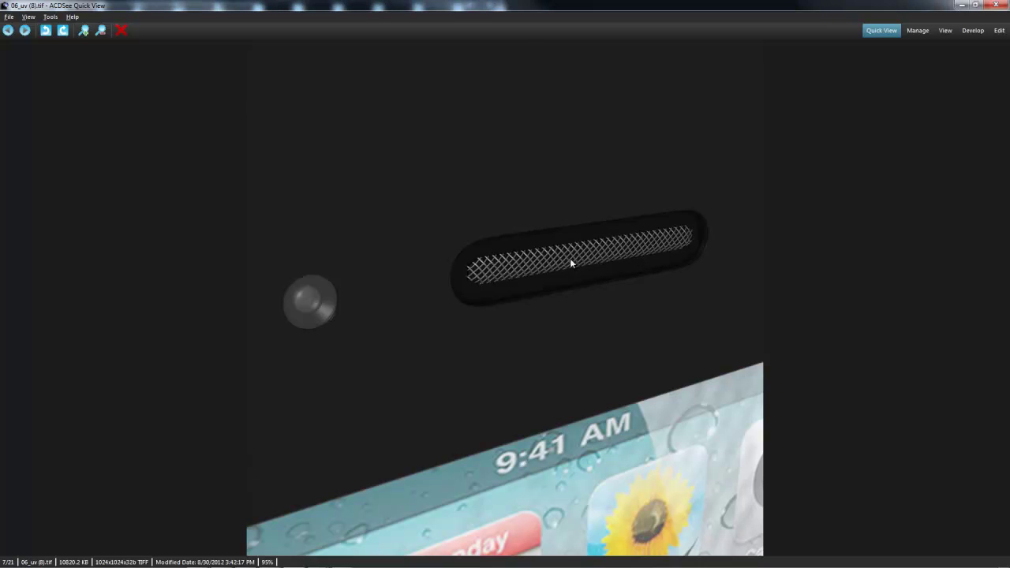
pyautogui.scroll(1, 570, 260)
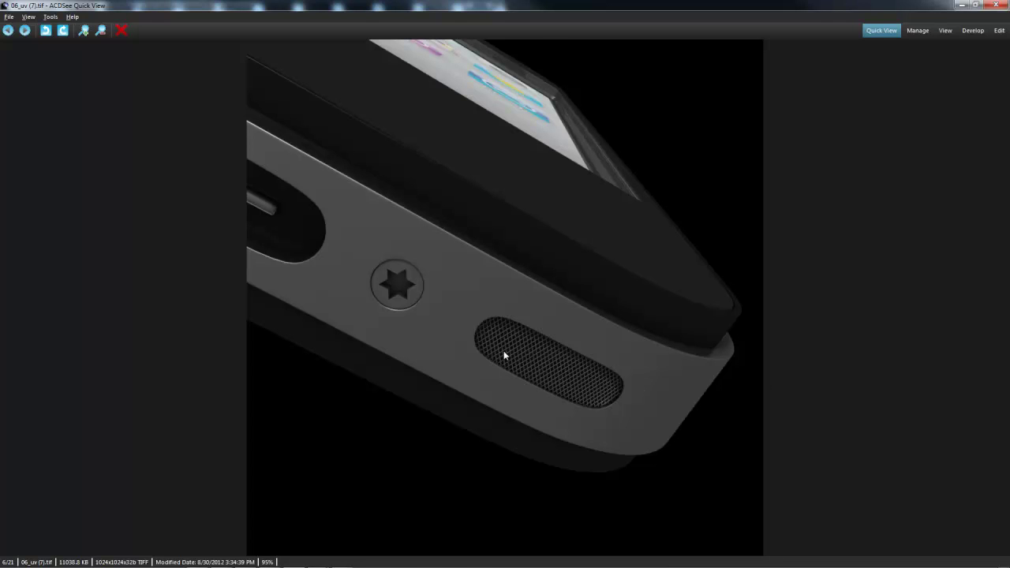
pyautogui.scroll(-1, 504, 351)
pyautogui.scroll(1, 482, 314)
pyautogui.scroll(-1, 598, 358)
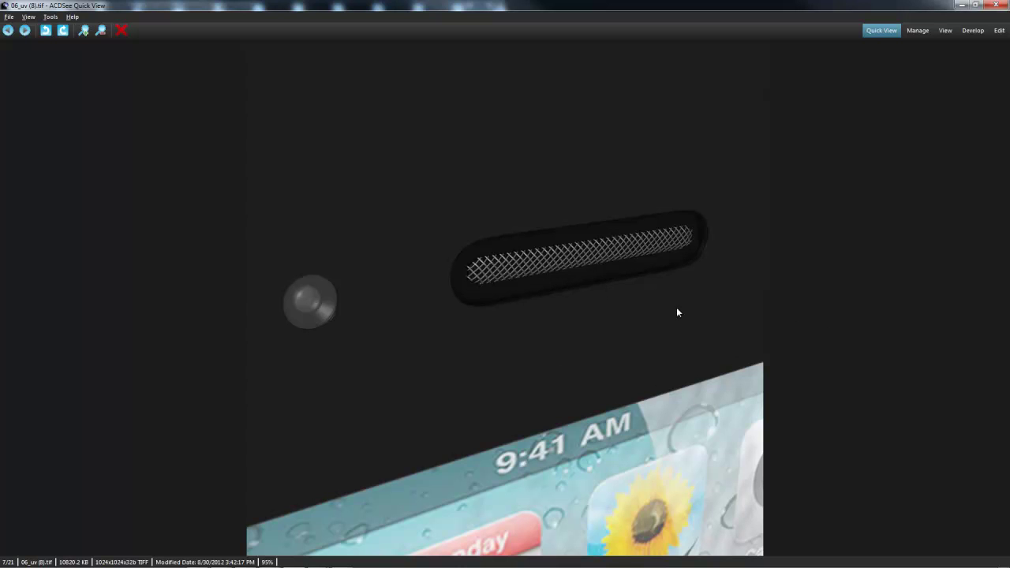
pyautogui.moveTo(539, 529)
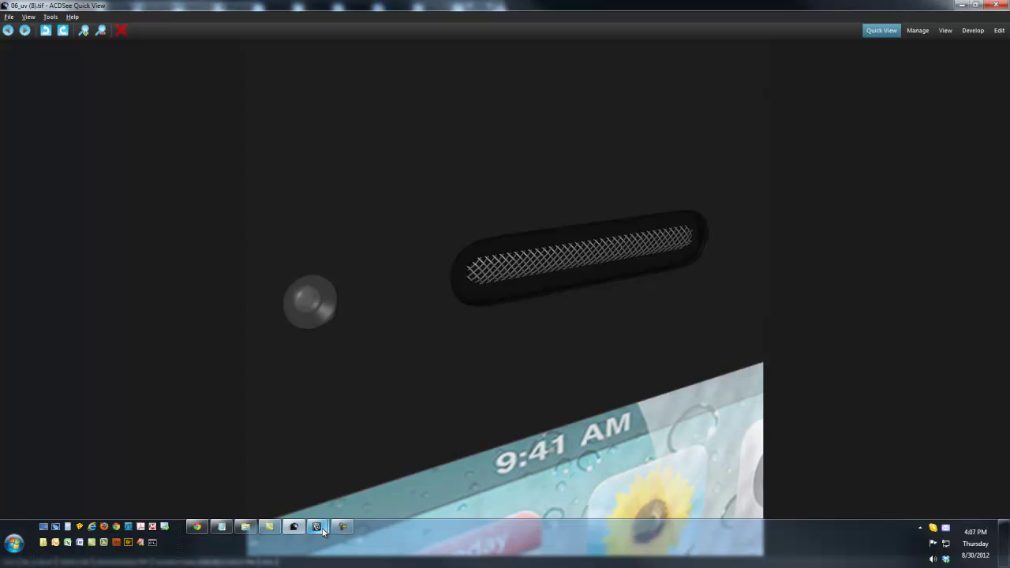
# Bring up the mic_working.ma scene, then orbit around and select the beveled box pCube1 beneath the grille.
pyautogui.moveTo(322, 531)
pyautogui.click(376, 493)
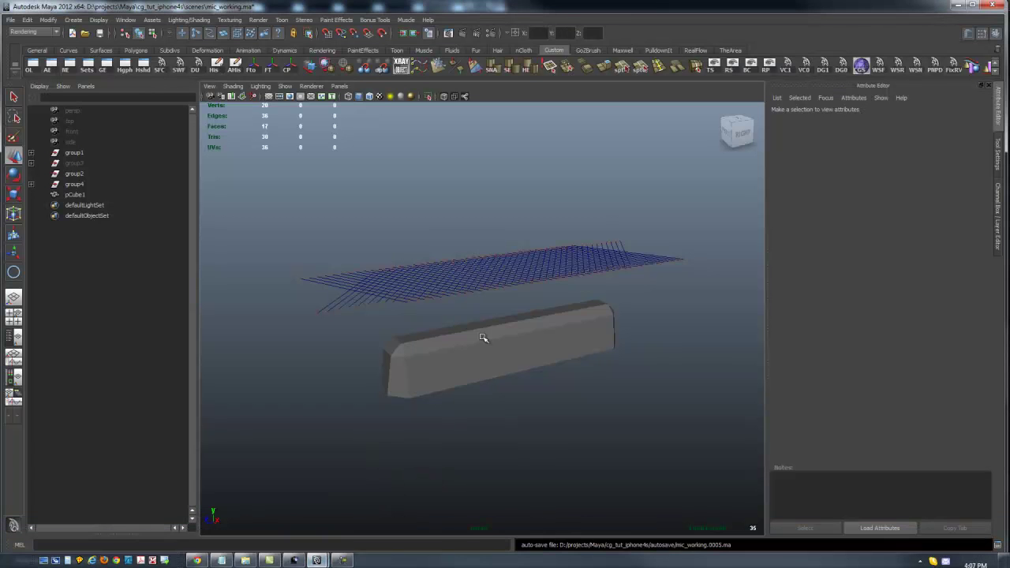
pyautogui.keyDown('alt'); pyautogui.moveTo(478, 300); pyautogui.dragTo(429, 297); pyautogui.keyUp('alt')
pyautogui.keyDown('alt'); pyautogui.moveTo(440, 334); pyautogui.dragTo(623, 377); pyautogui.keyUp('alt')
pyautogui.keyDown('alt'); pyautogui.moveTo(583, 417); pyautogui.dragTo(480, 335); pyautogui.keyUp('alt')
pyautogui.click(517, 359)
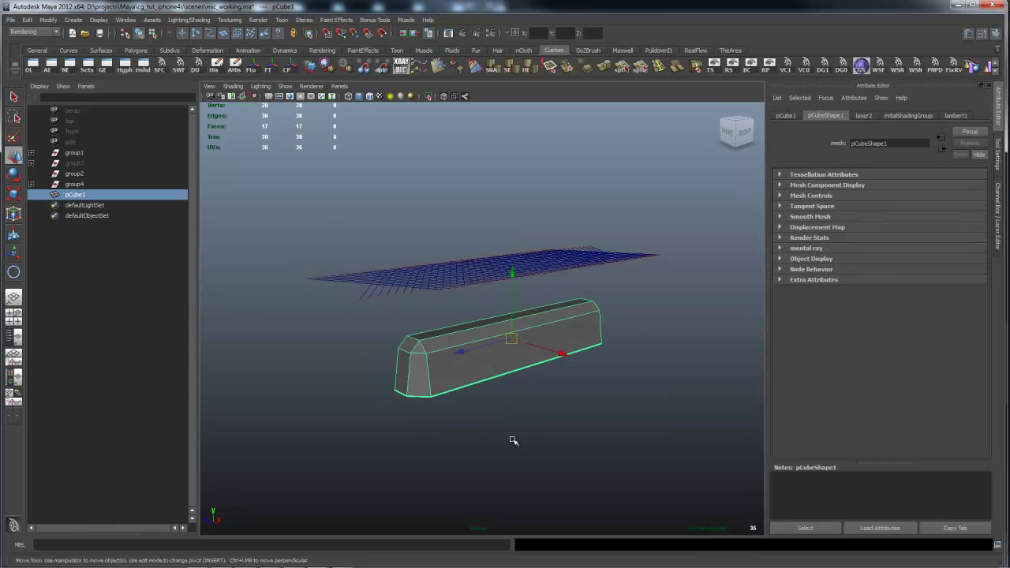
pyautogui.keyDown('alt'); pyautogui.moveTo(672, 356); pyautogui.dragTo(563, 371); pyautogui.keyUp('alt')
pyautogui.keyDown('alt'); pyautogui.moveTo(521, 293); pyautogui.dragTo(560, 368); pyautogui.keyUp('alt')
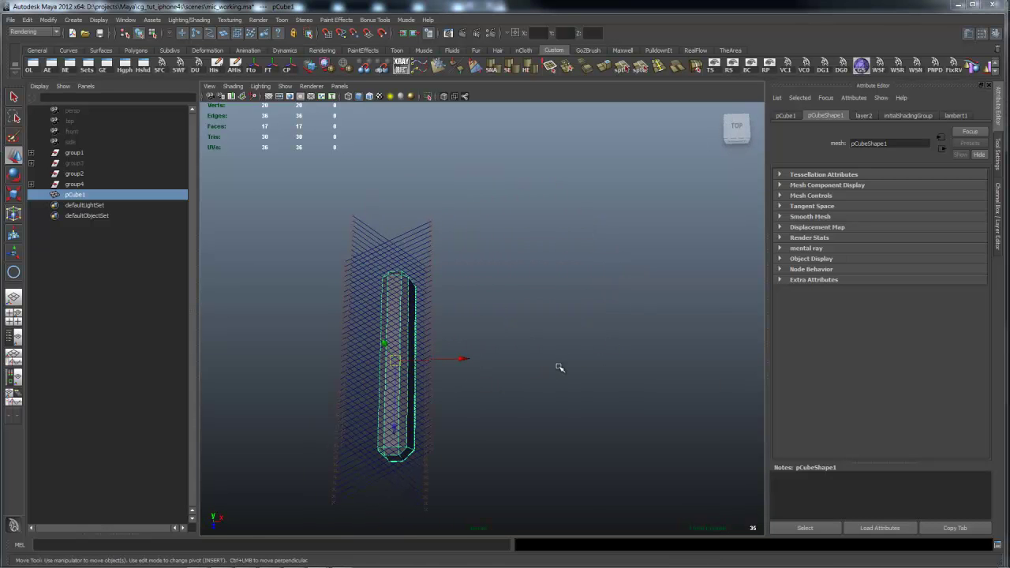
# Draw a trial EP curve to the right of the box, then delete it.
pyautogui.press('space')
pyautogui.click(505, 329)
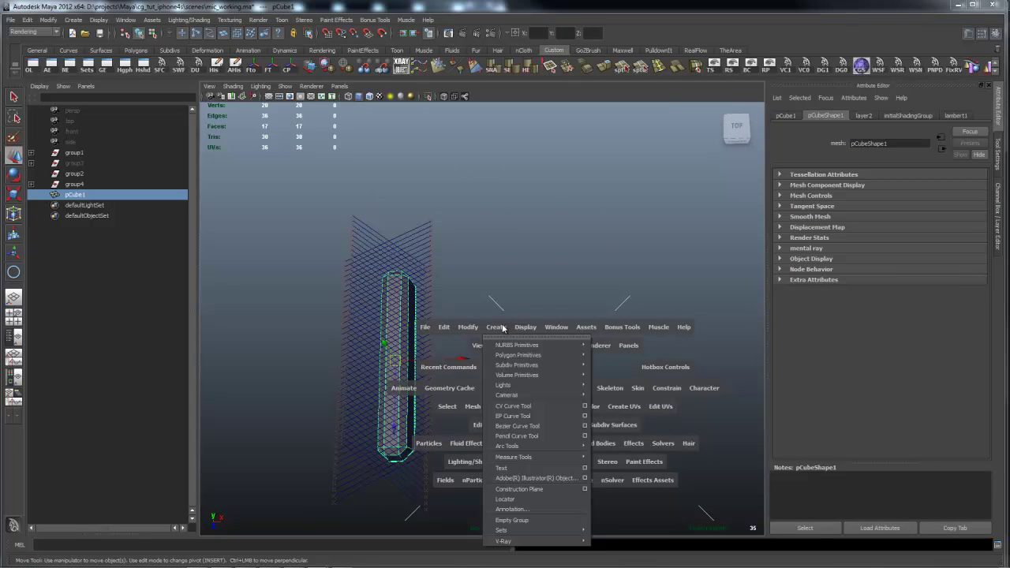
pyautogui.click(514, 417)
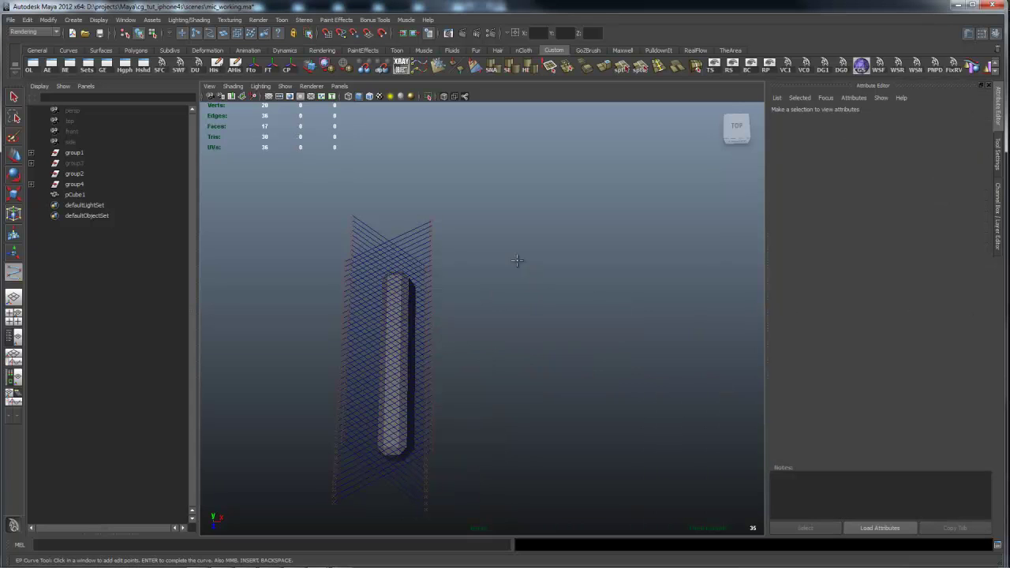
pyautogui.click(514, 255)
pyautogui.click(702, 251)
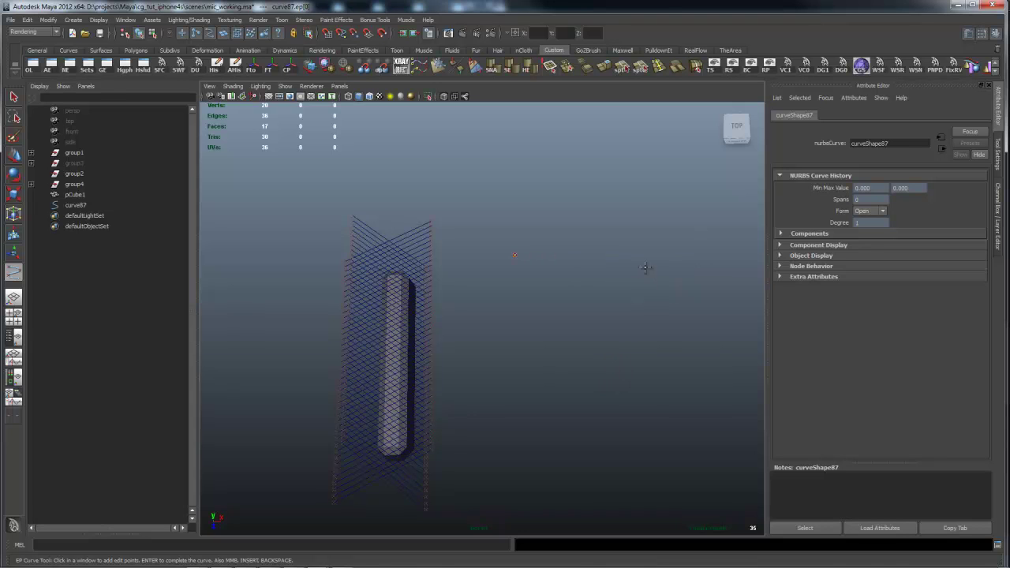
pyautogui.moveTo(636, 260); pyautogui.dragTo(683, 256, button='middle')
pyautogui.click(617, 262)
pyautogui.press('space')
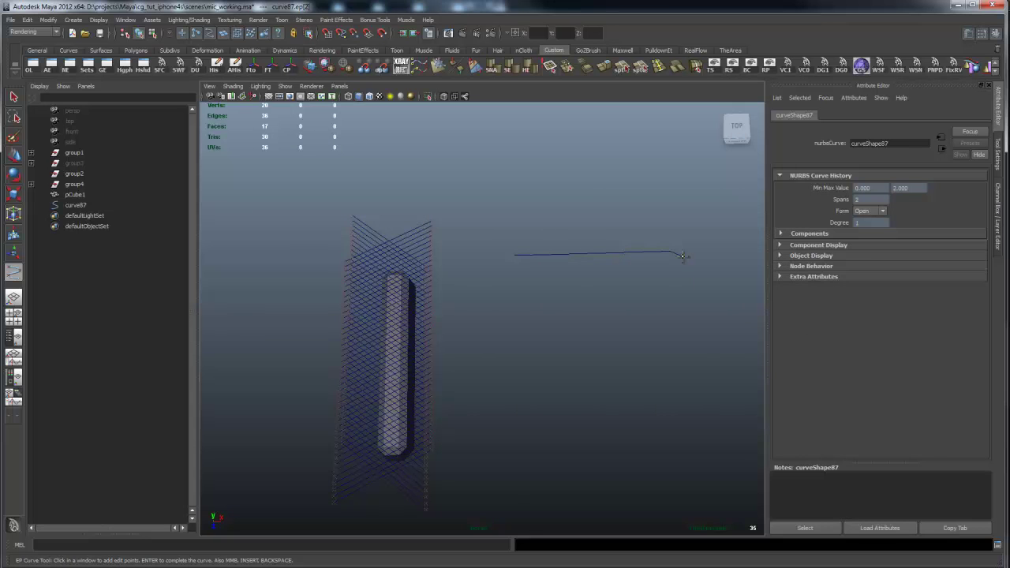
pyautogui.press('w')
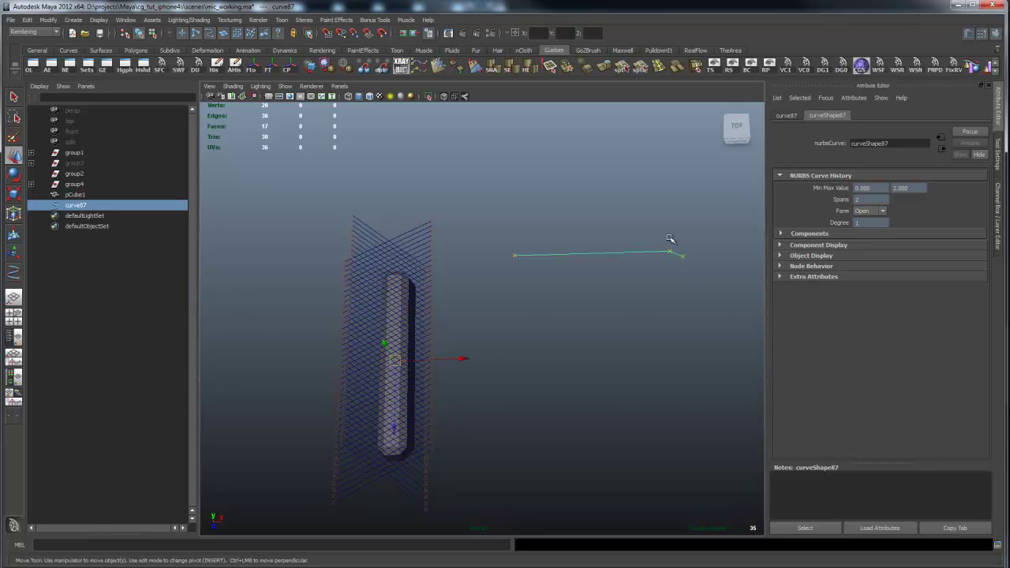
pyautogui.press('Delete')
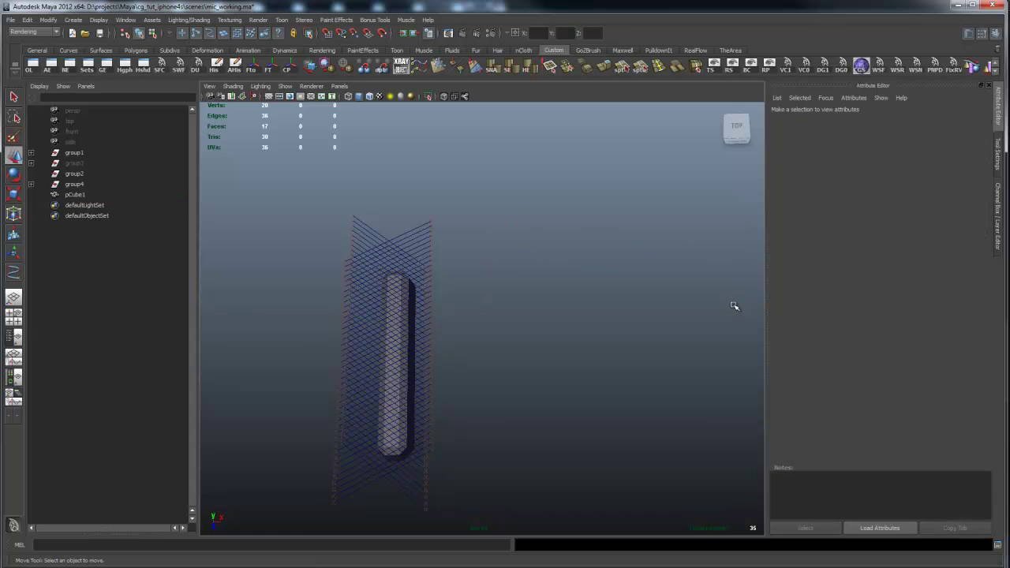
# In top view, draw a two-point straight EP curve (curve87) and centre its pivot.
pyautogui.press('space')
pyautogui.press('space')
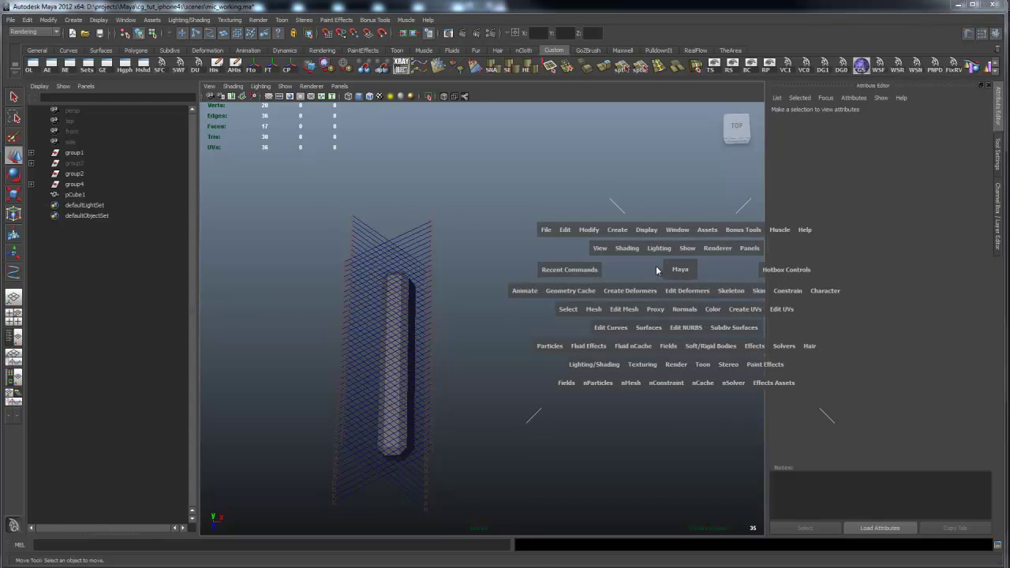
pyautogui.moveTo(682, 271); pyautogui.dragTo(646, 273)
pyautogui.press('space')
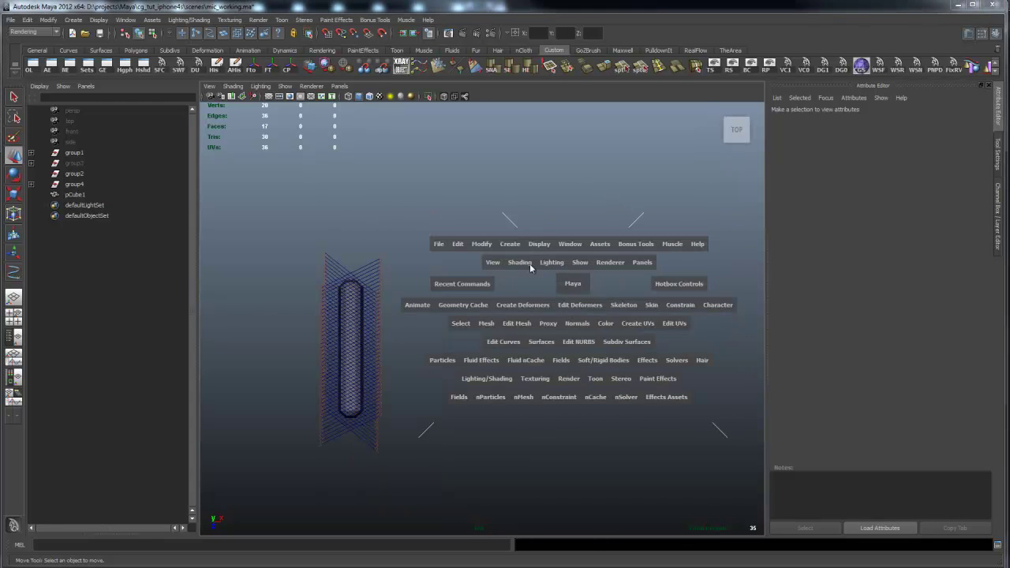
pyautogui.moveTo(514, 244); pyautogui.dragTo(525, 335)
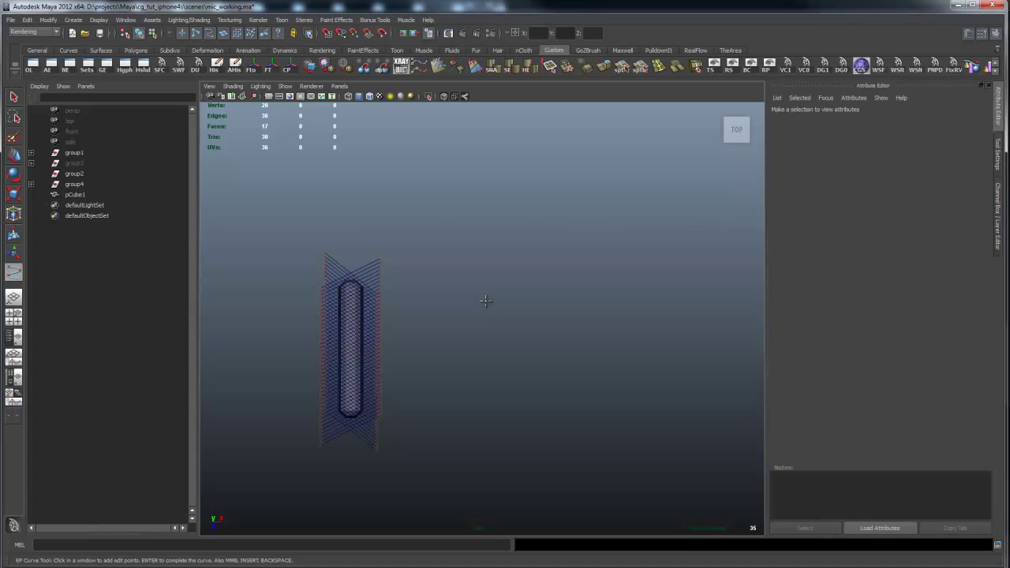
pyautogui.click(479, 266)
pyautogui.click(647, 265)
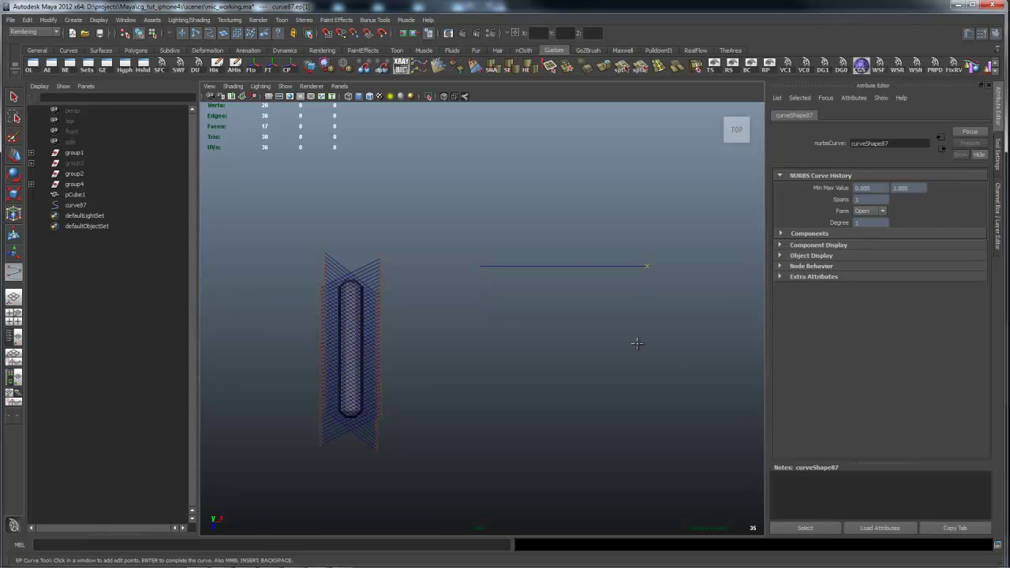
pyautogui.press('Return')
pyautogui.press('w')
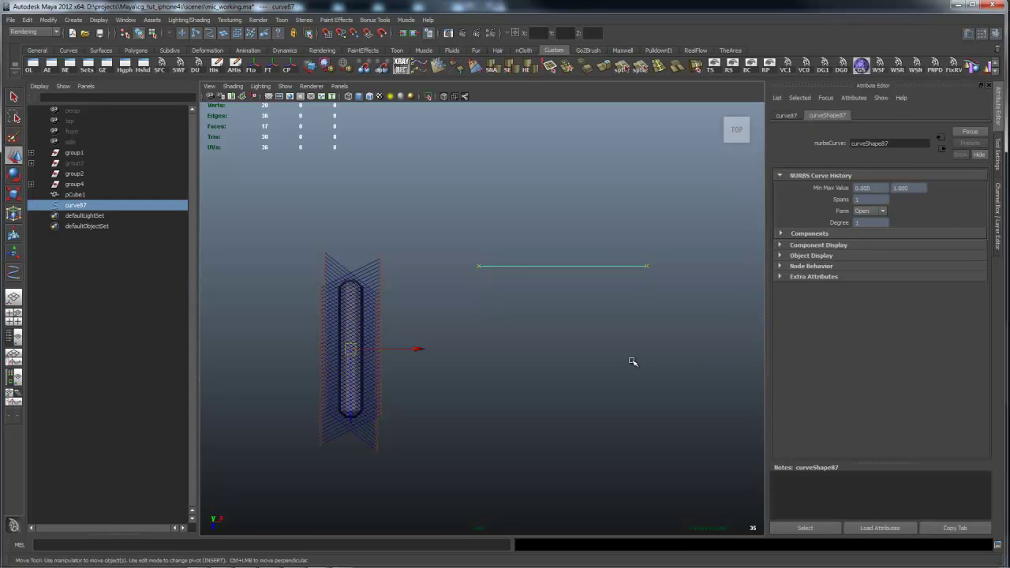
pyautogui.click(287, 67)
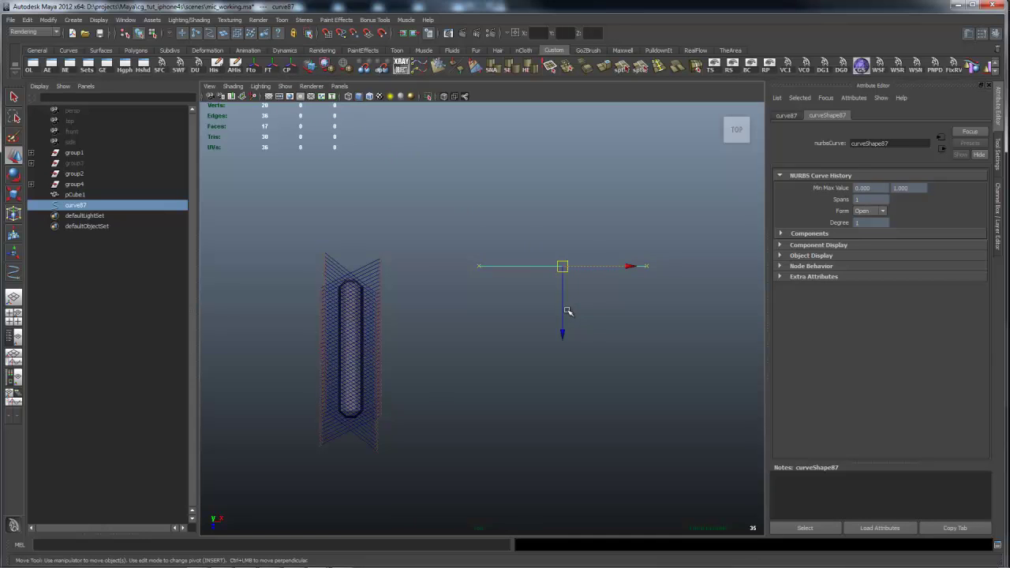
# Duplicate the straight curve with a small downward offset, repeating to build an evenly spaced stack.
pyautogui.hotkey('ctrl', 'd')
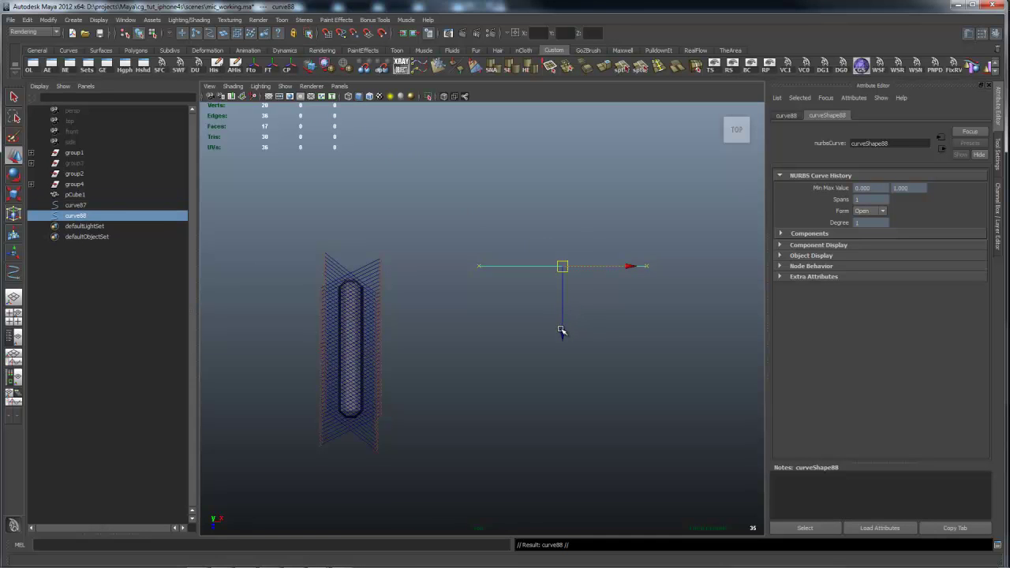
pyautogui.moveTo(563, 330); pyautogui.dragTo(564, 335)
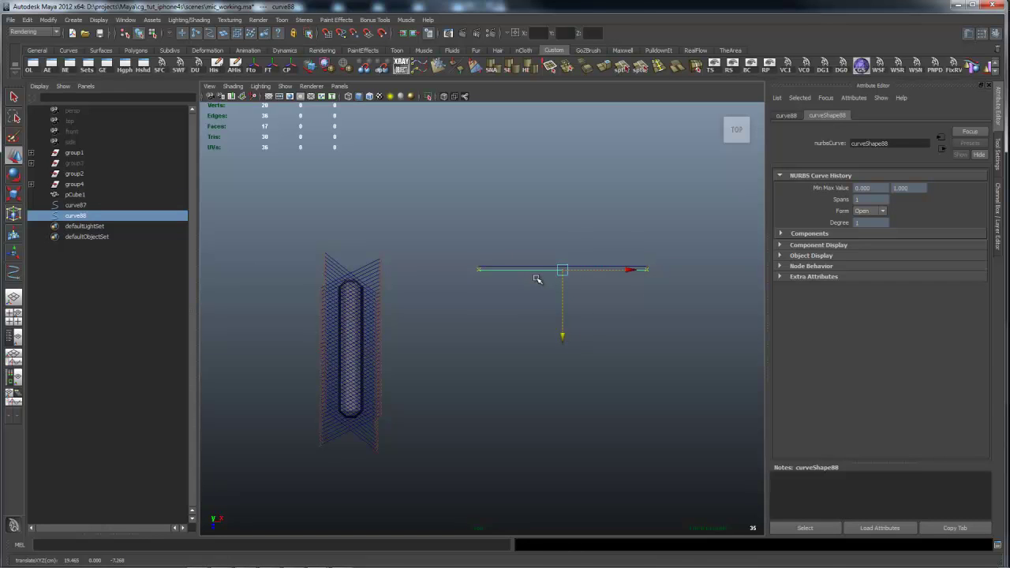
pyautogui.hotkey('shift', 'd')
pyautogui.hotkey('shift', 'd')
pyautogui.hotkey('shift', 'd')
pyautogui.hotkey('shift', 'd')
pyautogui.hotkey('shift', 'd')
pyautogui.hotkey('shift', 'd')
pyautogui.hotkey('shift', 'd')
pyautogui.hotkey('shift', 'd')
pyautogui.hotkey('shift', 'd')
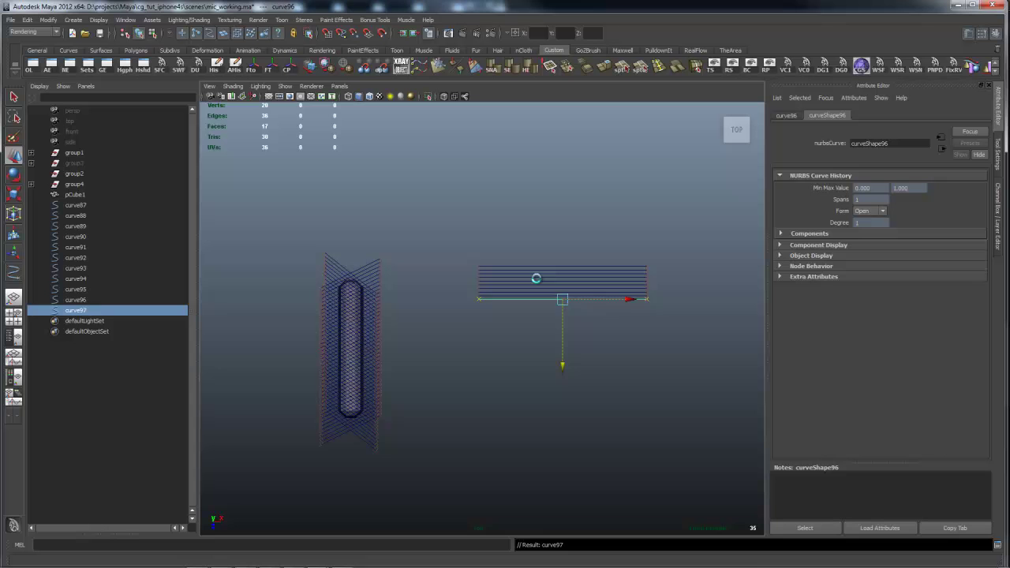
pyautogui.hotkey('shift', 'd')
pyautogui.hotkey('shift', 'd')
pyautogui.hotkey('shift', 'd')
pyautogui.hotkey('shift', 'd')
pyautogui.hotkey('shift', 'd')
pyautogui.hotkey('shift', 'd')
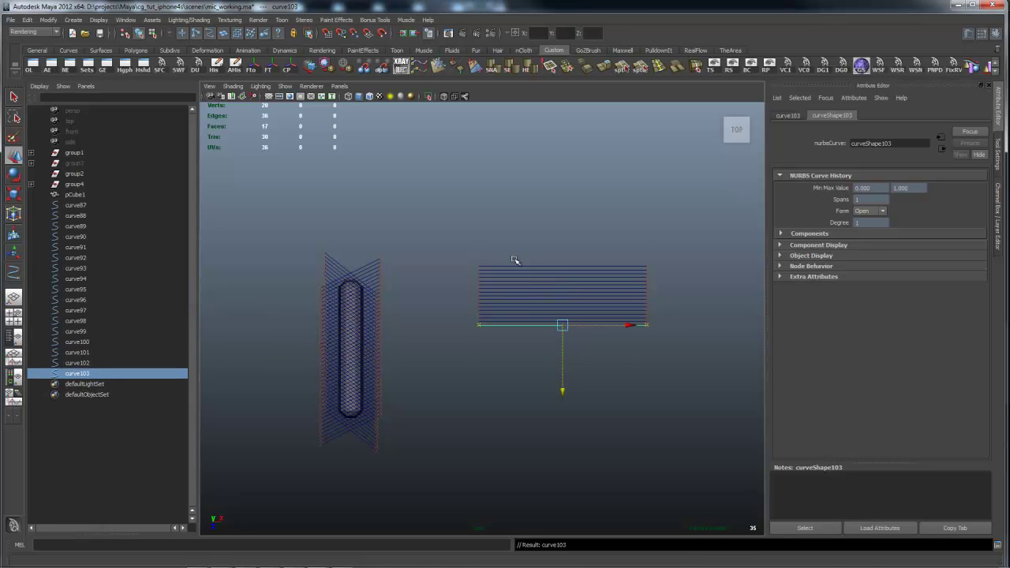
# Select all stacked curves and rotate them about 33 degrees in Y.
pyautogui.moveTo(469, 240); pyautogui.dragTo(686, 385)
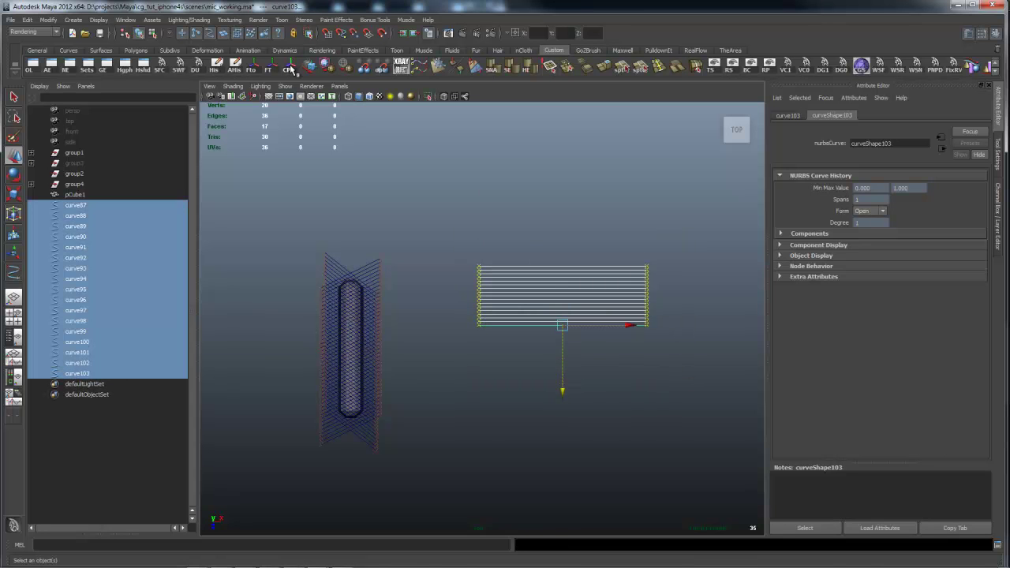
pyautogui.press('e')
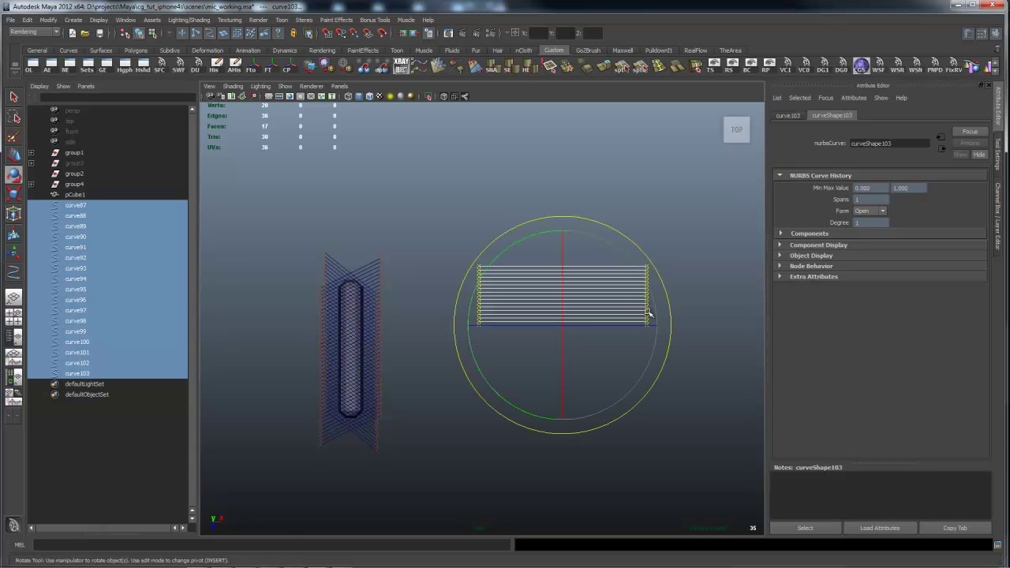
pyautogui.moveTo(668, 303); pyautogui.dragTo(654, 251)
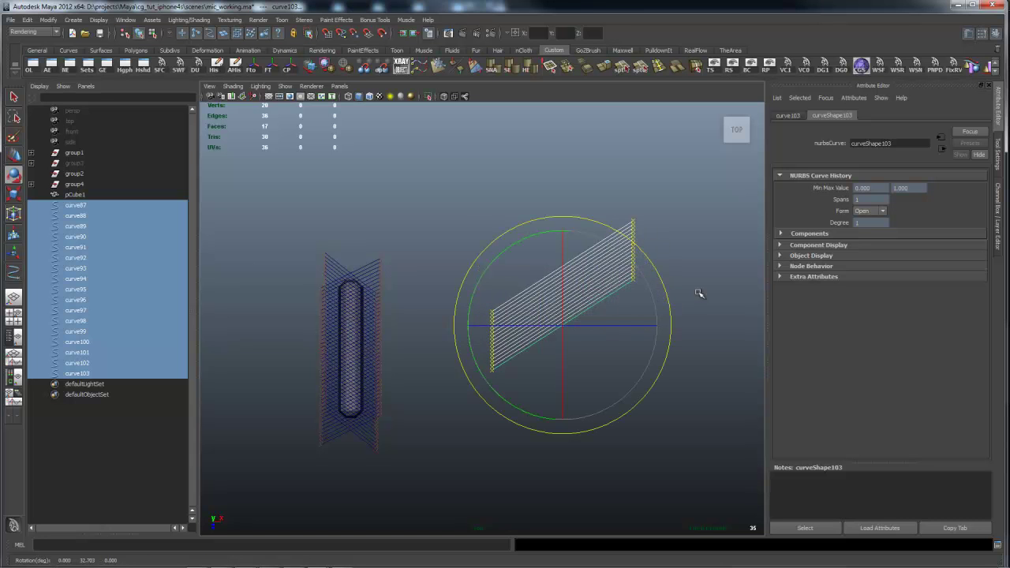
pyautogui.click(698, 295)
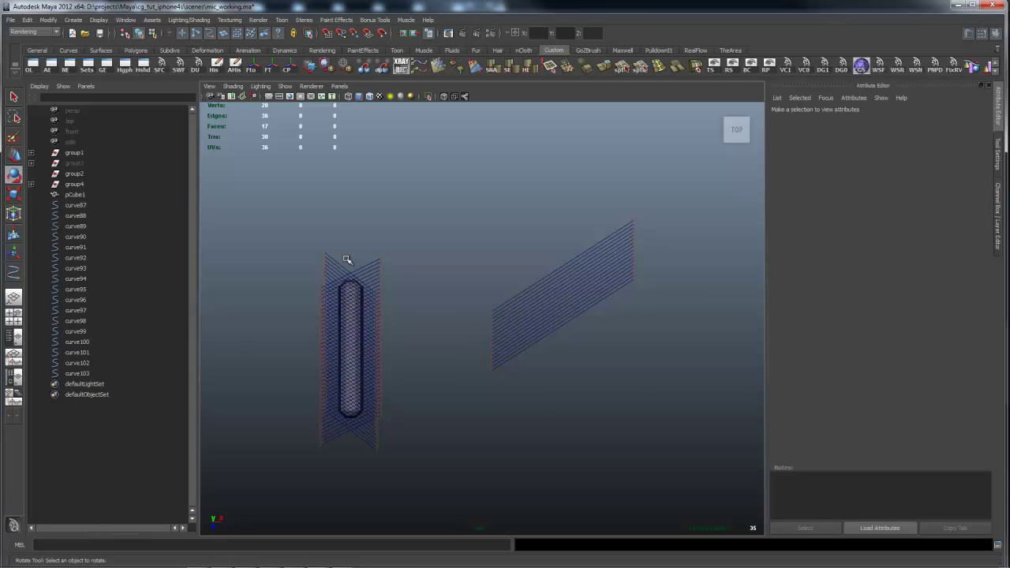
pyautogui.moveTo(491, 213); pyautogui.dragTo(660, 397)
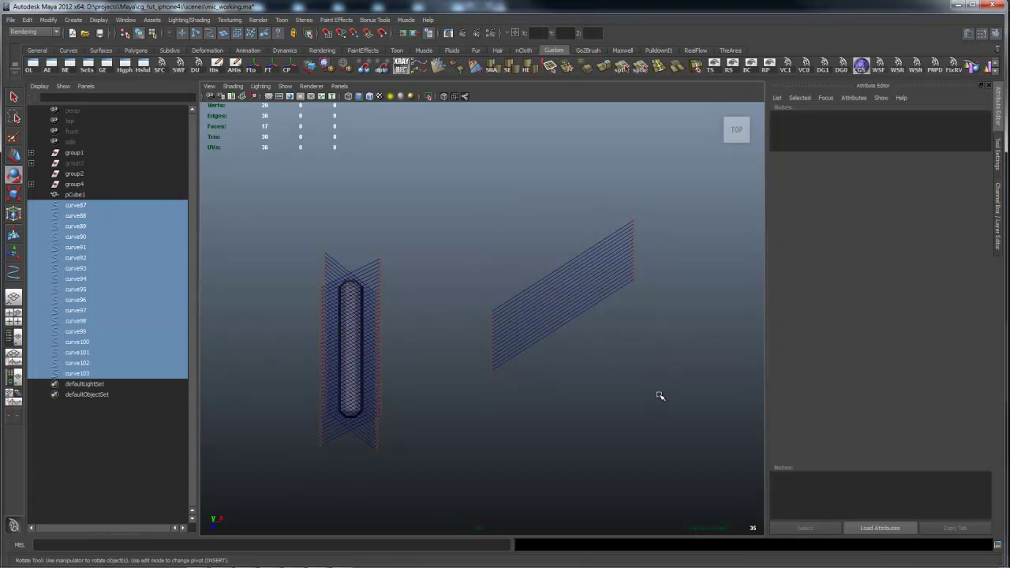
# Delete the curve stack and draw out a new long polygon cube, pCube2.
pyautogui.press('Delete')
pyautogui.press('space')
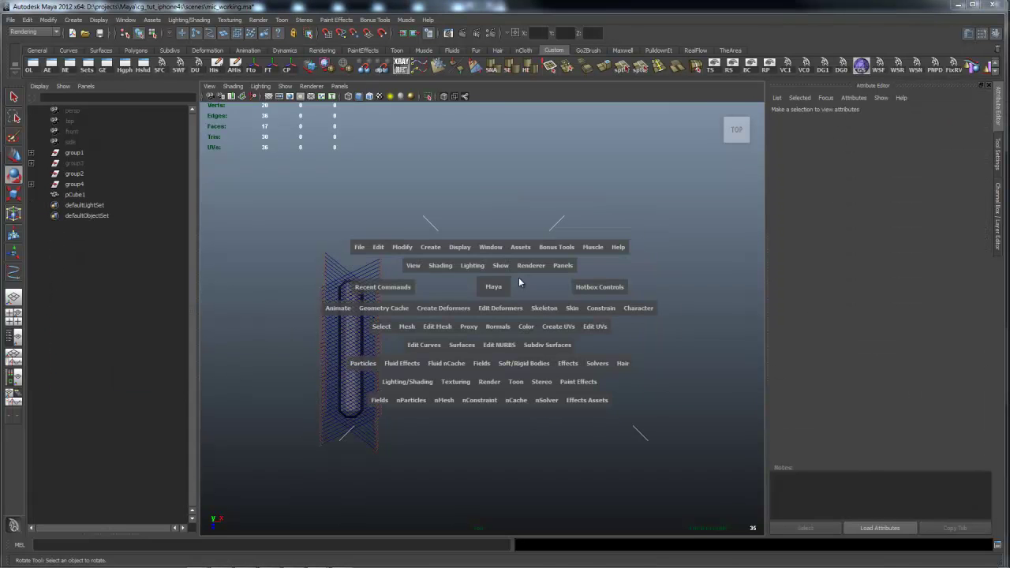
pyautogui.click(431, 248)
pyautogui.moveTo(458, 275)
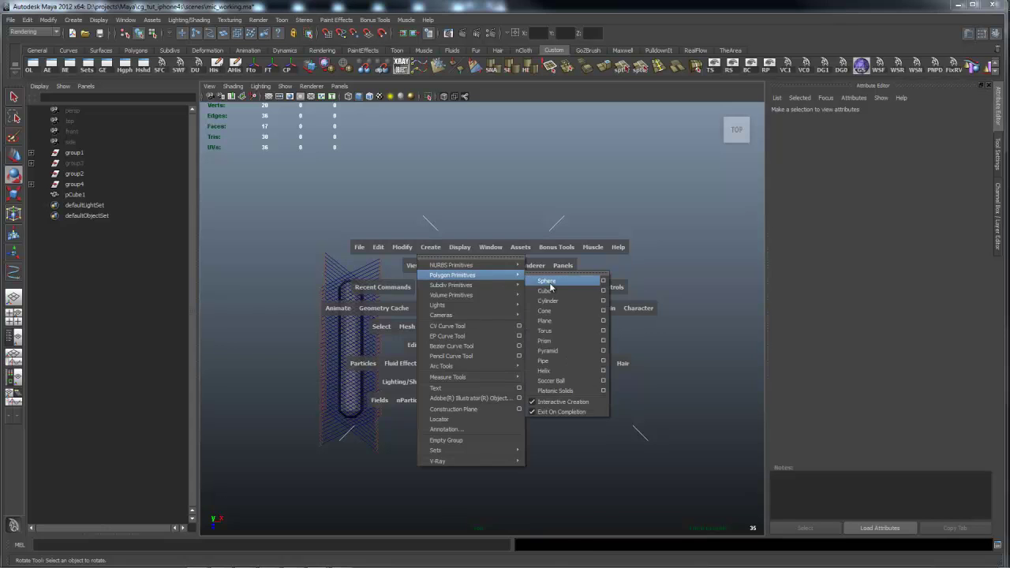
pyautogui.click(546, 291)
pyautogui.moveTo(537, 279); pyautogui.dragTo(550, 379)
pyautogui.press('space')
pyautogui.moveTo(545, 315); pyautogui.dragTo(563, 346)
# In perspective, pull pCube2's top face up to make it taller, then delete that face.
pyautogui.press('e')
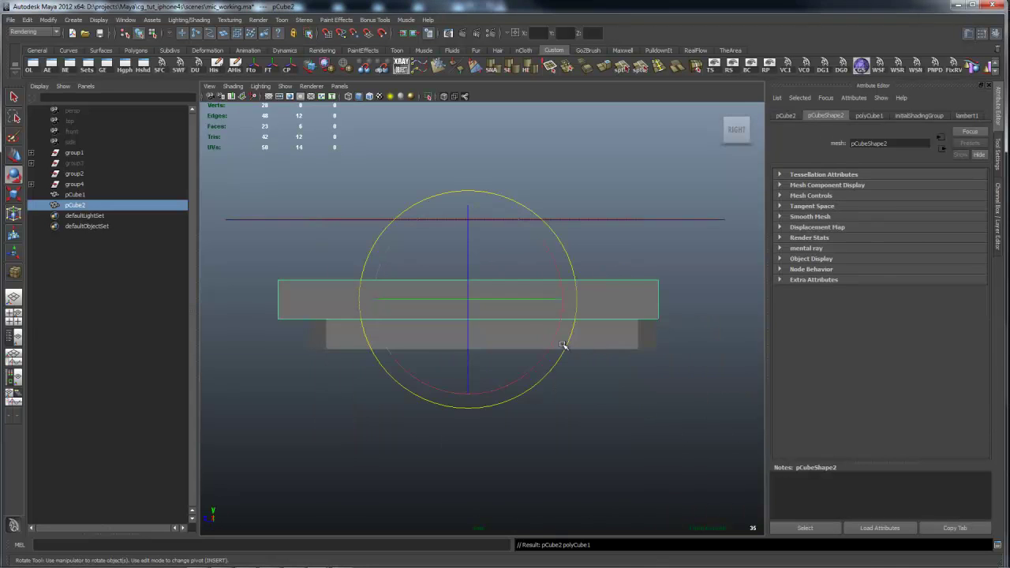
pyautogui.press('space')
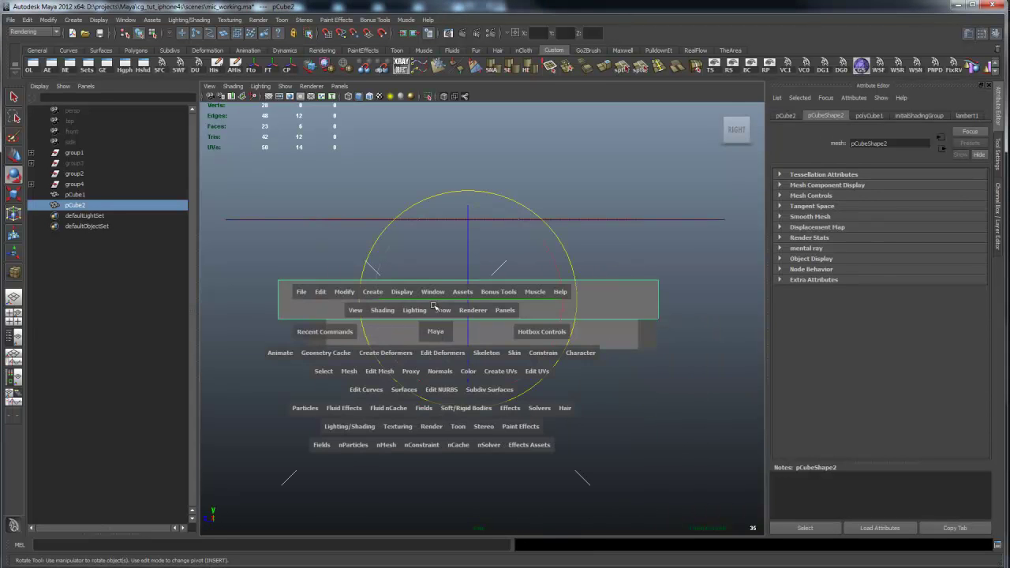
pyautogui.keyDown('alt'); pyautogui.moveTo(433, 306); pyautogui.dragTo(367, 246); pyautogui.keyUp('alt')
pyautogui.keyDown('alt'); pyautogui.moveTo(548, 355); pyautogui.dragTo(476, 272, button='middle'); pyautogui.keyUp('alt')
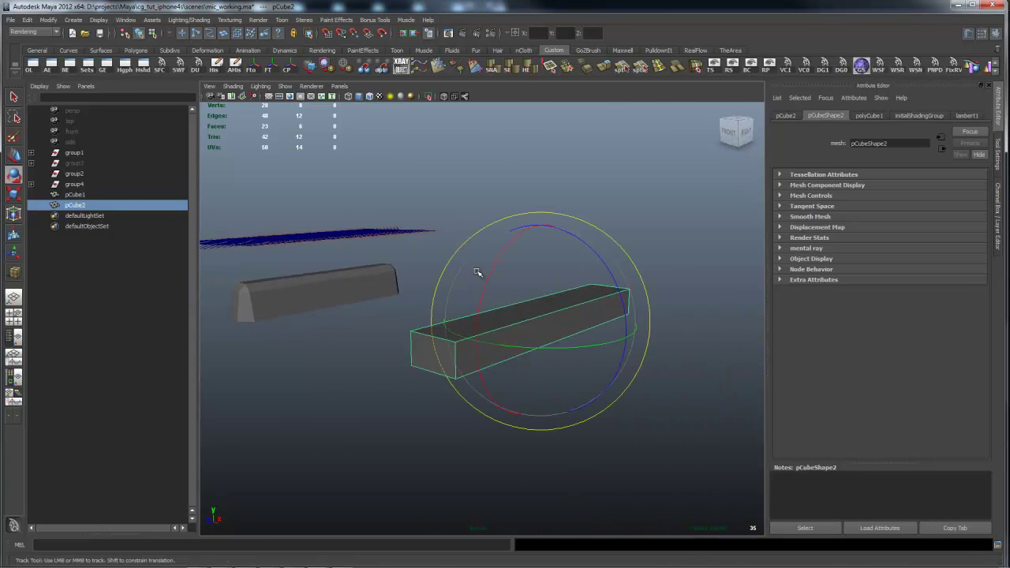
pyautogui.press('q')
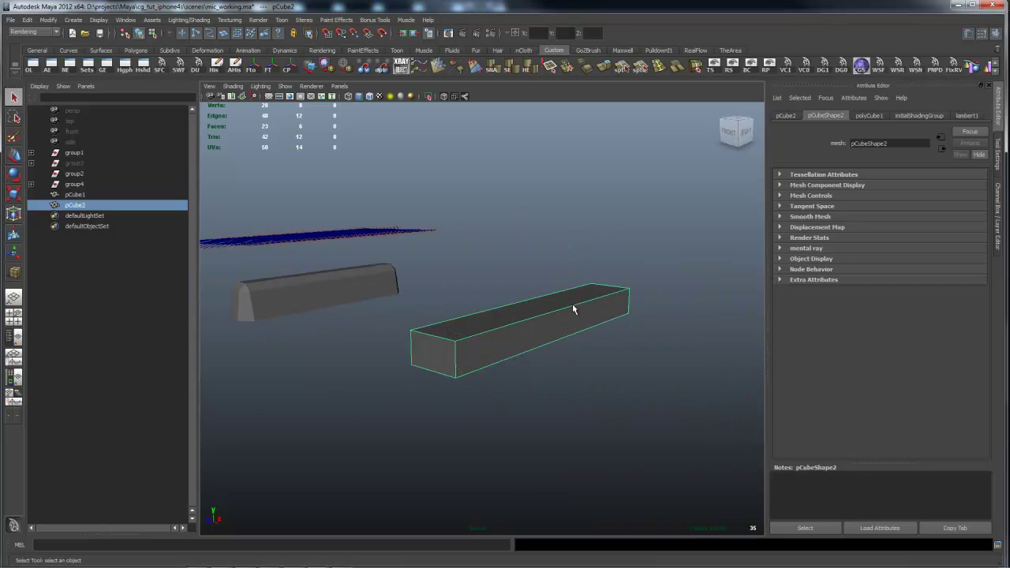
pyautogui.moveTo(574, 309); pyautogui.dragTo(548, 312, button='right')
pyautogui.click(542, 304)
pyautogui.press('w')
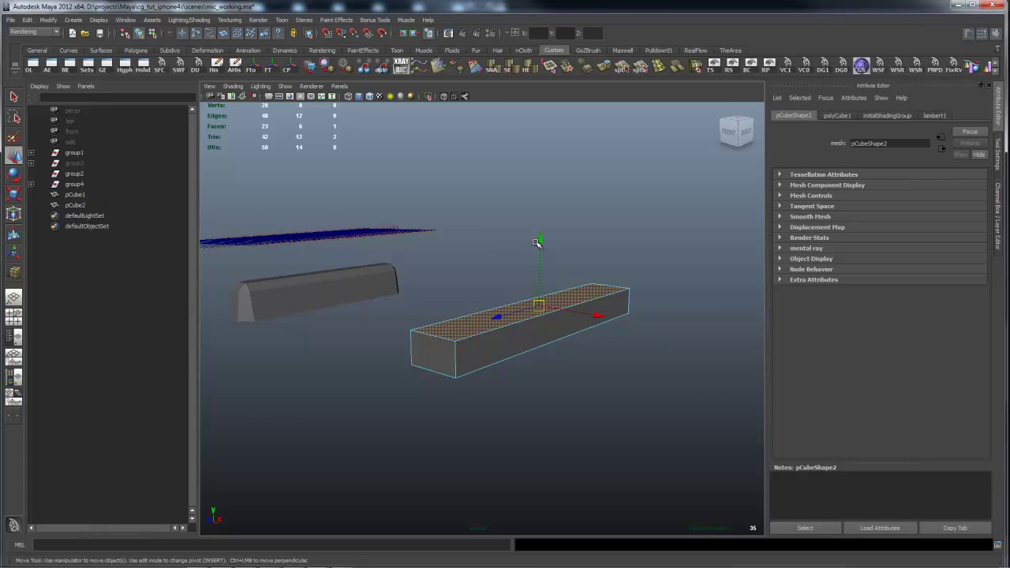
pyautogui.moveTo(537, 242); pyautogui.dragTo(559, 290)
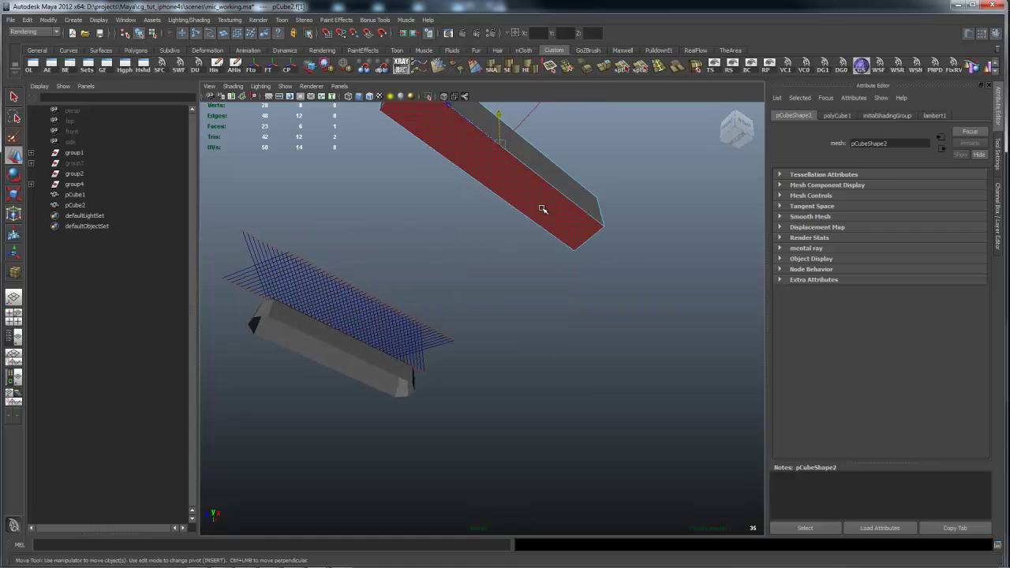
pyautogui.press('Delete')
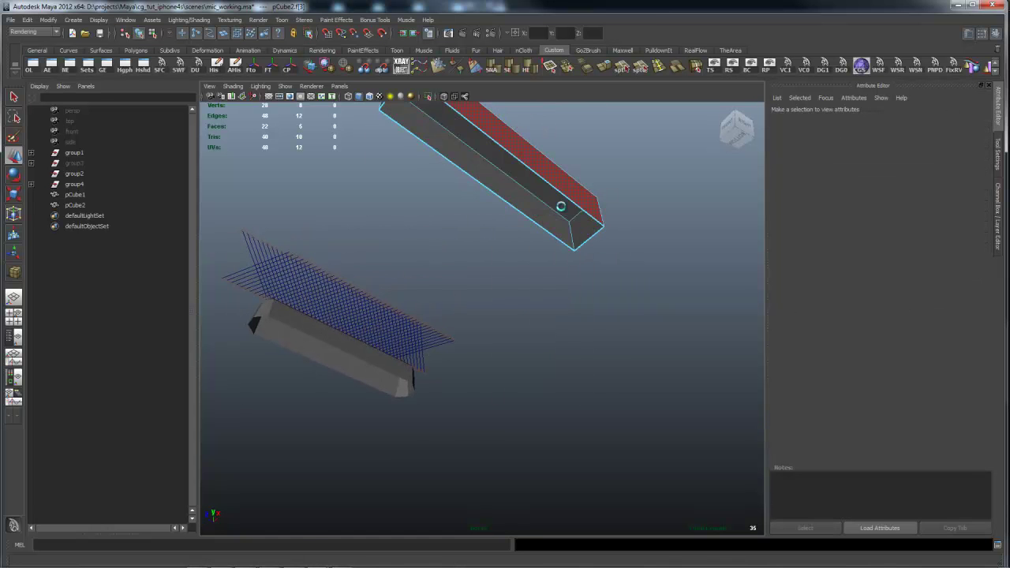
# Return pCube2 from face editing to object mode.
pyautogui.keyDown('alt'); pyautogui.moveTo(561, 206); pyautogui.dragTo(528, 255); pyautogui.keyUp('alt')
pyautogui.moveTo(459, 324); pyautogui.dragTo(559, 314, button='right')
pyautogui.keyDown('alt'); pyautogui.moveTo(559, 314); pyautogui.dragTo(510, 334); pyautogui.keyUp('alt')
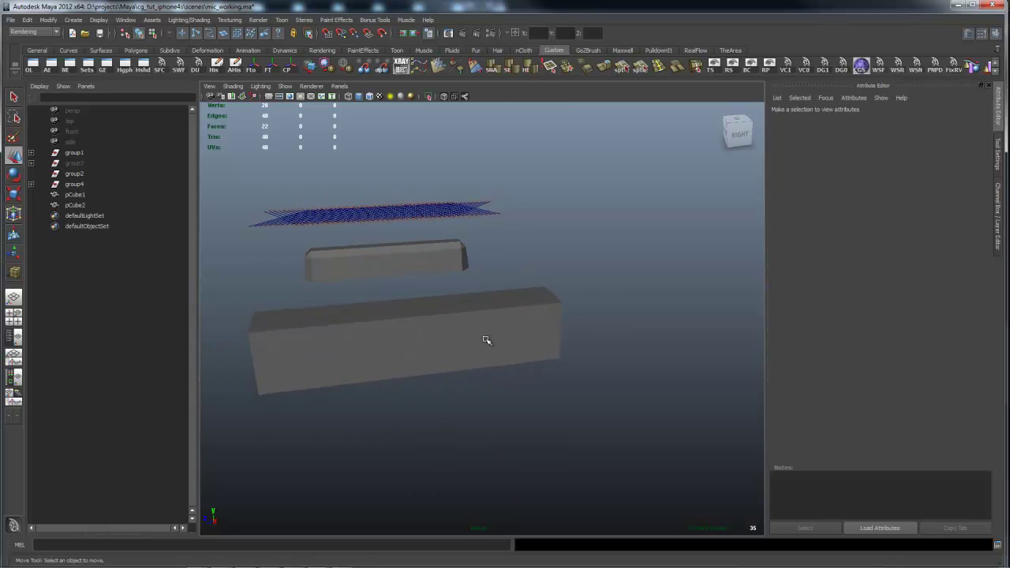
# Bevel the edges of the lower box pCube2.
pyautogui.click(487, 340)
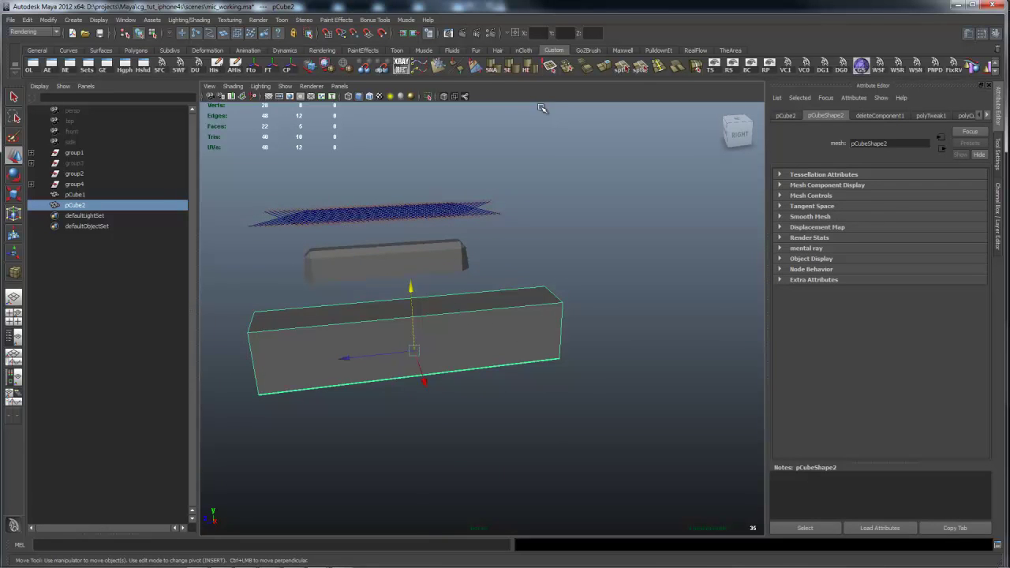
pyautogui.click(588, 70)
pyautogui.keyDown('alt'); pyautogui.moveTo(532, 284); pyautogui.dragTo(545, 320); pyautogui.keyUp('alt')
pyautogui.keyDown('alt'); pyautogui.moveTo(526, 227); pyautogui.dragTo(514, 379); pyautogui.keyUp('alt')
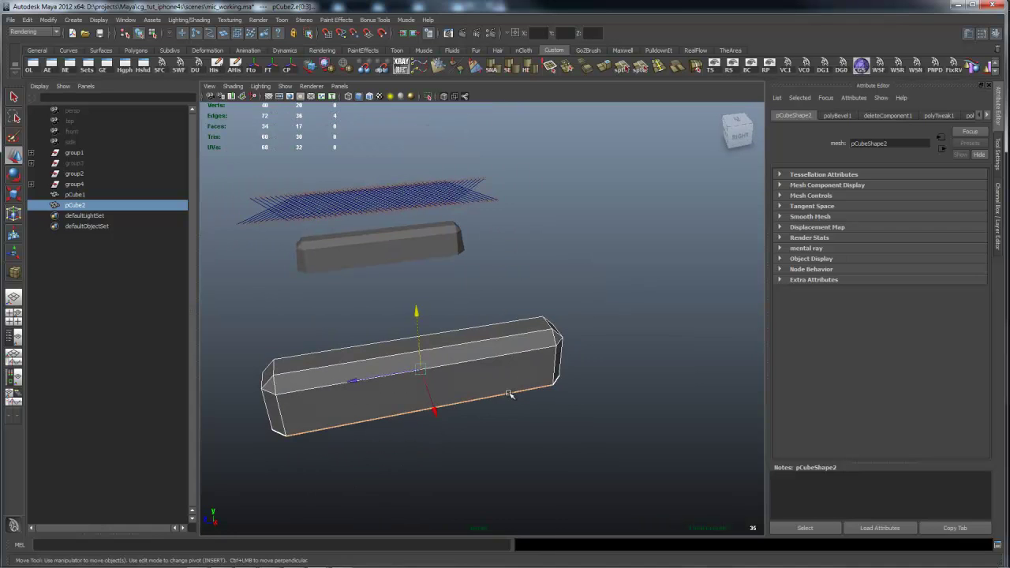
pyautogui.moveTo(510, 394); pyautogui.dragTo(509, 361, button='right')
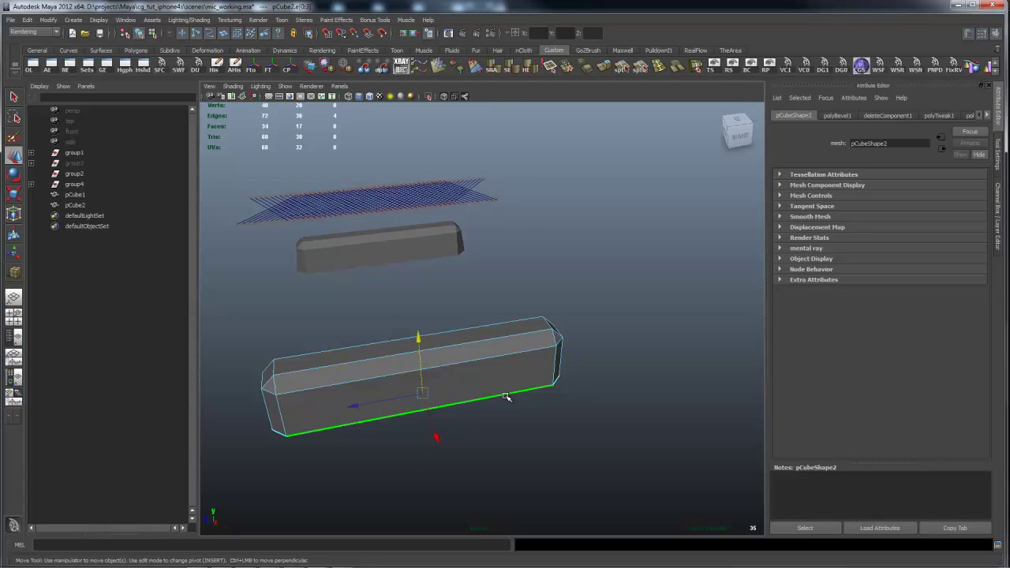
# In top view, scale pCube2 slightly wider and longer.
pyautogui.press('space')
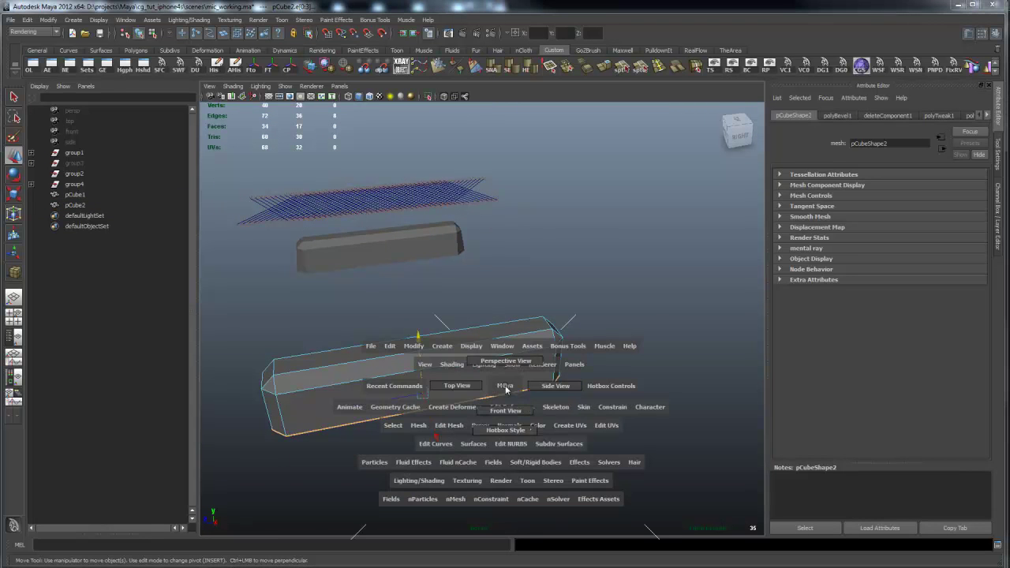
pyautogui.moveTo(507, 390); pyautogui.dragTo(453, 389)
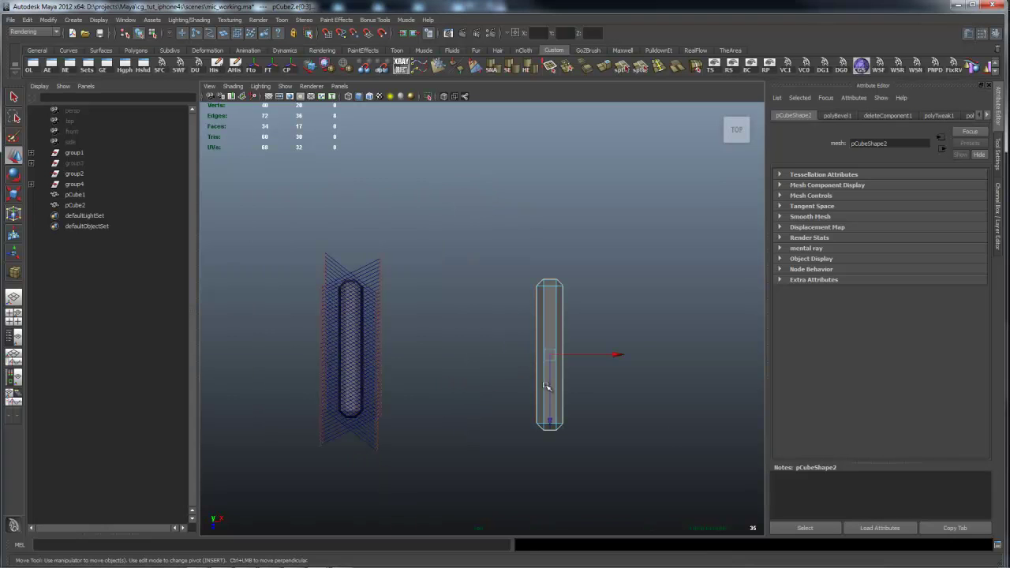
pyautogui.press('e')
pyautogui.press('r')
pyautogui.moveTo(458, 356); pyautogui.dragTo(440, 362)
pyautogui.moveTo(552, 449); pyautogui.dragTo(551, 454)
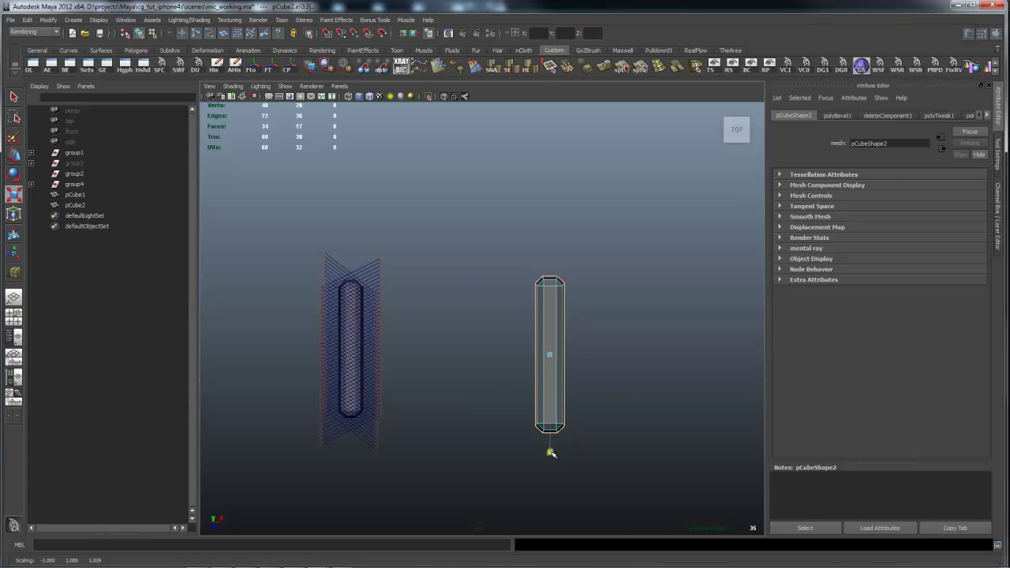
pyautogui.click(632, 408)
# Back in perspective, scale pCube2's bottom edge slightly.
pyautogui.press('space')
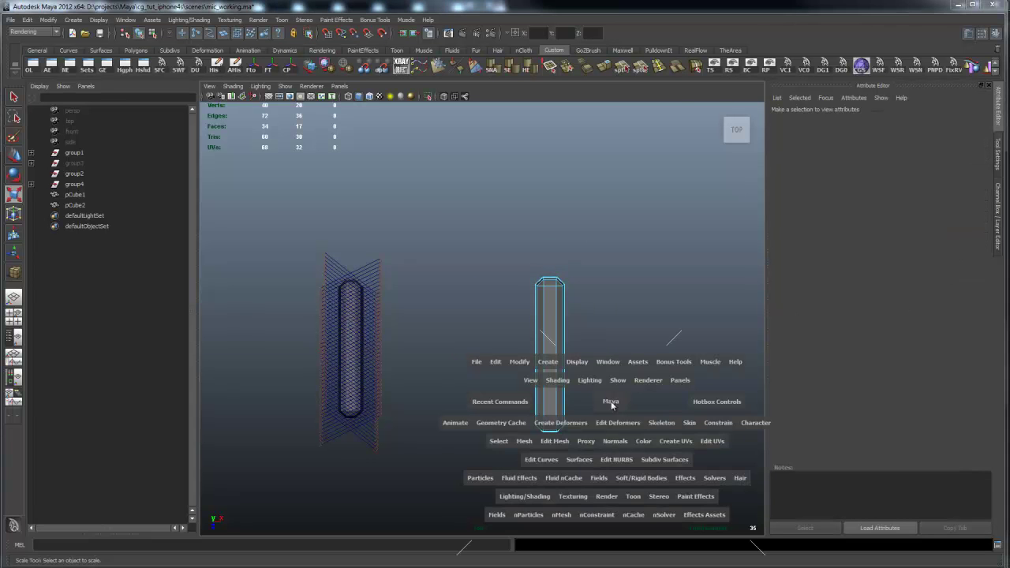
pyautogui.moveTo(611, 393); pyautogui.dragTo(532, 338)
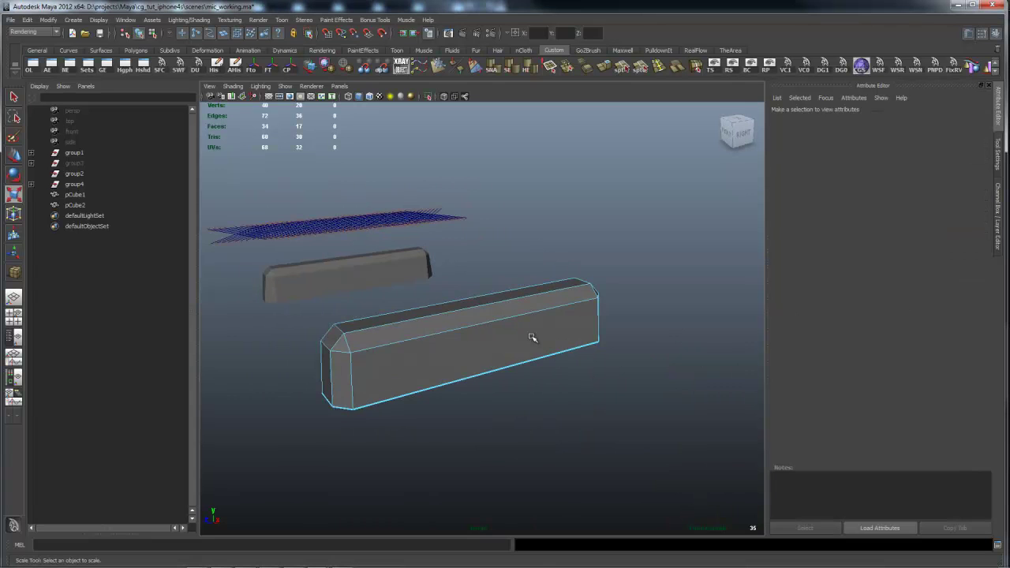
pyautogui.keyDown('alt'); pyautogui.moveTo(563, 386); pyautogui.dragTo(546, 402); pyautogui.keyUp('alt')
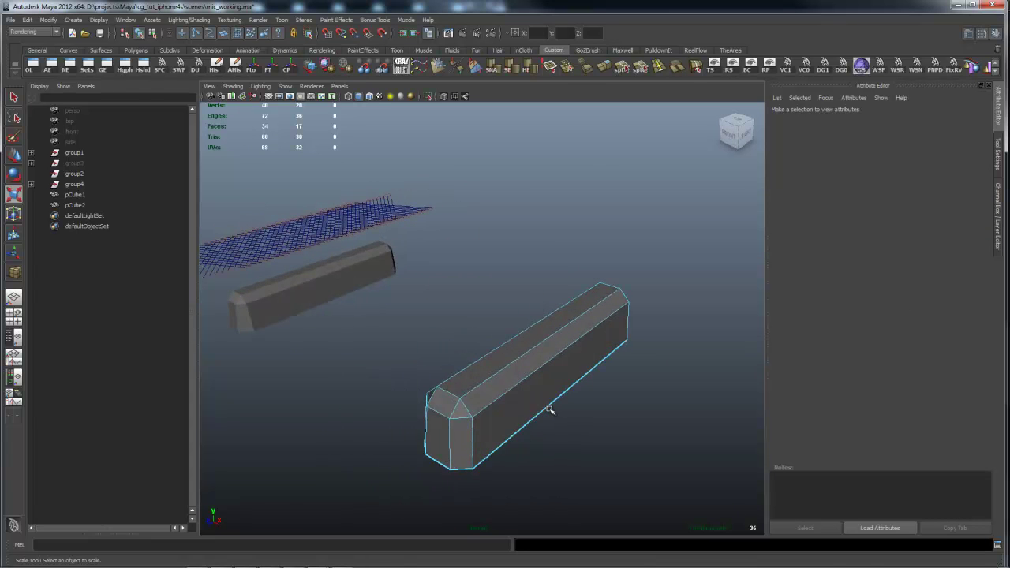
pyautogui.click(549, 411)
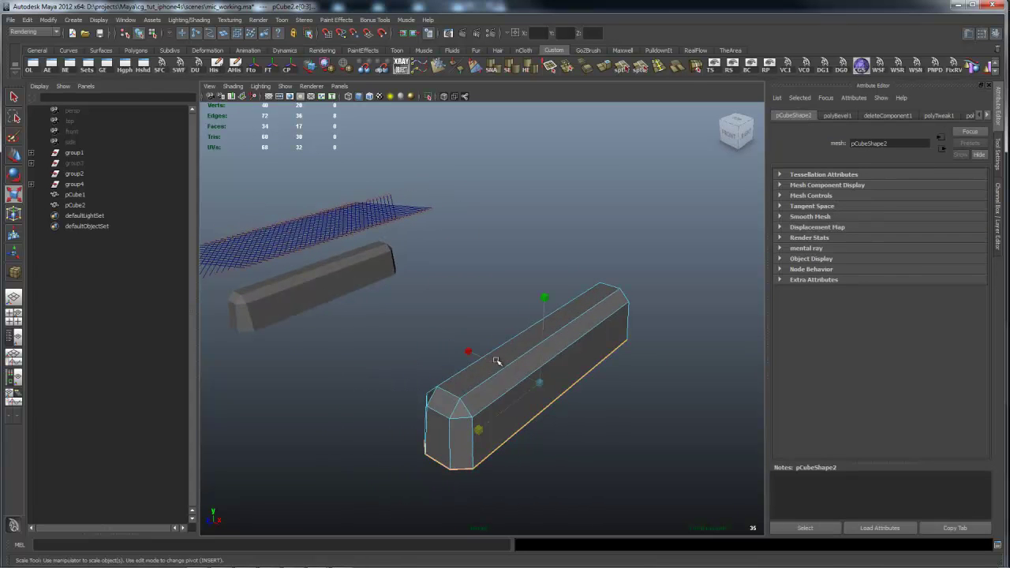
pyautogui.moveTo(469, 352); pyautogui.dragTo(468, 352)
pyautogui.moveTo(479, 430); pyautogui.dragTo(477, 428)
pyautogui.click(625, 399)
# Delete the beveled pCube2 from the scene.
pyautogui.keyDown('alt'); pyautogui.moveTo(625, 400); pyautogui.dragTo(607, 357); pyautogui.keyUp('alt')
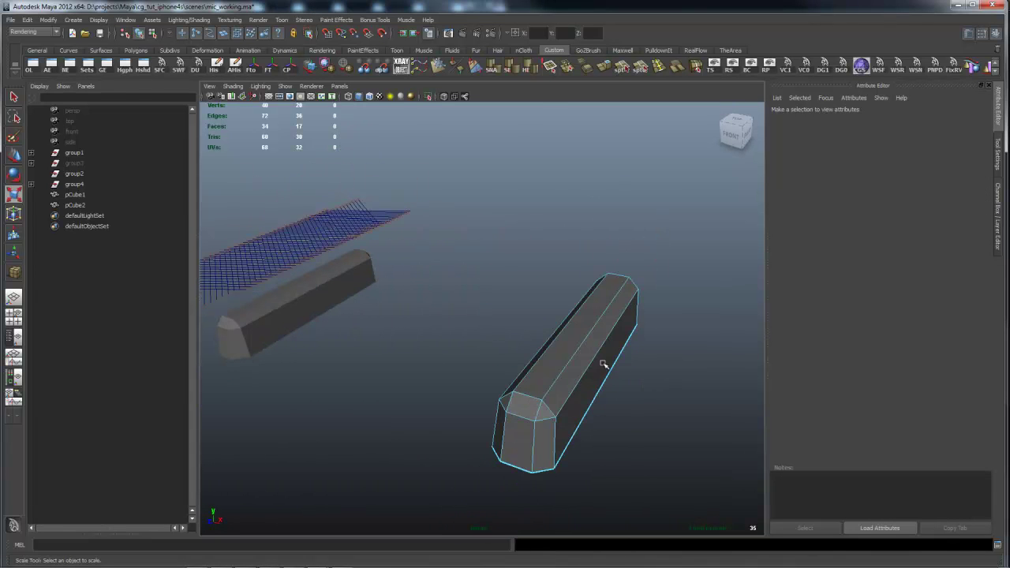
pyautogui.moveTo(594, 360); pyautogui.dragTo(641, 345, button='right')
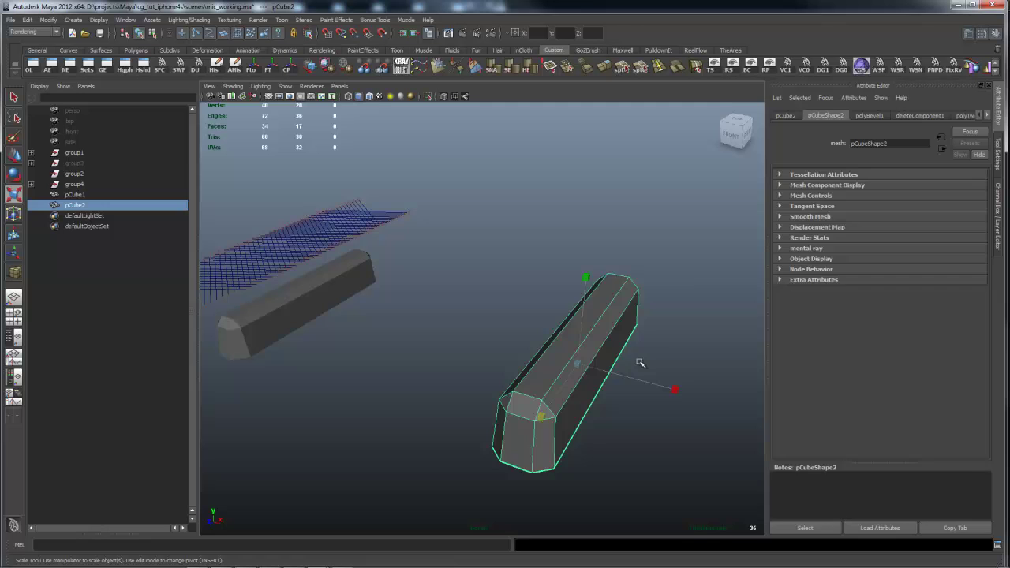
pyautogui.press('Delete')
# Select the diamond wire-mesh curves and add pCube1 to the selection.
pyautogui.keyDown('alt'); pyautogui.moveTo(513, 275); pyautogui.dragTo(597, 266); pyautogui.keyUp('alt')
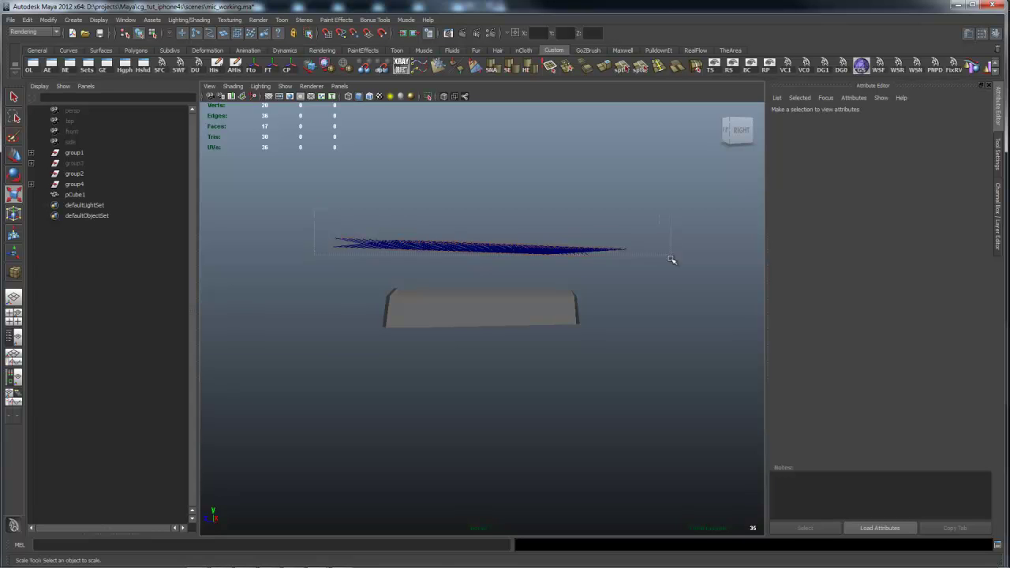
pyautogui.moveTo(672, 260); pyautogui.dragTo(672, 273)
pyautogui.keyDown('alt'); pyautogui.moveTo(566, 284); pyautogui.dragTo(556, 237); pyautogui.keyUp('alt')
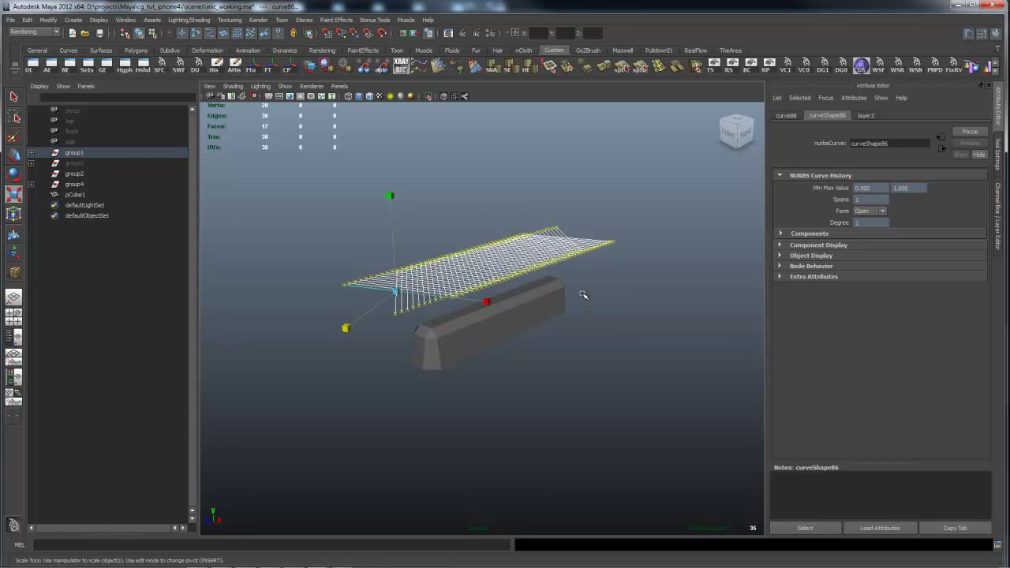
pyautogui.press('space')
pyautogui.moveTo(583, 295); pyautogui.dragTo(484, 343)
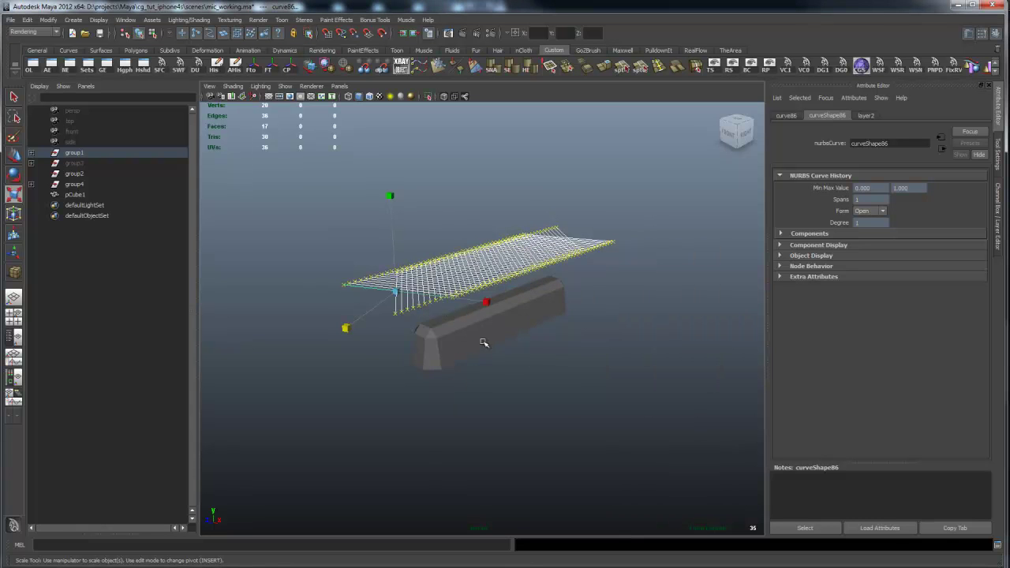
pyautogui.click(518, 312)
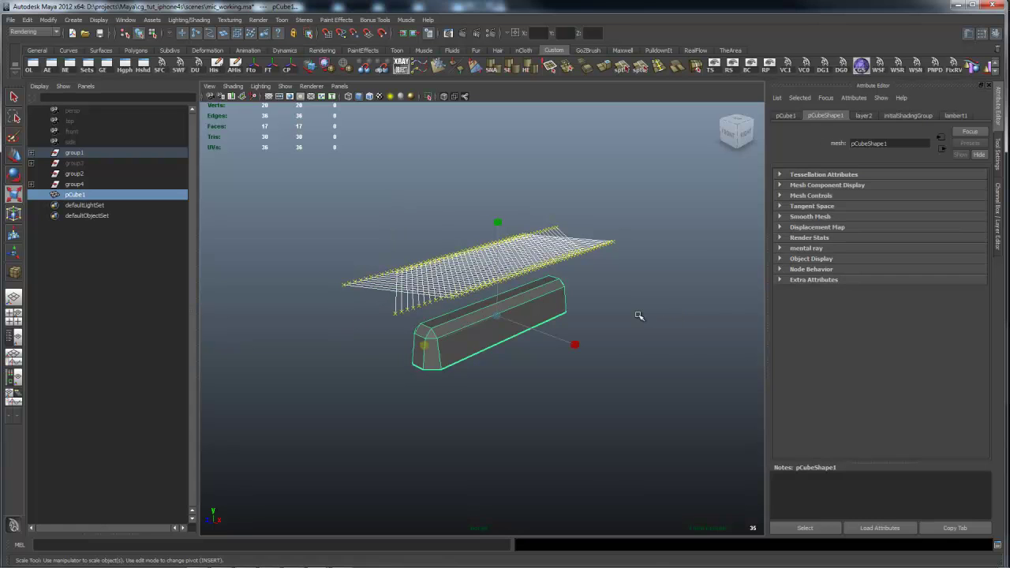
# From top view, run Project Curve on Mesh to project the curves onto pCube1.
pyautogui.press('space')
pyautogui.moveTo(639, 315); pyautogui.dragTo(597, 316)
pyautogui.press('space')
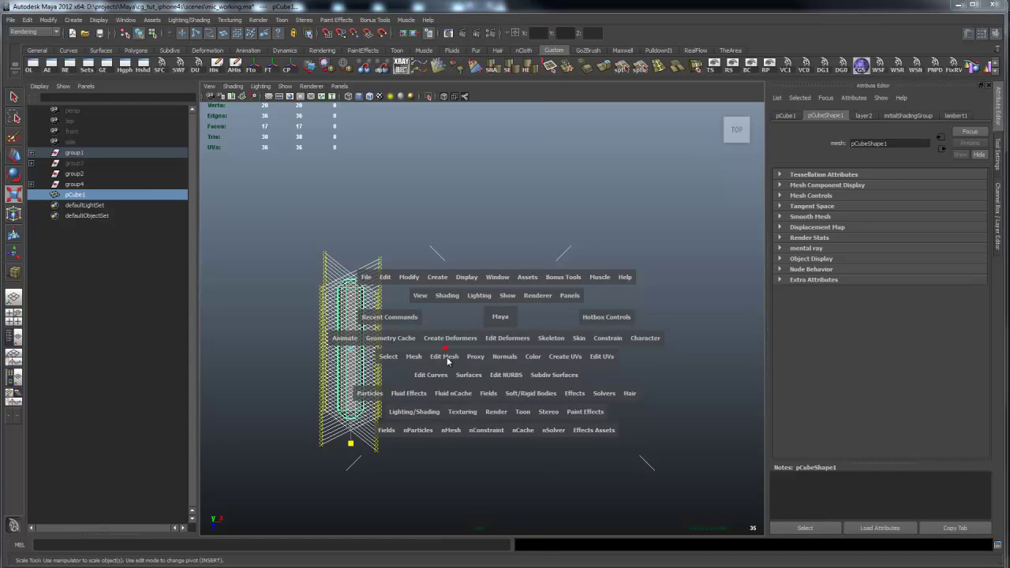
pyautogui.moveTo(448, 361); pyautogui.dragTo(488, 273)
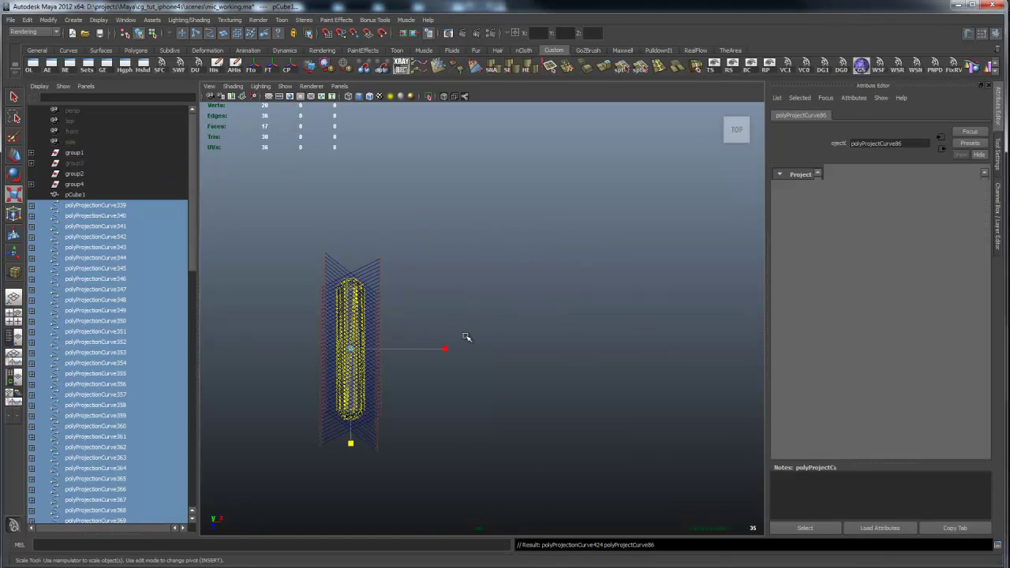
pyautogui.press('space')
pyautogui.moveTo(478, 316); pyautogui.dragTo(478, 316)
# Select polyProjectionCurve339 through 424 in the Outliner and group them as group5.
pyautogui.keyDown('alt'); pyautogui.moveTo(458, 357); pyautogui.dragTo(552, 356); pyautogui.keyUp('alt')
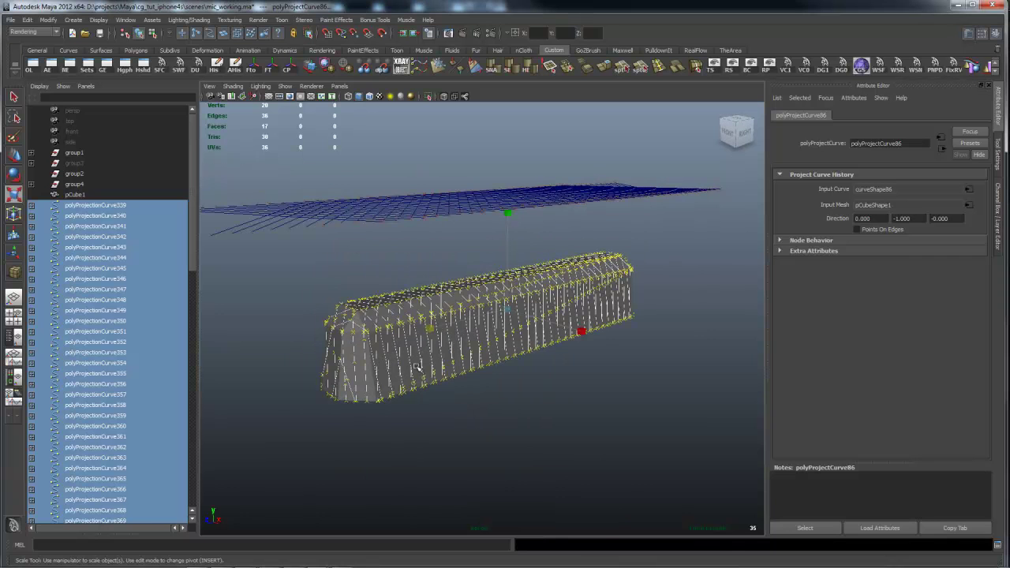
pyautogui.click(513, 388)
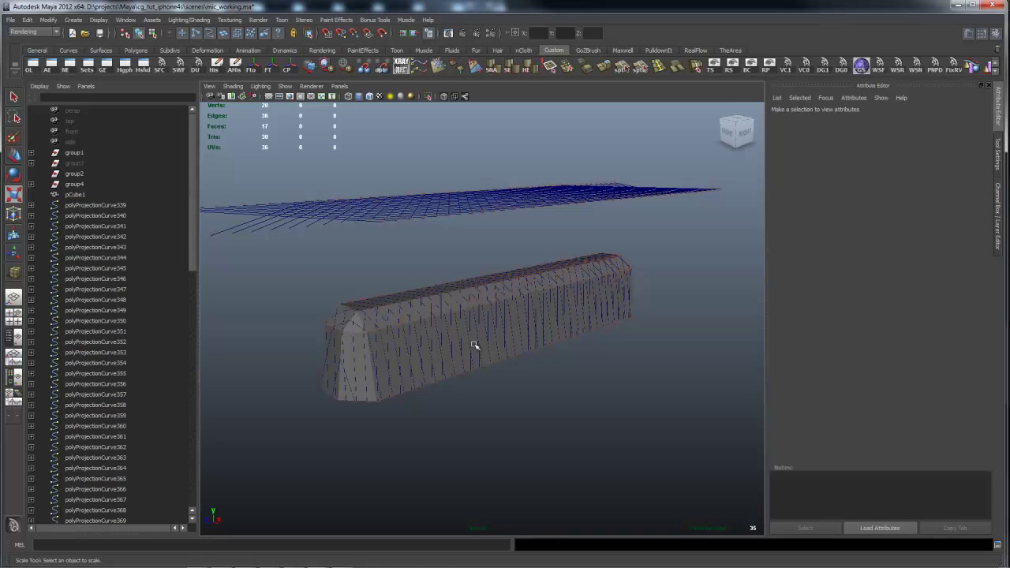
pyautogui.click(91, 204)
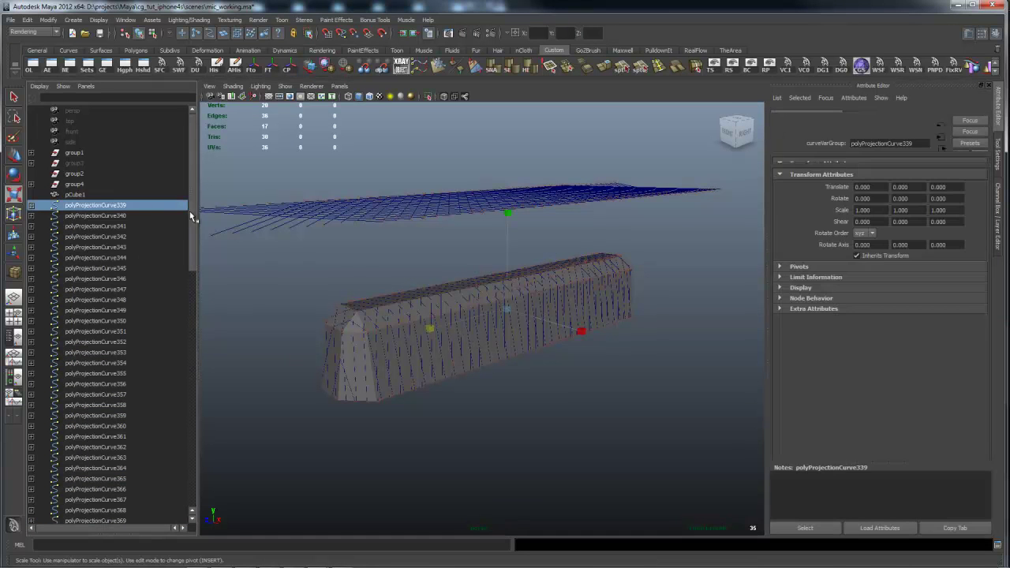
pyautogui.moveTo(193, 201); pyautogui.dragTo(203, 484)
pyautogui.keyDown('shift'); pyautogui.click(115, 489); pyautogui.keyUp('shift')
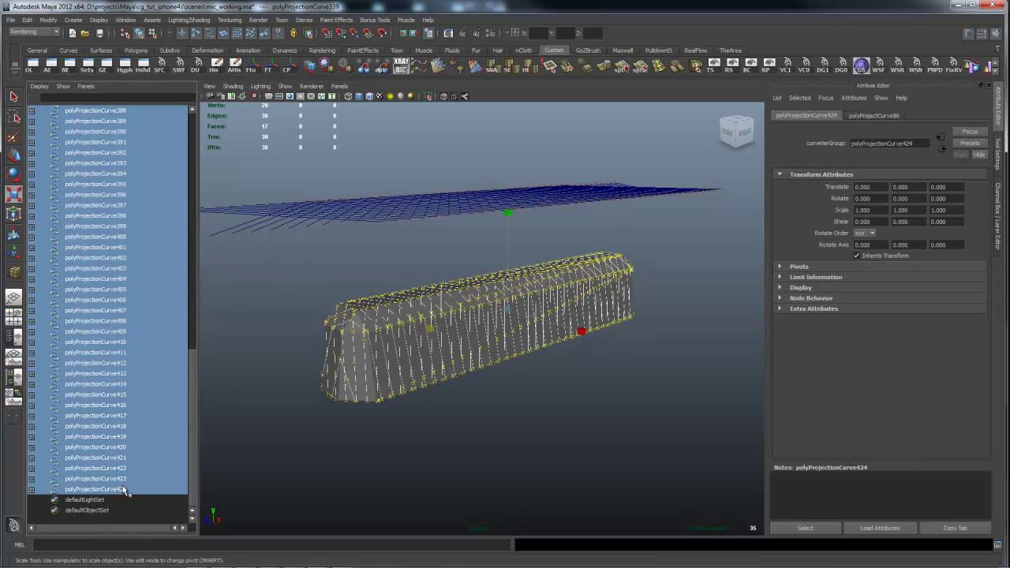
pyautogui.hotkey('ctrl', 'g')
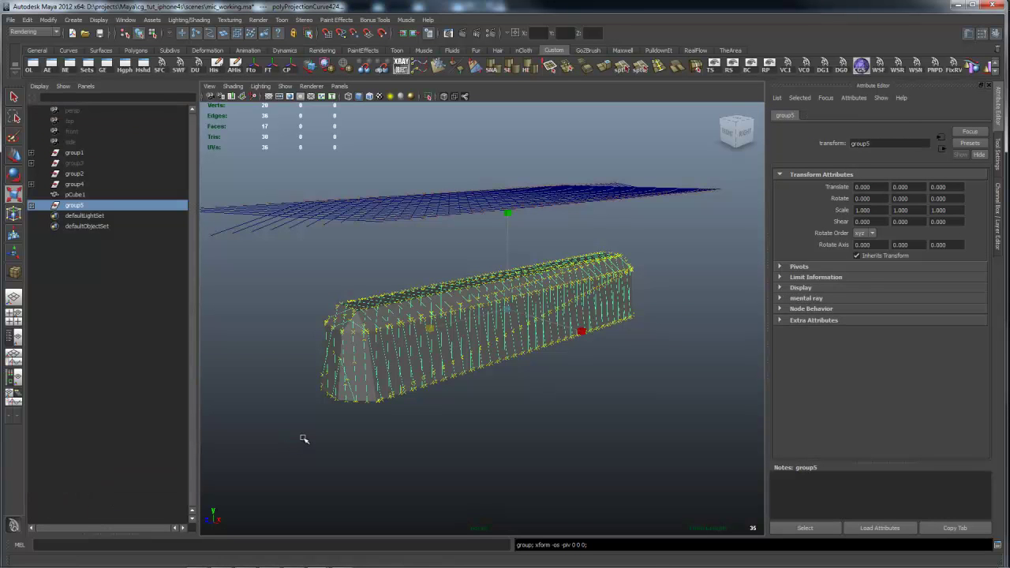
# Move group5 up to Y 6.014 above the box.
pyautogui.press('w')
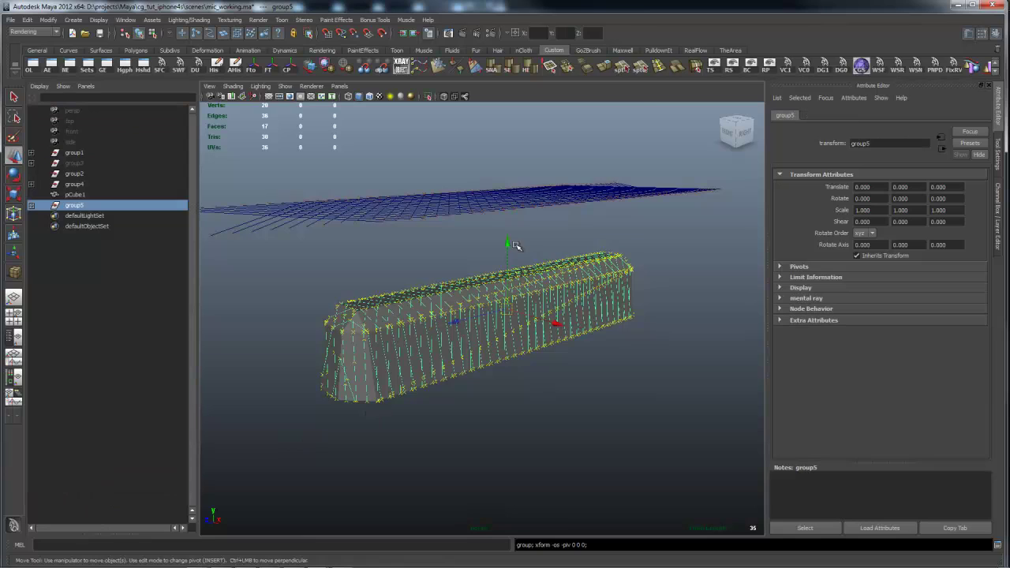
pyautogui.moveTo(506, 244); pyautogui.dragTo(521, 11)
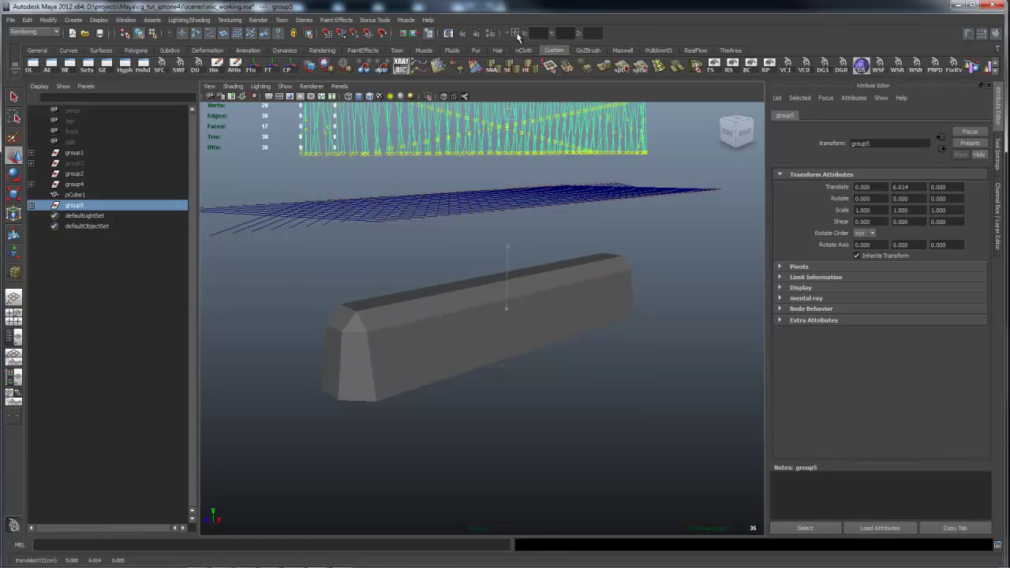
pyautogui.keyDown('alt'); pyautogui.moveTo(571, 207); pyautogui.dragTo(631, 200); pyautogui.keyUp('alt')
pyautogui.click(576, 295)
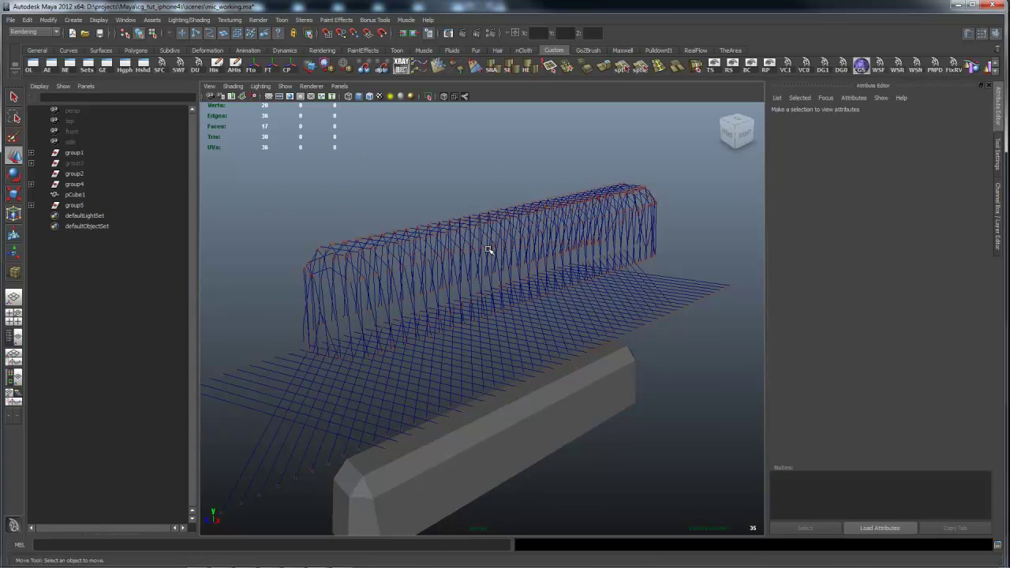
# Select pCube1 and the curve grid and hide them with Ctrl+H.
pyautogui.keyDown('alt'); pyautogui.moveTo(443, 241); pyautogui.dragTo(354, 308); pyautogui.keyUp('alt')
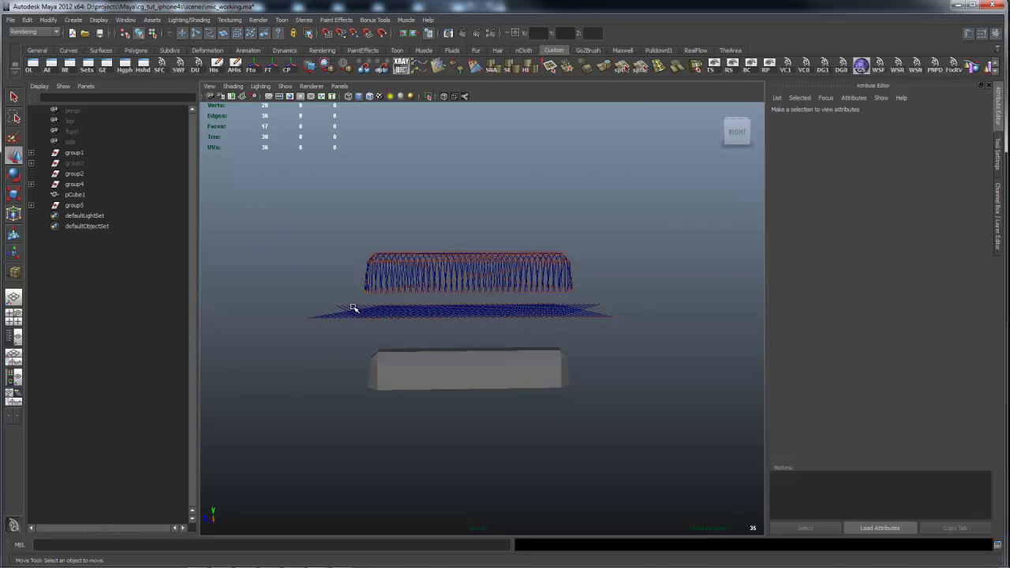
pyautogui.moveTo(452, 316); pyautogui.dragTo(666, 390)
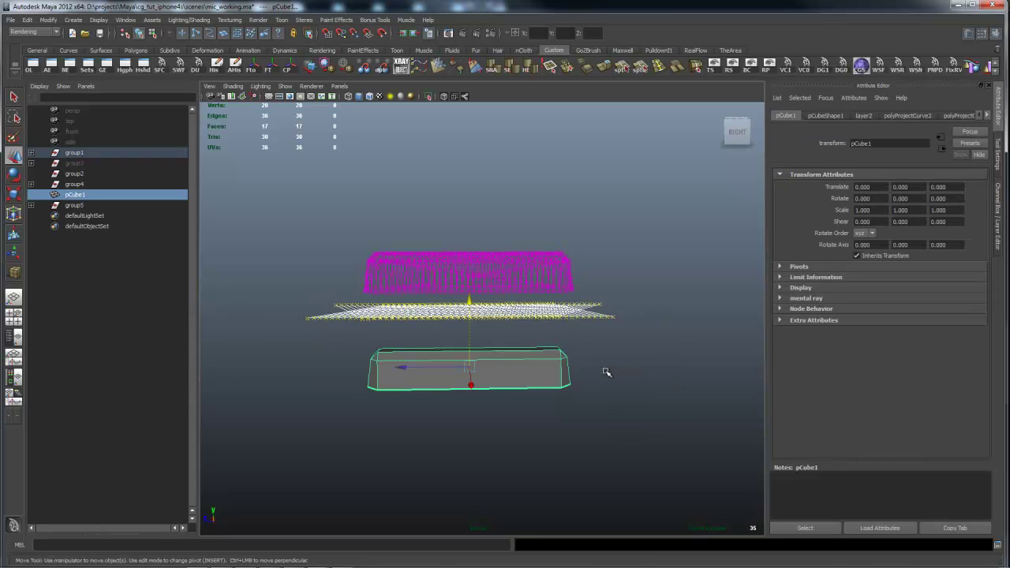
pyautogui.hotkey('ctrl', 'h')
# Inspect the isolated wire mesh, toggling the viewport background gradient off and on.
pyautogui.keyDown('alt'); pyautogui.moveTo(529, 274); pyautogui.dragTo(641, 349); pyautogui.keyUp('alt')
pyautogui.keyDown('alt'); pyautogui.moveTo(578, 326); pyautogui.dragTo(671, 364); pyautogui.keyUp('alt')
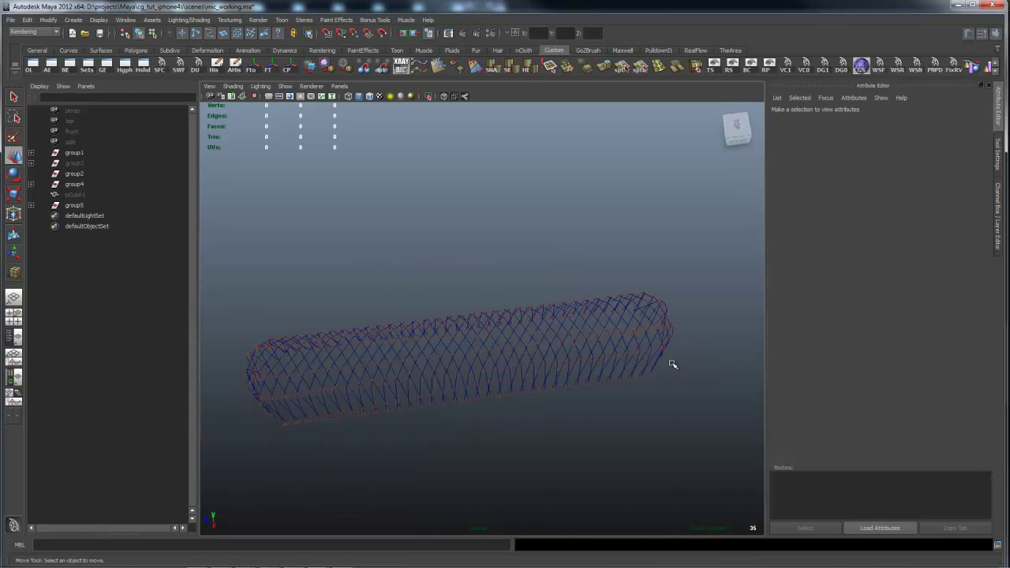
pyautogui.click(842, 69)
pyautogui.click(748, 132)
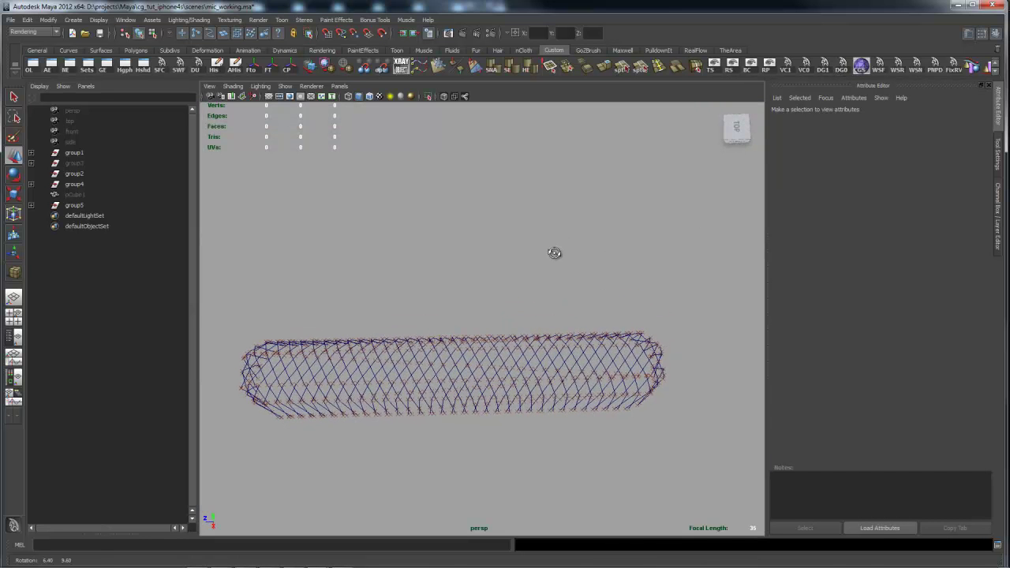
pyautogui.click(843, 70)
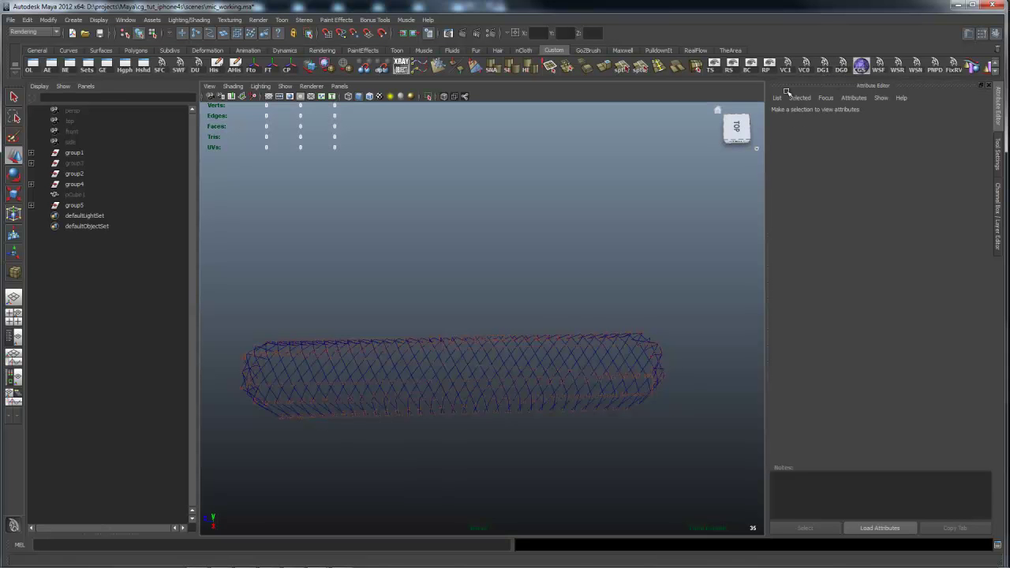
pyautogui.keyDown('alt'); pyautogui.moveTo(440, 280); pyautogui.dragTo(414, 303); pyautogui.keyUp('alt')
pyautogui.keyDown('alt'); pyautogui.moveTo(495, 345); pyautogui.dragTo(535, 261); pyautogui.keyUp('alt')
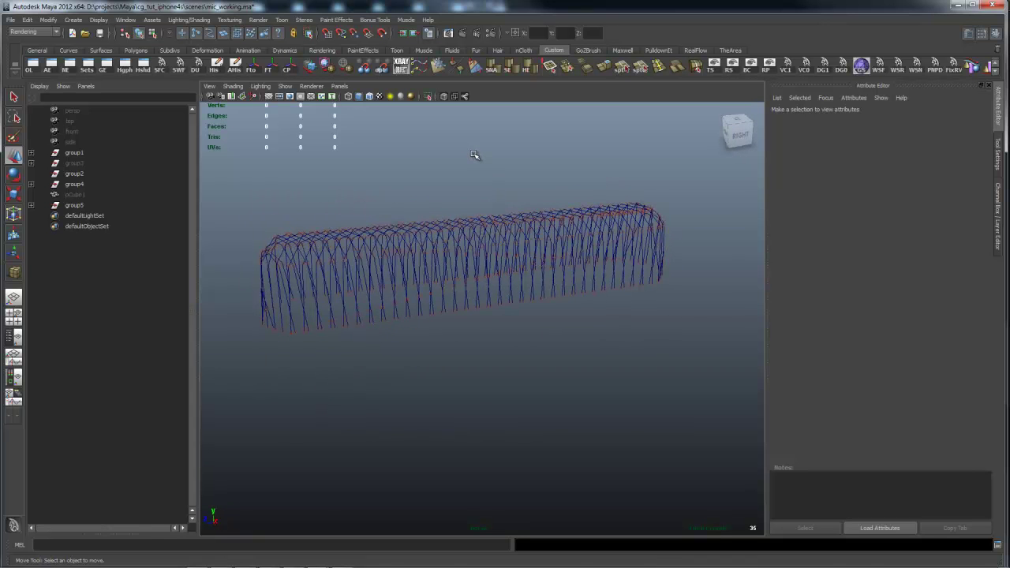
# Unhide the box and grid, then select pCube1's right end face in face mode.
pyautogui.hotkey('ctrl', 'shift', 'h')
pyautogui.keyDown('alt'); pyautogui.moveTo(496, 226); pyautogui.dragTo(528, 368); pyautogui.keyUp('alt')
pyautogui.rightClick(536, 379)
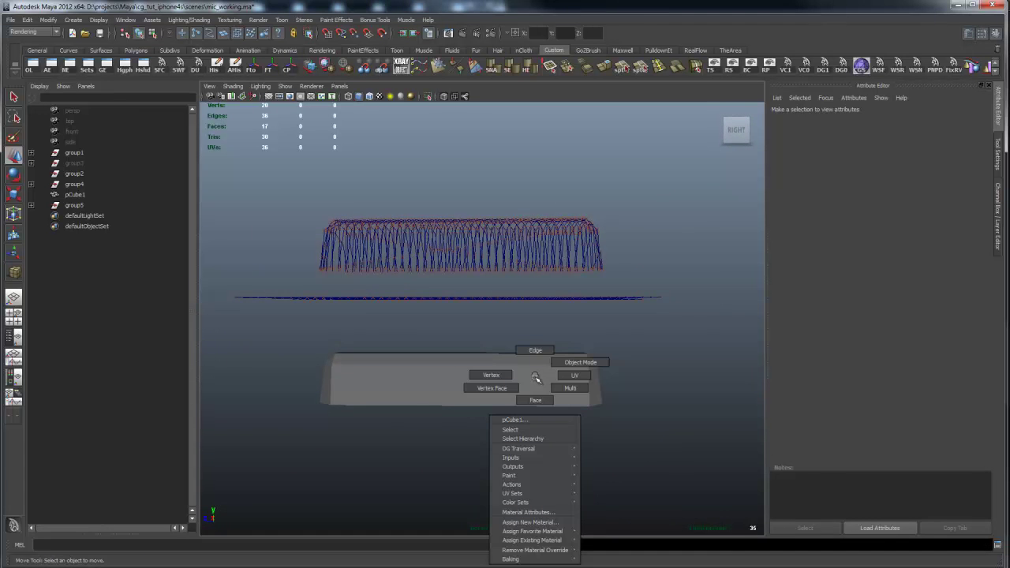
pyautogui.moveTo(536, 379); pyautogui.dragTo(536, 400, button='right')
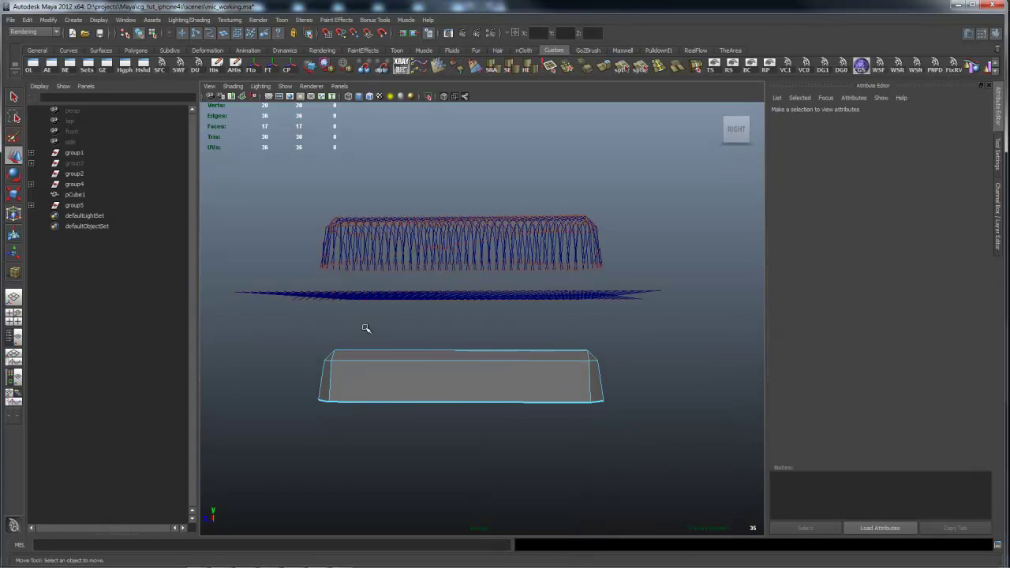
pyautogui.moveTo(311, 325); pyautogui.dragTo(611, 361)
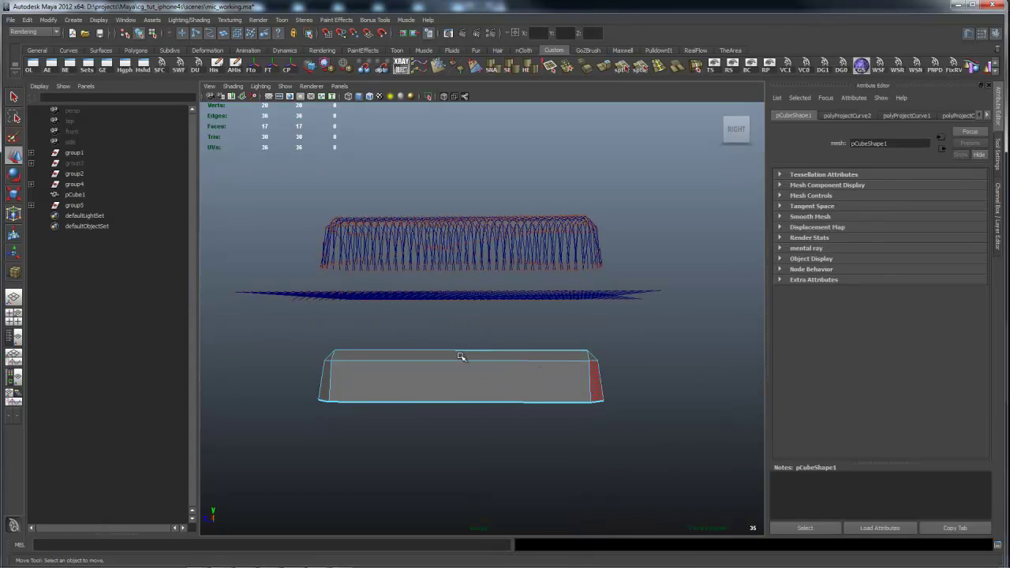
pyautogui.moveTo(307, 334); pyautogui.dragTo(625, 349)
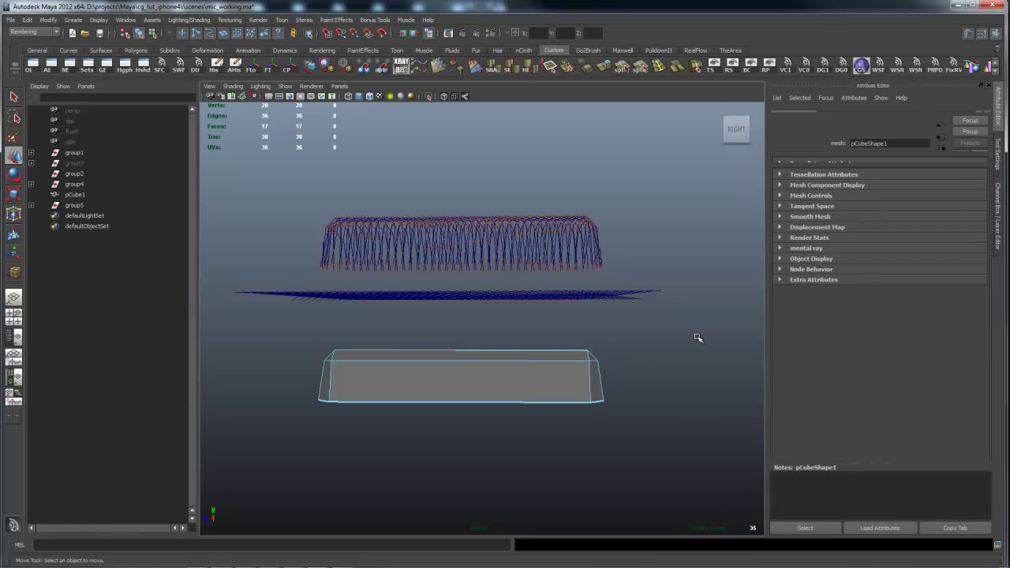
# In a straight side view, select the box's top row of faces, then reselect pCube1.
pyautogui.press('space')
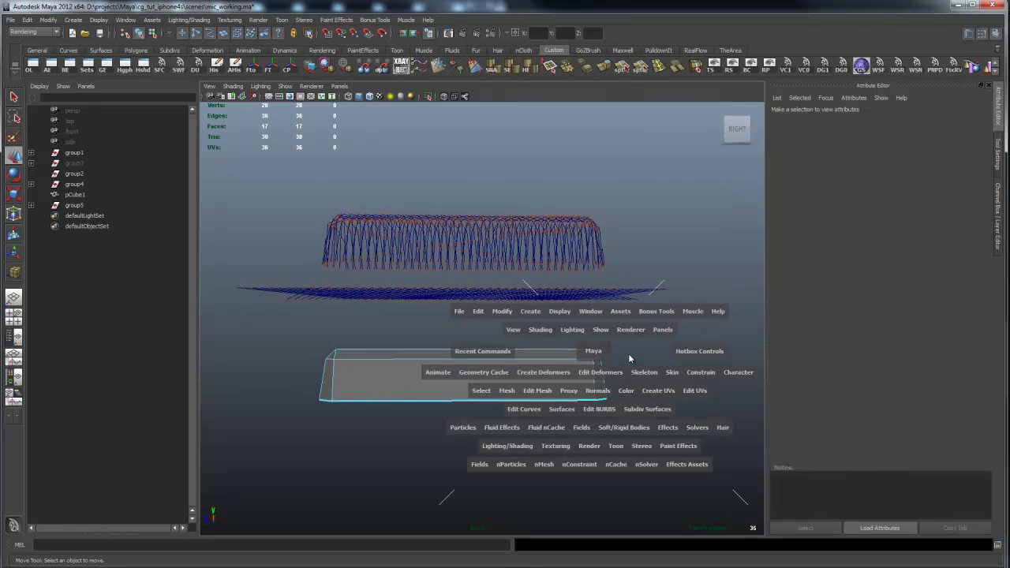
pyautogui.moveTo(630, 359); pyautogui.dragTo(533, 348)
pyautogui.moveTo(339, 270); pyautogui.dragTo(673, 306)
pyautogui.click(486, 294)
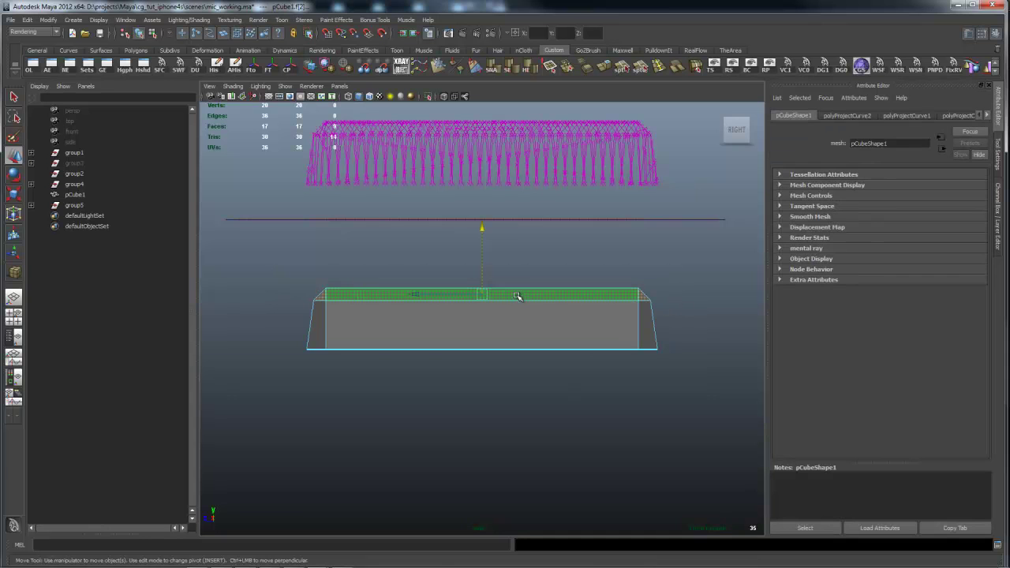
pyautogui.click(537, 261)
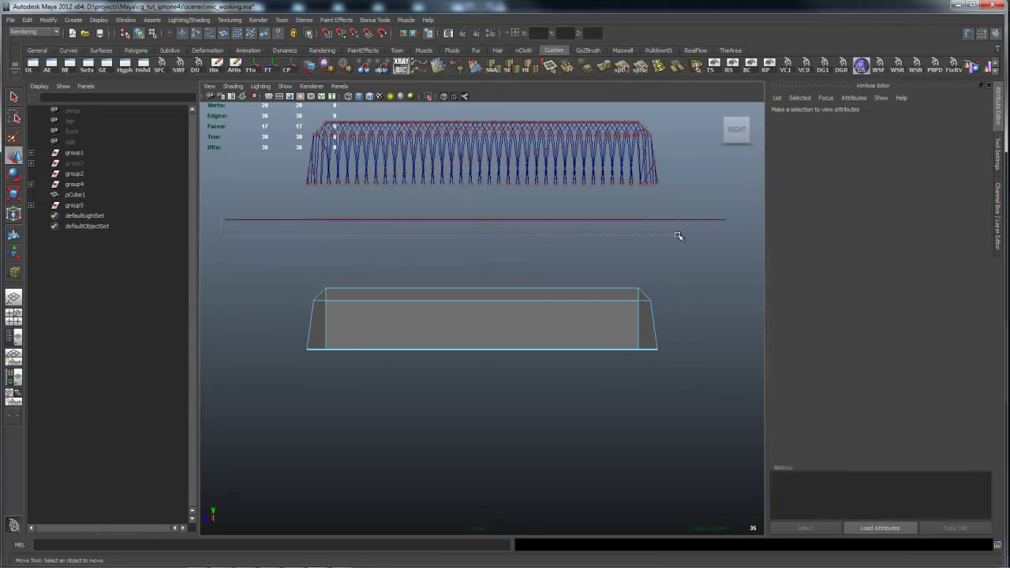
pyautogui.click(563, 332)
# Orbit into a perspective view, select the beveled box and switch it to face selection.
pyautogui.click(530, 285)
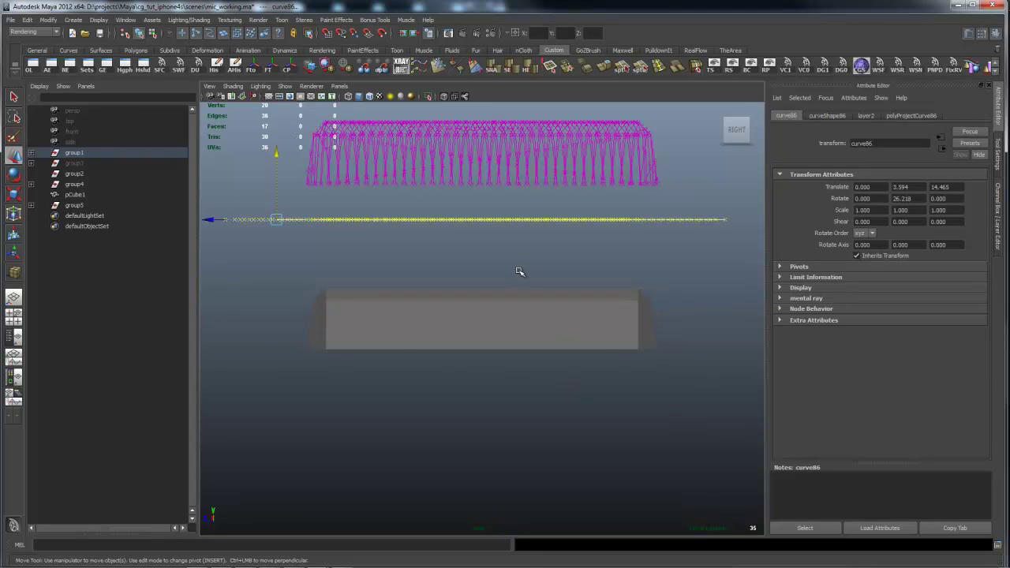
pyautogui.press('space')
pyautogui.moveTo(518, 271); pyautogui.dragTo(543, 279)
pyautogui.keyDown('alt'); pyautogui.moveTo(567, 395); pyautogui.dragTo(571, 350); pyautogui.keyUp('alt')
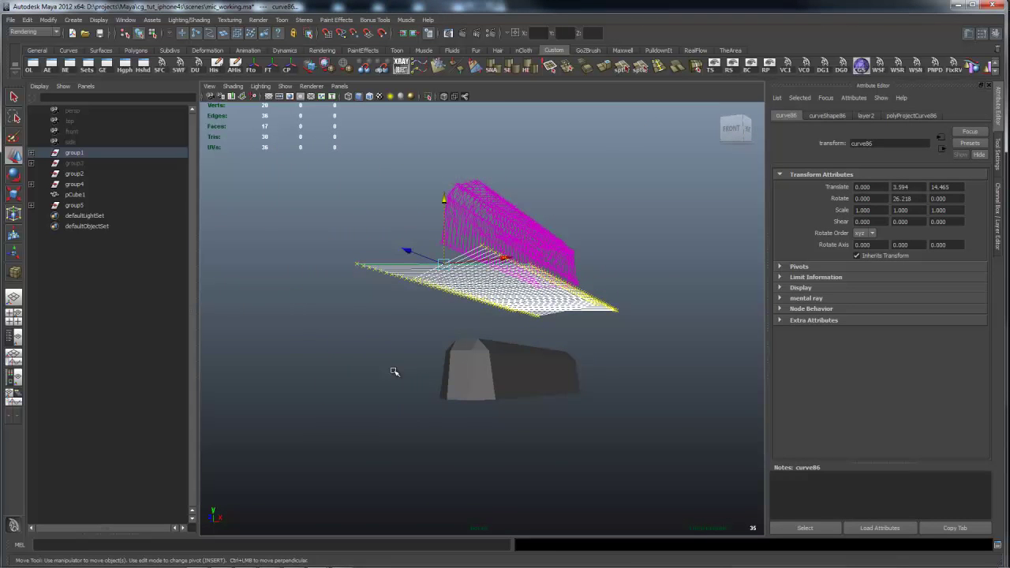
pyautogui.moveTo(394, 368); pyautogui.dragTo(630, 387)
pyautogui.moveTo(542, 385); pyautogui.dragTo(383, 384, button='right')
pyautogui.moveTo(384, 384); pyautogui.dragTo(677, 417)
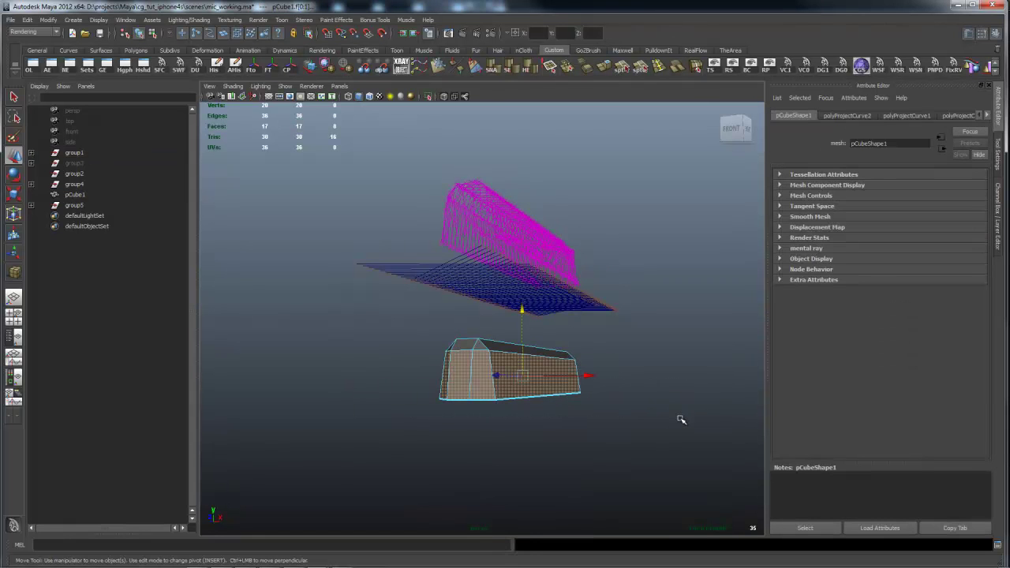
# Refine the box's face selection by dropping the front face, adding faces across, then the lower faces.
pyautogui.keyDown('alt'); pyautogui.moveTo(658, 350); pyautogui.dragTo(647, 347); pyautogui.keyUp('alt')
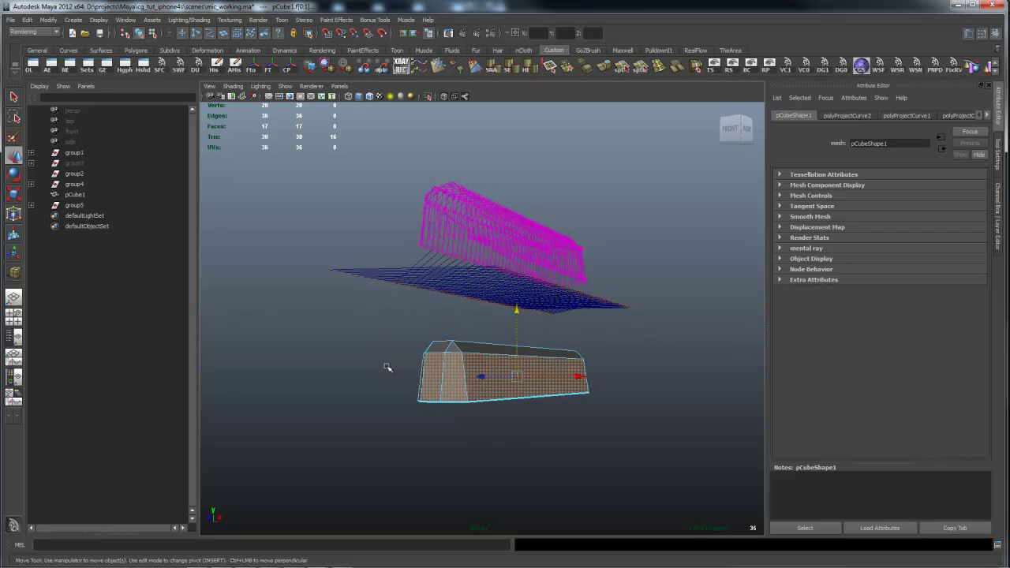
pyautogui.keyDown('alt'); pyautogui.moveTo(440, 438); pyautogui.dragTo(439, 387); pyautogui.keyUp('alt')
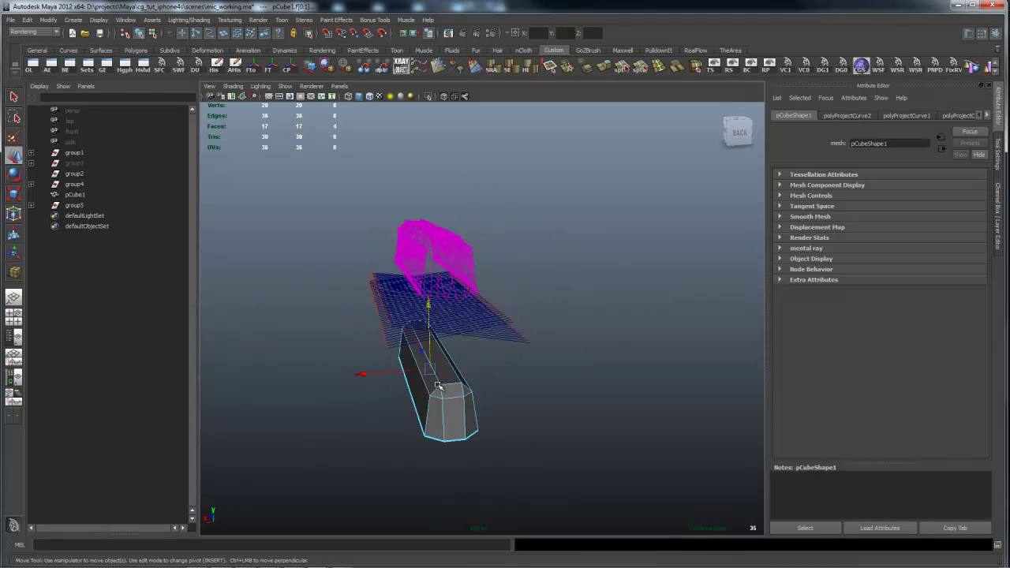
pyautogui.moveTo(476, 444); pyautogui.dragTo(544, 437)
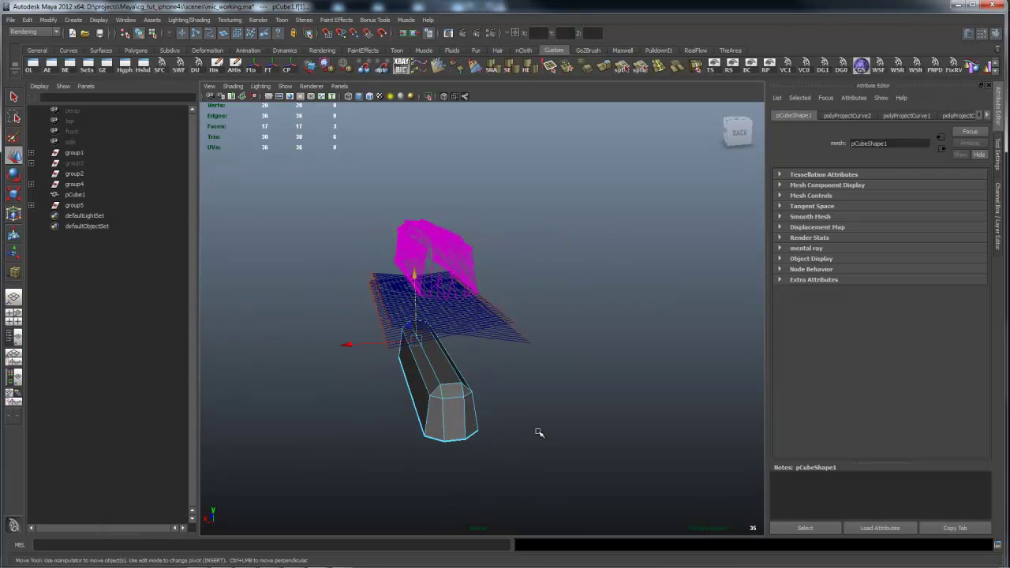
pyautogui.keyDown('alt'); pyautogui.moveTo(530, 390); pyautogui.dragTo(652, 365); pyautogui.keyUp('alt')
pyautogui.keyDown('alt'); pyautogui.moveTo(514, 386); pyautogui.dragTo(422, 386); pyautogui.keyUp('alt')
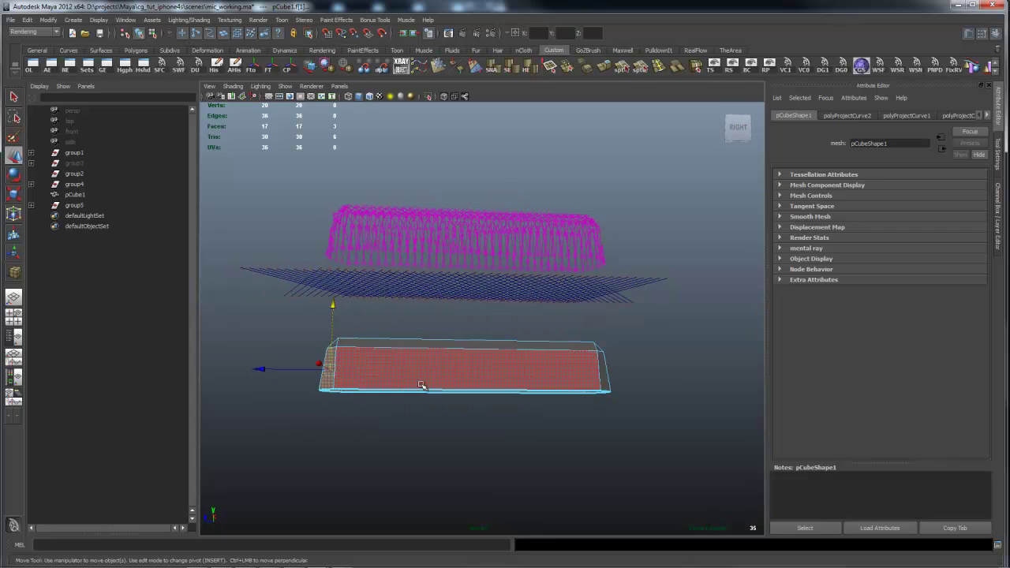
pyautogui.moveTo(360, 384); pyautogui.dragTo(505, 357)
pyautogui.moveTo(300, 334); pyautogui.dragTo(630, 361)
pyautogui.keyDown('alt'); pyautogui.moveTo(546, 360); pyautogui.dragTo(618, 404); pyautogui.keyUp('alt')
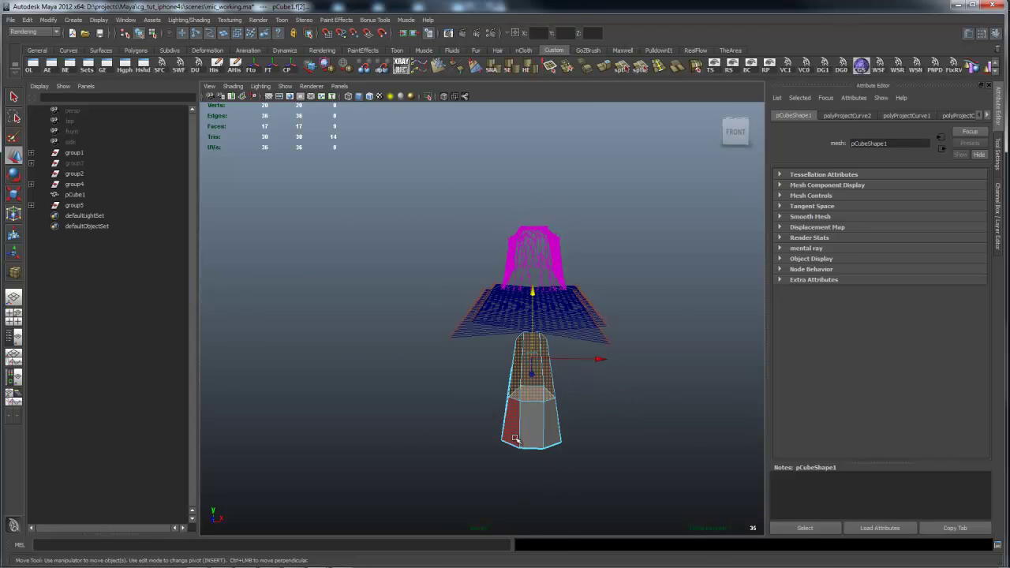
pyautogui.moveTo(497, 385); pyautogui.dragTo(638, 374)
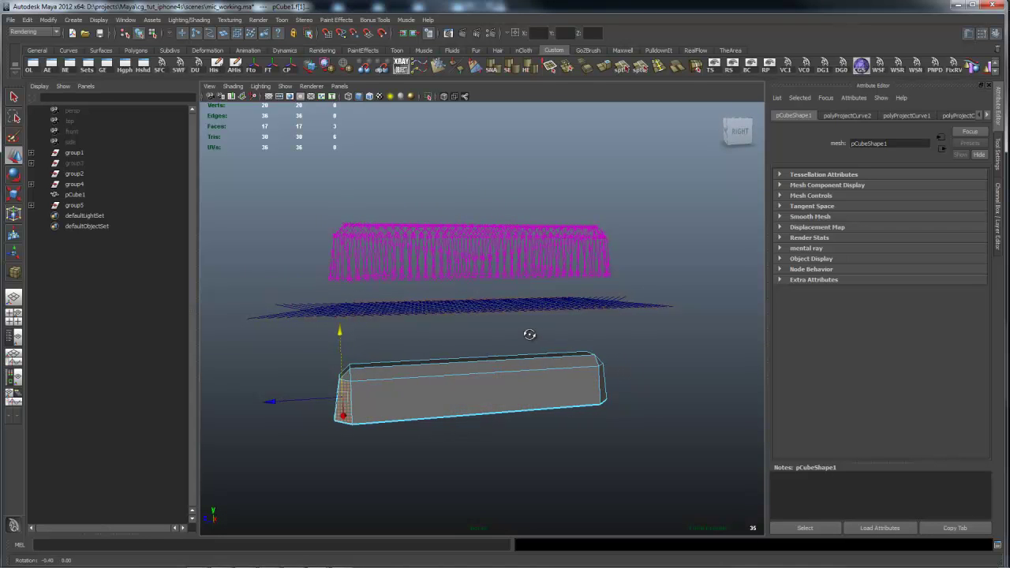
# From a straight front view, pick one face on the box, then add two more.
pyautogui.keyDown('alt'); pyautogui.moveTo(530, 334); pyautogui.dragTo(471, 360); pyautogui.keyUp('alt')
pyautogui.keyDown('alt'); pyautogui.moveTo(440, 416); pyautogui.dragTo(469, 382); pyautogui.keyUp('alt')
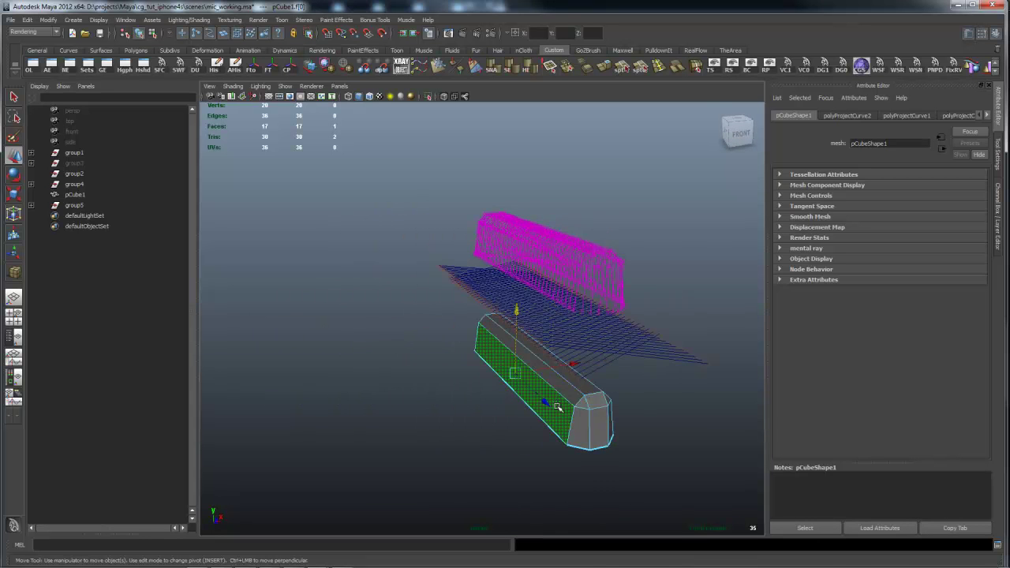
pyautogui.keyDown('alt'); pyautogui.moveTo(556, 399); pyautogui.dragTo(636, 345); pyautogui.keyUp('alt')
pyautogui.click(543, 432)
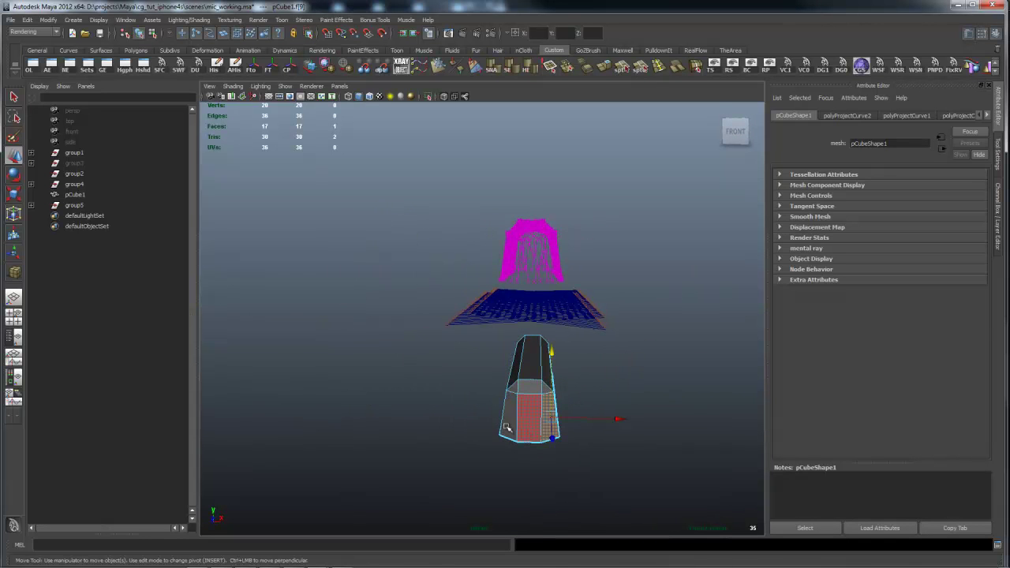
pyautogui.keyDown('shift'); pyautogui.click(544, 431); pyautogui.keyUp('shift')
# Switch the box to Object Mode and select pCube1 as a whole object.
pyautogui.keyDown('alt'); pyautogui.moveTo(543, 431); pyautogui.dragTo(542, 266); pyautogui.keyUp('alt')
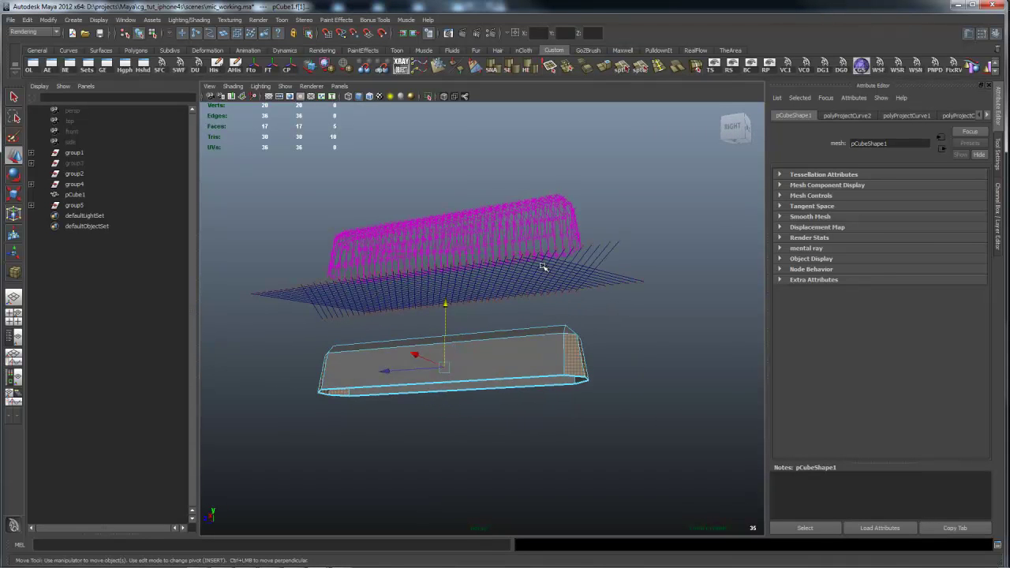
pyautogui.keyDown('alt'); pyautogui.moveTo(541, 308); pyautogui.dragTo(541, 307); pyautogui.keyUp('alt')
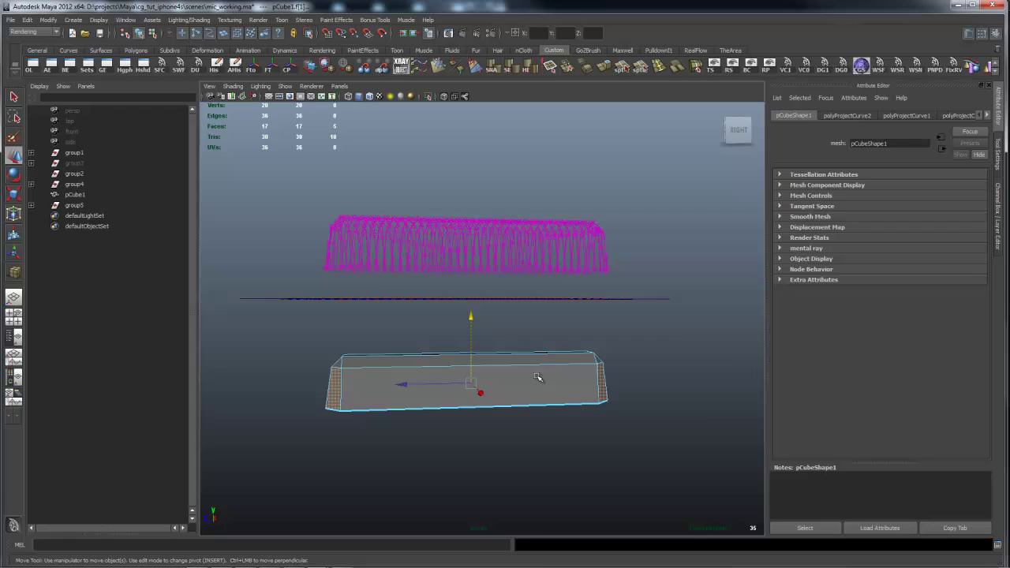
pyautogui.keyDown('alt'); pyautogui.moveTo(470, 370); pyautogui.dragTo(564, 347); pyautogui.keyUp('alt')
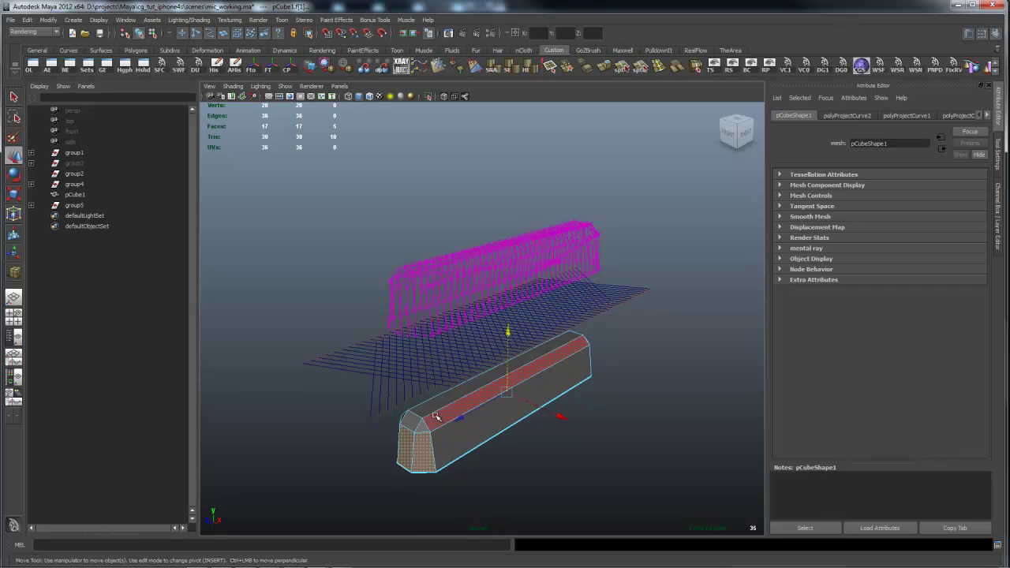
pyautogui.keyDown('alt'); pyautogui.moveTo(462, 393); pyautogui.dragTo(555, 374); pyautogui.keyUp('alt')
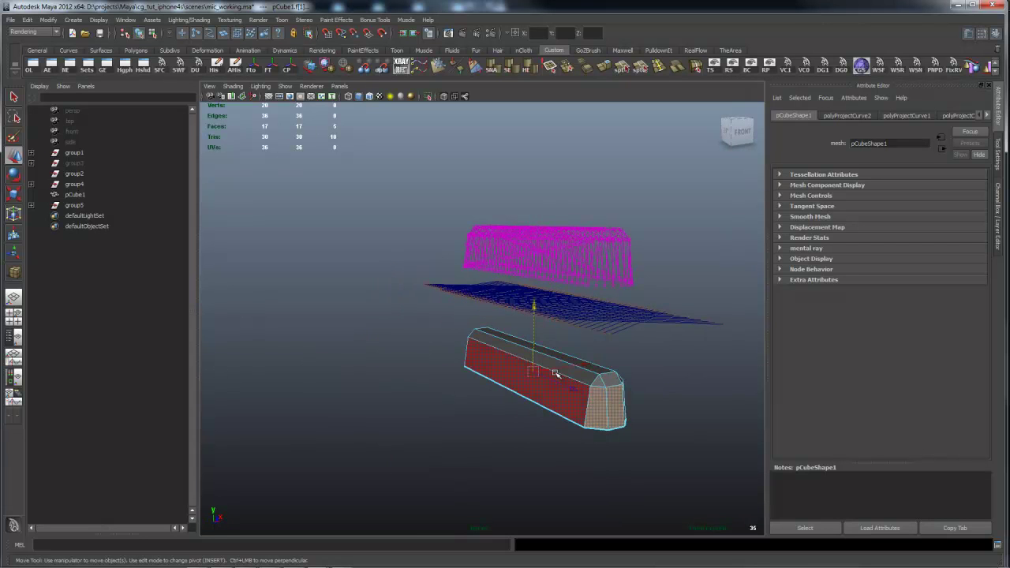
pyautogui.keyDown('alt'); pyautogui.moveTo(645, 377); pyautogui.dragTo(567, 367); pyautogui.keyUp('alt')
pyautogui.keyDown('alt'); pyautogui.moveTo(576, 404); pyautogui.dragTo(580, 365); pyautogui.keyUp('alt')
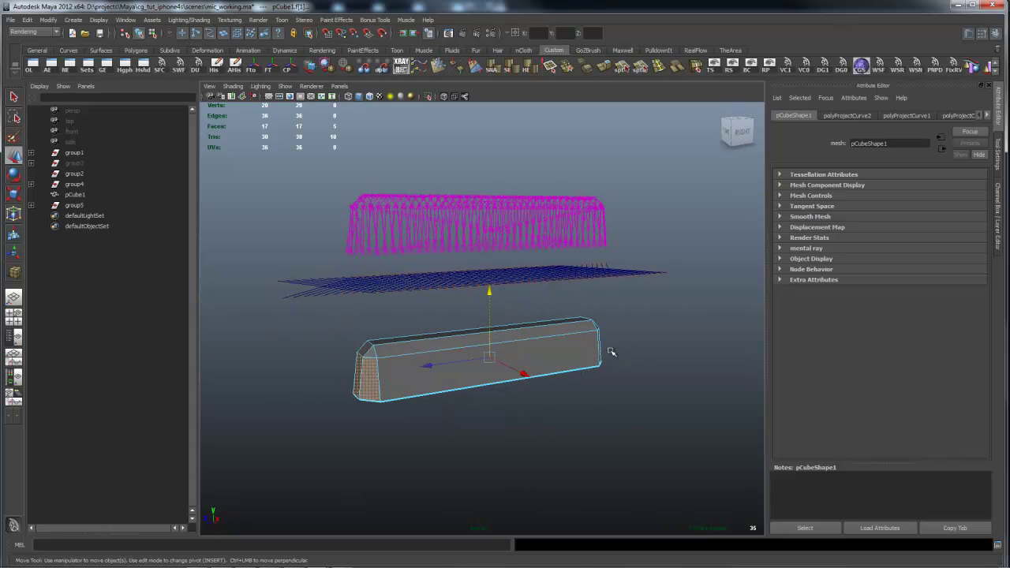
pyautogui.moveTo(575, 349); pyautogui.dragTo(579, 323, button='right')
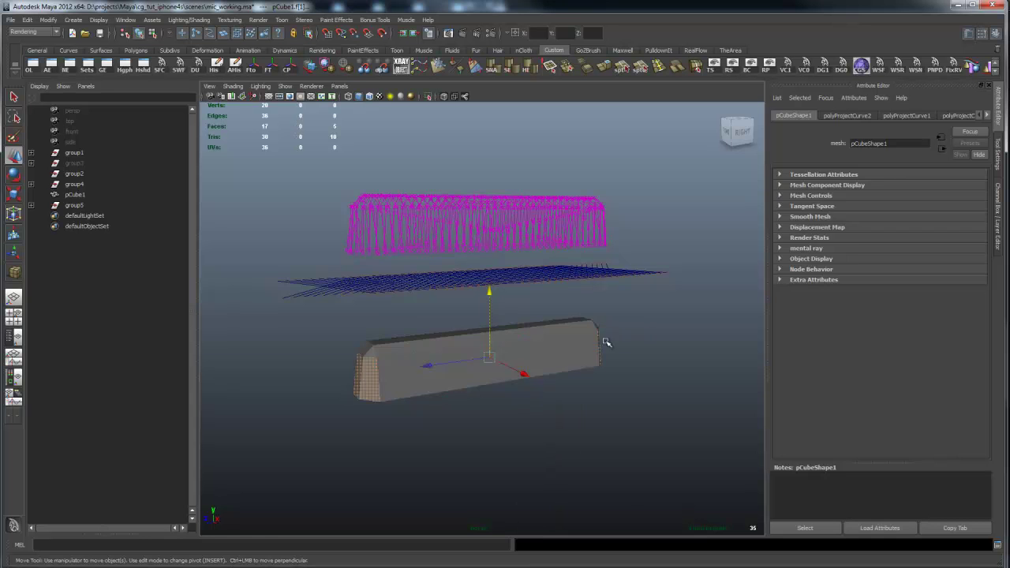
pyautogui.click(406, 353)
pyautogui.keyDown('alt'); pyautogui.moveTo(433, 330); pyautogui.dragTo(425, 361); pyautogui.keyUp('alt')
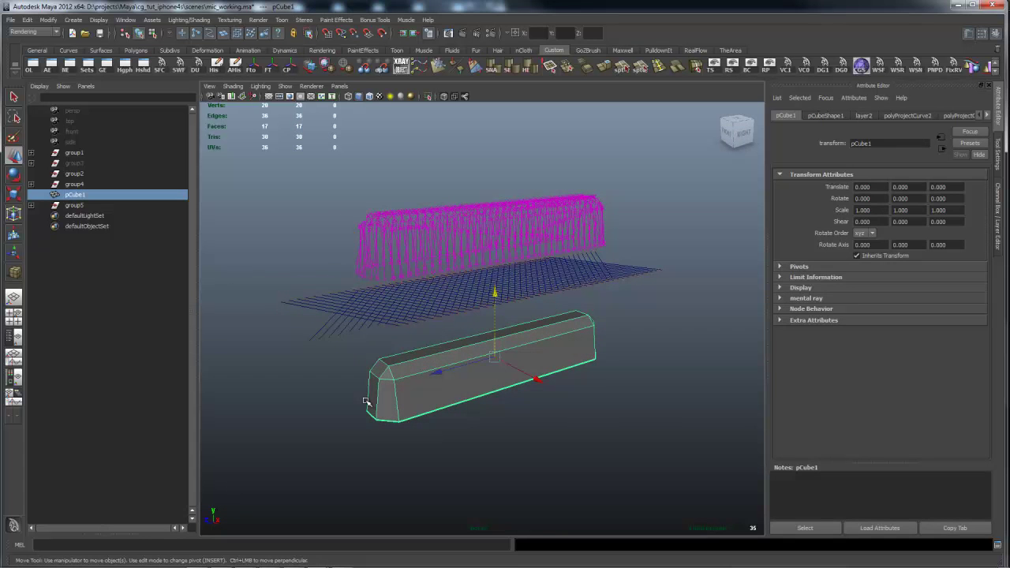
pyautogui.keyDown('alt'); pyautogui.moveTo(651, 337); pyautogui.dragTo(513, 342); pyautogui.keyUp('alt')
pyautogui.scroll(2, 514, 325)
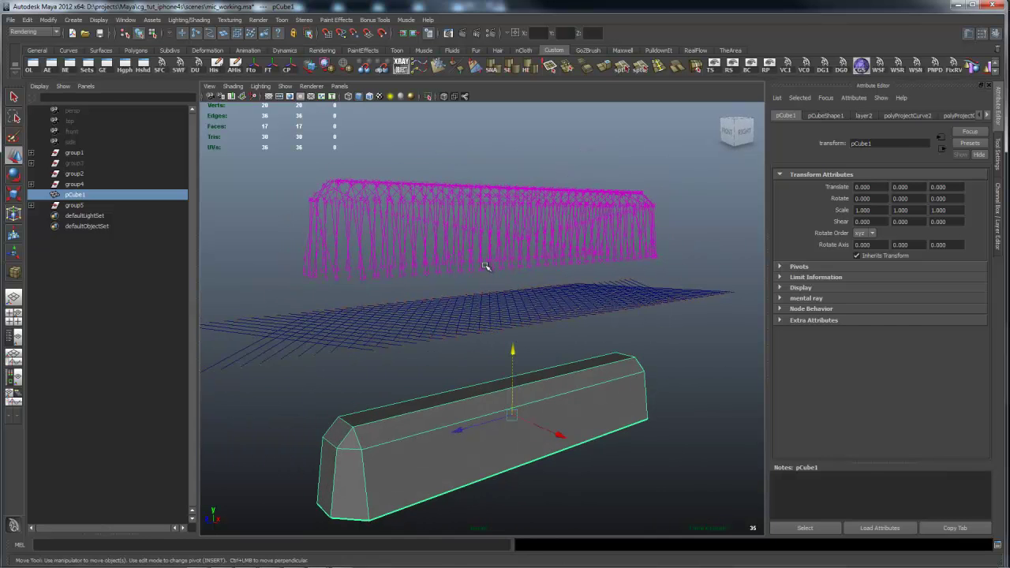
pyautogui.click(512, 242)
pyautogui.keyDown('alt'); pyautogui.moveTo(514, 158); pyautogui.dragTo(307, 213); pyautogui.keyUp('alt')
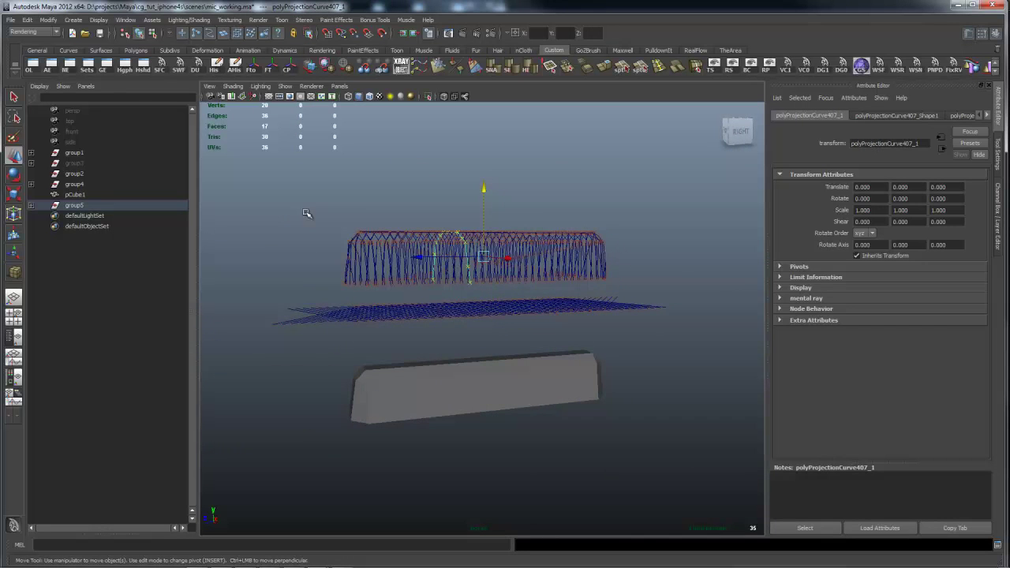
pyautogui.click(622, 281)
pyautogui.keyDown('alt'); pyautogui.moveTo(612, 284); pyautogui.dragTo(631, 308, button='right'); pyautogui.keyUp('alt')
pyautogui.keyDown('alt'); pyautogui.moveTo(587, 316); pyautogui.dragTo(691, 357); pyautogui.keyUp('alt')
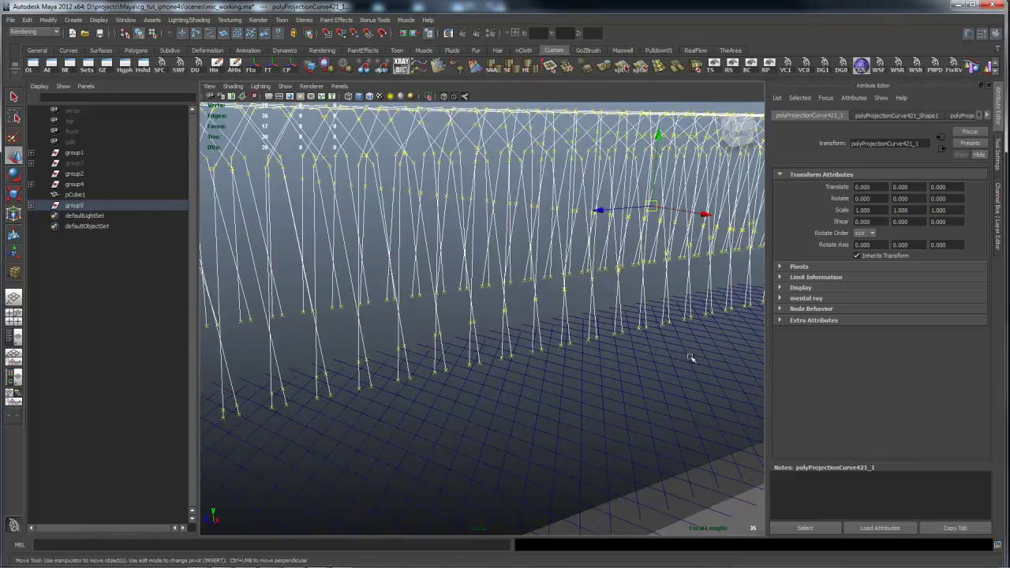
pyautogui.keyDown('alt'); pyautogui.moveTo(691, 358); pyautogui.dragTo(540, 326, button='right'); pyautogui.keyUp('alt')
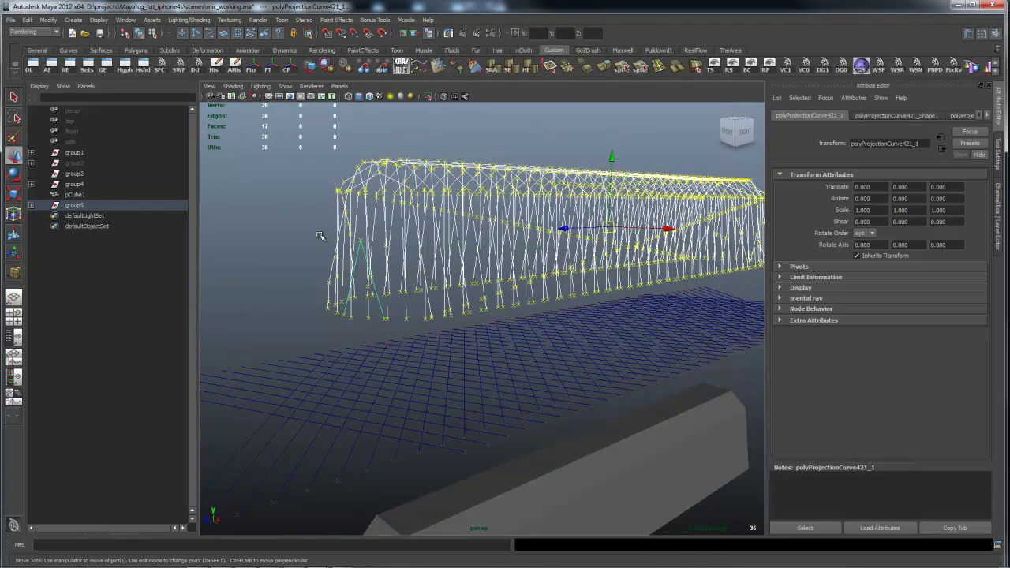
pyautogui.press('space')
pyautogui.click(247, 218)
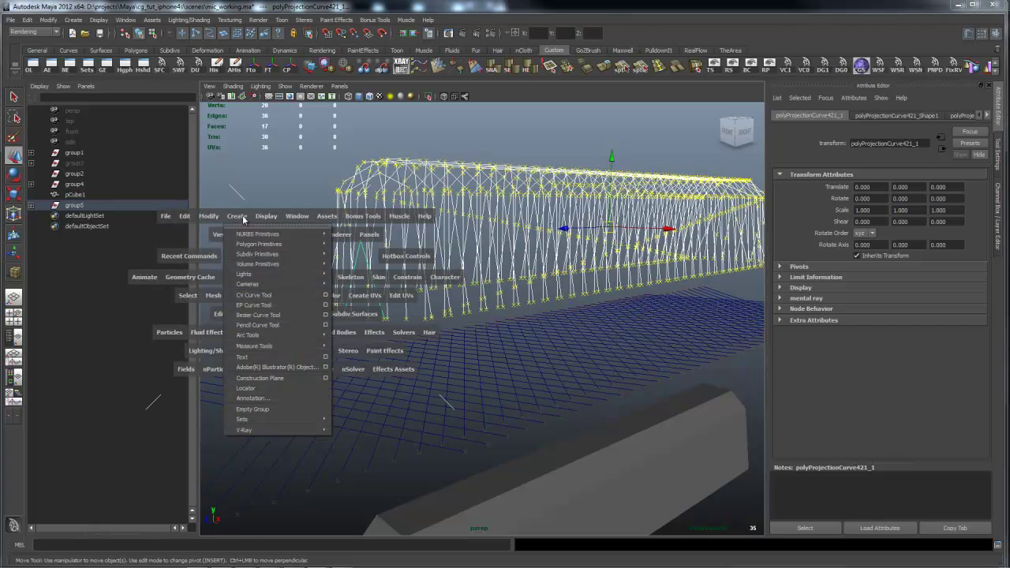
pyautogui.moveTo(251, 234)
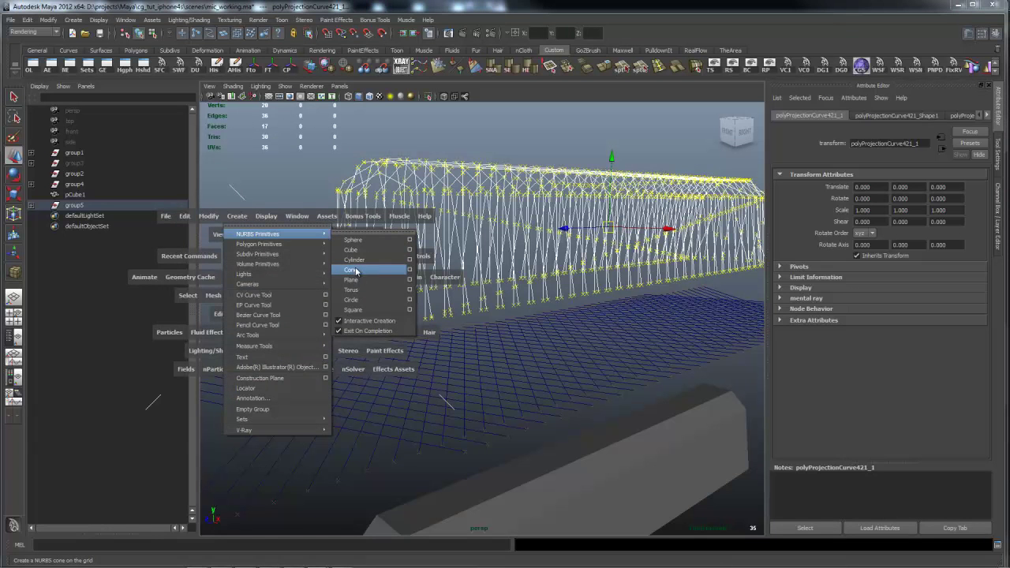
pyautogui.click(372, 300)
pyautogui.keyDown('alt'); pyautogui.moveTo(338, 283); pyautogui.dragTo(324, 284); pyautogui.keyUp('alt')
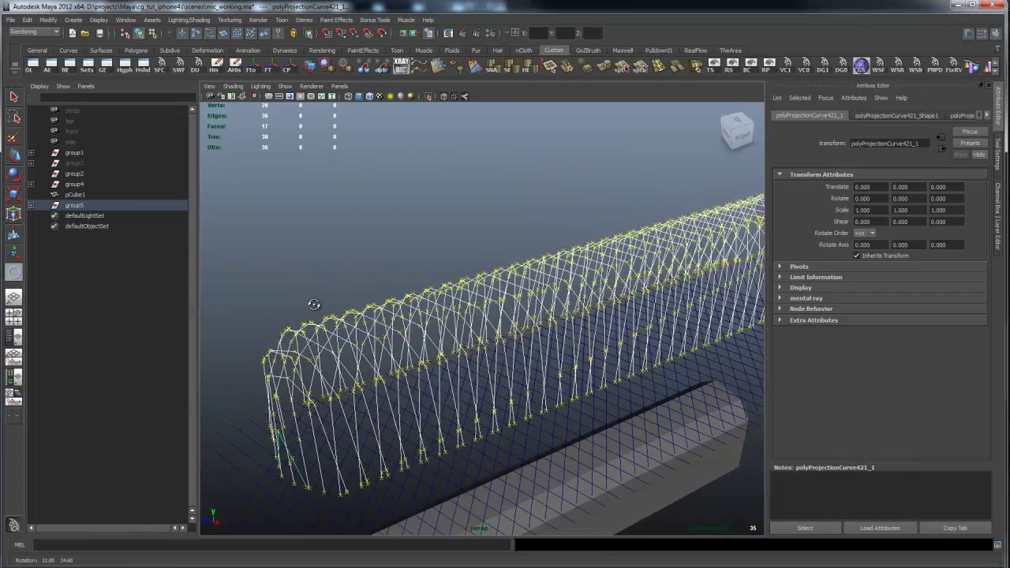
pyautogui.keyDown('alt'); pyautogui.moveTo(324, 284); pyautogui.dragTo(303, 342, button='middle'); pyautogui.keyUp('alt')
pyautogui.click(305, 344)
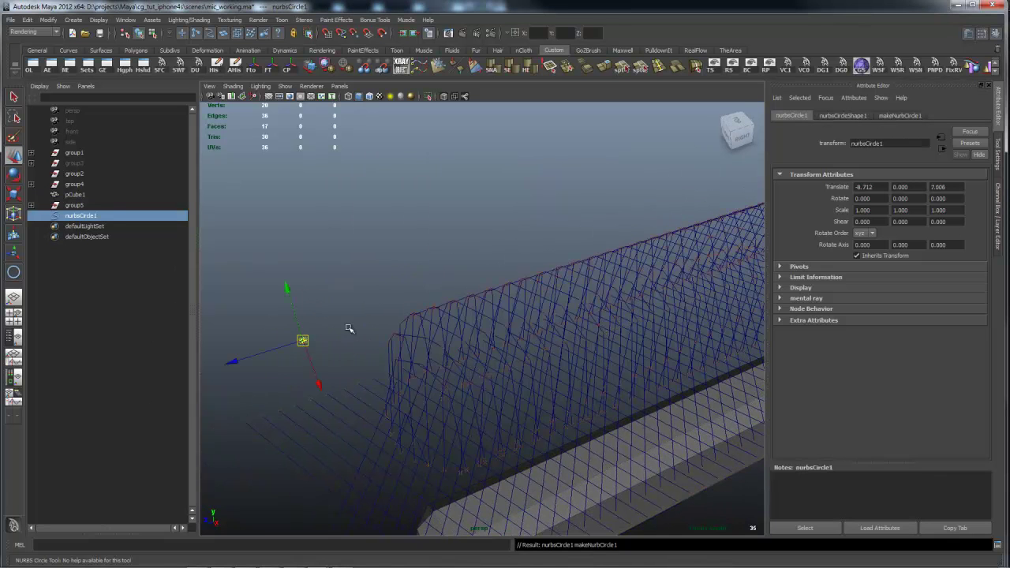
pyautogui.keyDown('alt'); pyautogui.moveTo(350, 332); pyautogui.dragTo(368, 292); pyautogui.keyUp('alt')
pyautogui.click(379, 307)
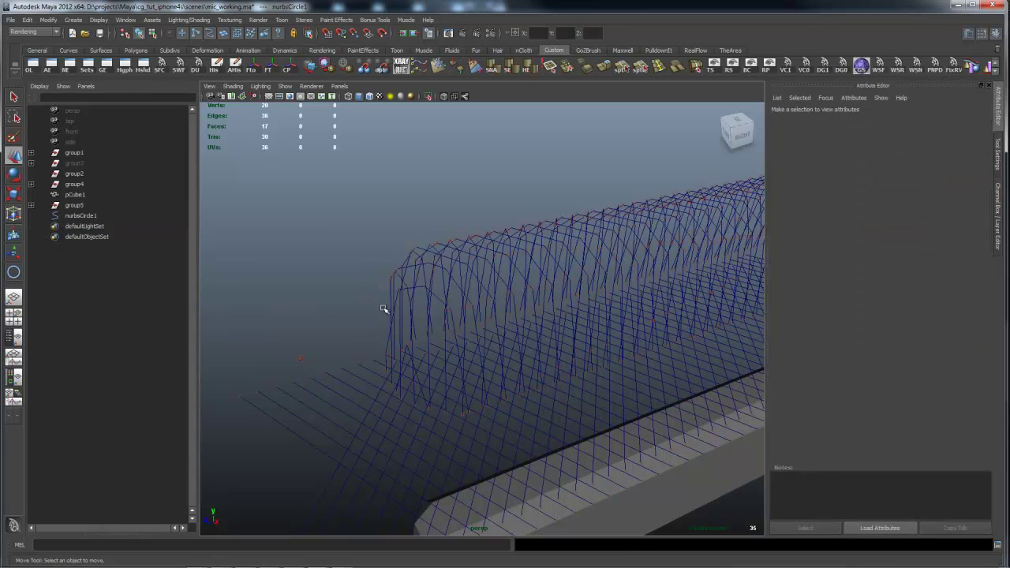
pyautogui.click(302, 360)
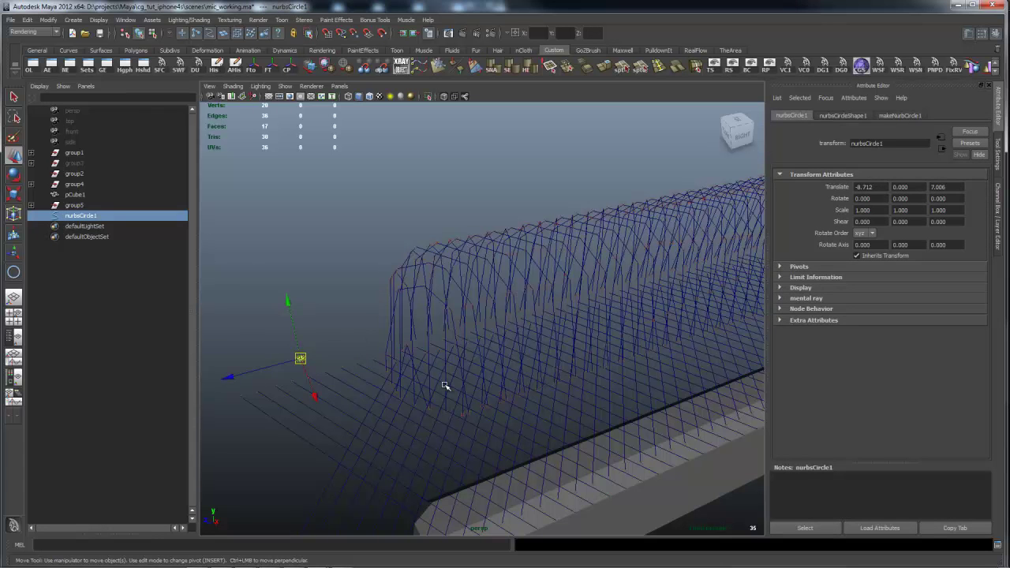
pyautogui.press('g')
pyautogui.press('space')
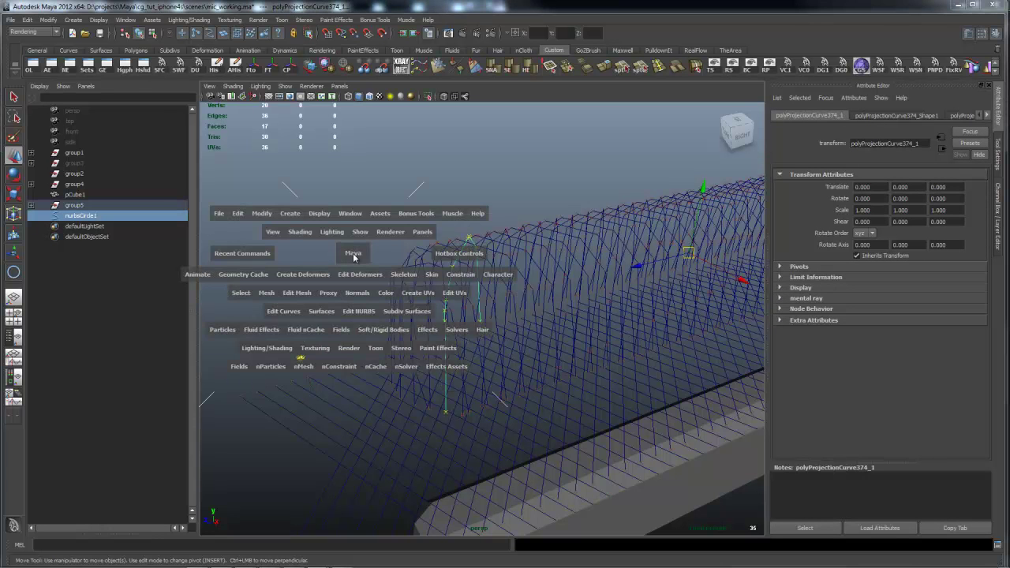
pyautogui.moveTo(322, 313); pyautogui.dragTo(423, 270)
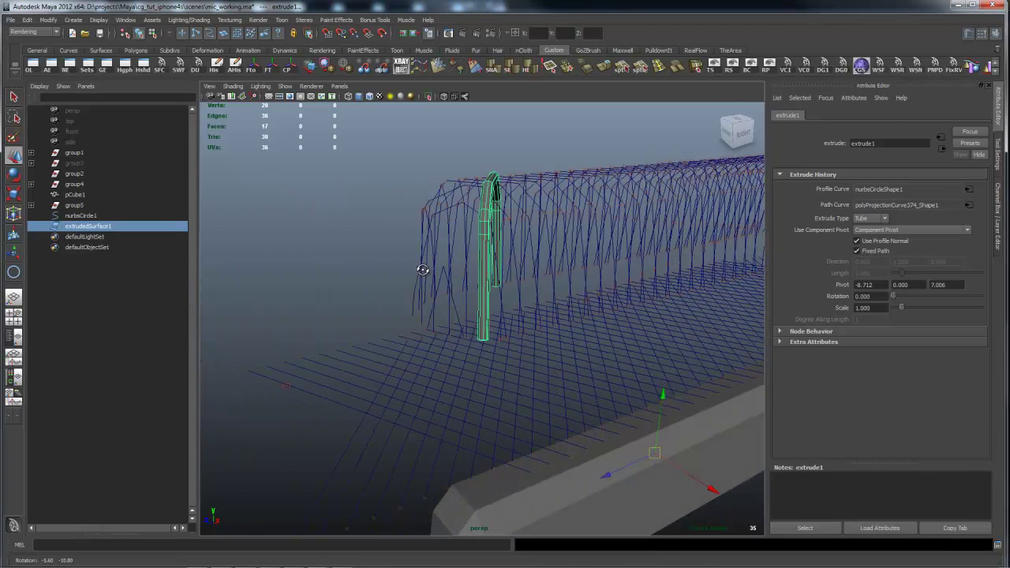
pyautogui.click(498, 323)
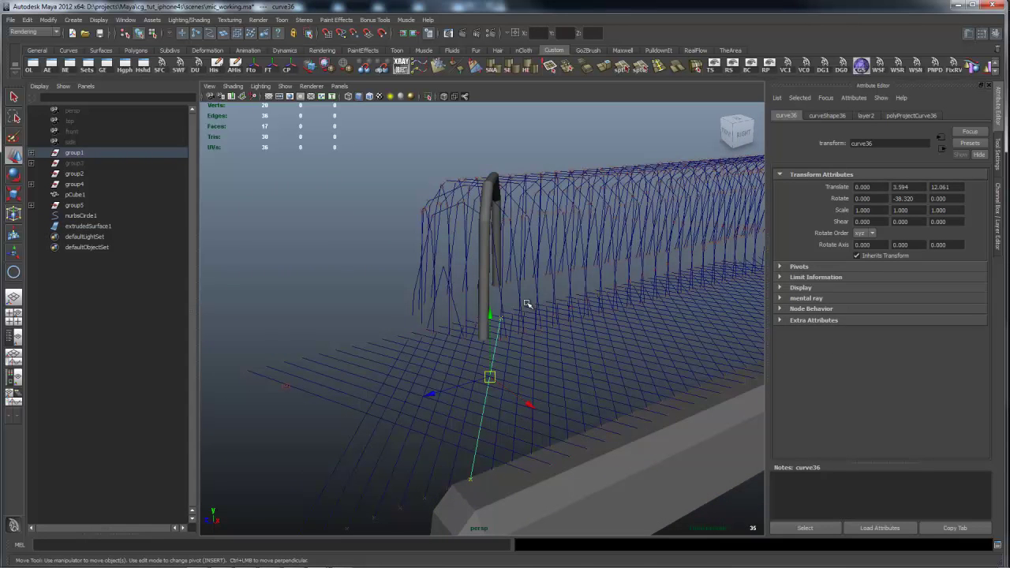
pyautogui.click(301, 384)
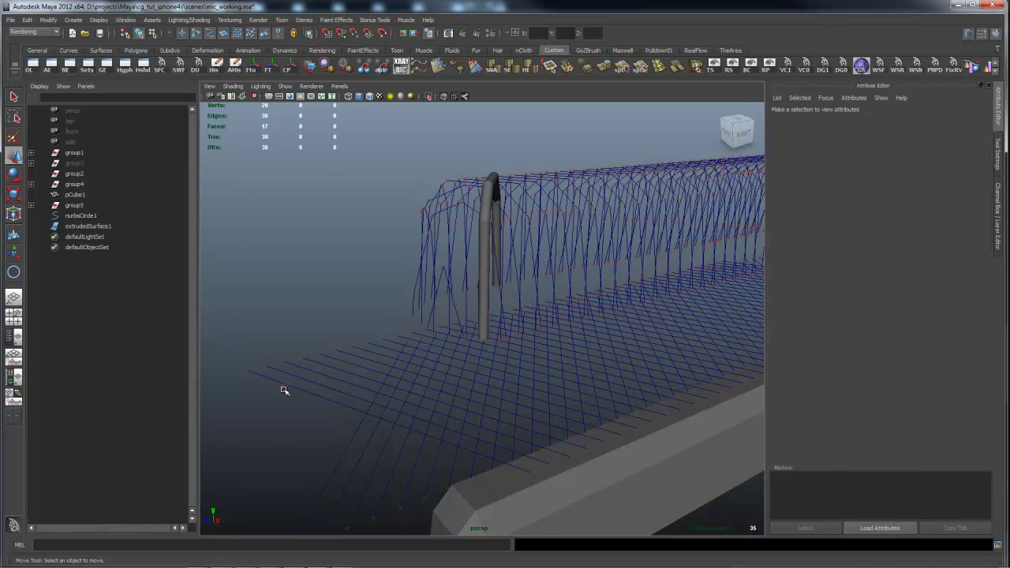
pyautogui.moveTo(292, 391)
pyautogui.keyDown('alt'); pyautogui.mouseDown()
pyautogui.moveTo(305, 316)
pyautogui.moveTo(321, 297)
pyautogui.mouseUp(); pyautogui.keyUp('alt')
pyautogui.moveTo(282, 343); pyautogui.dragTo(323, 372)
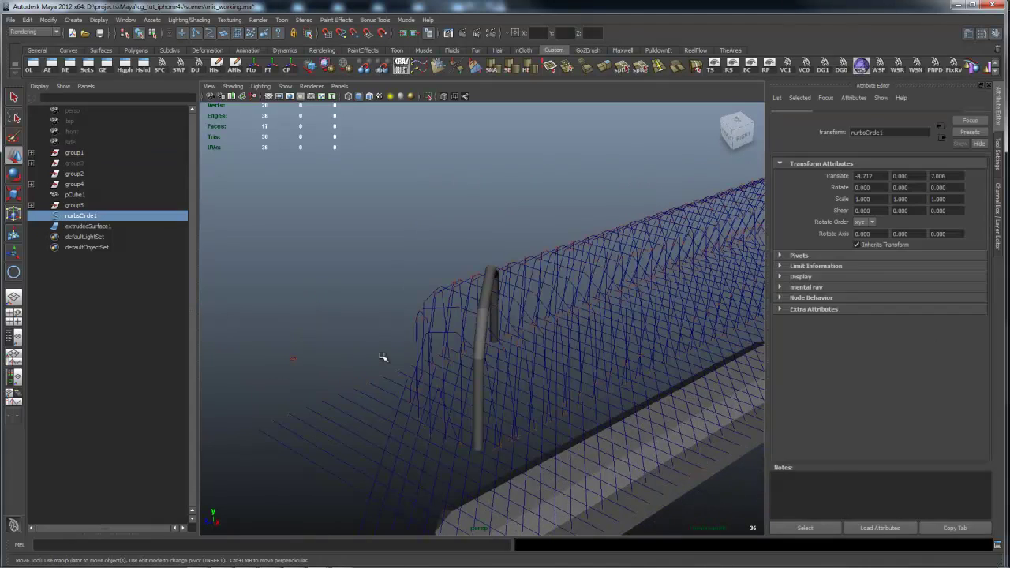
pyautogui.keyDown('shift'); pyautogui.click(440, 335); pyautogui.keyUp('shift')
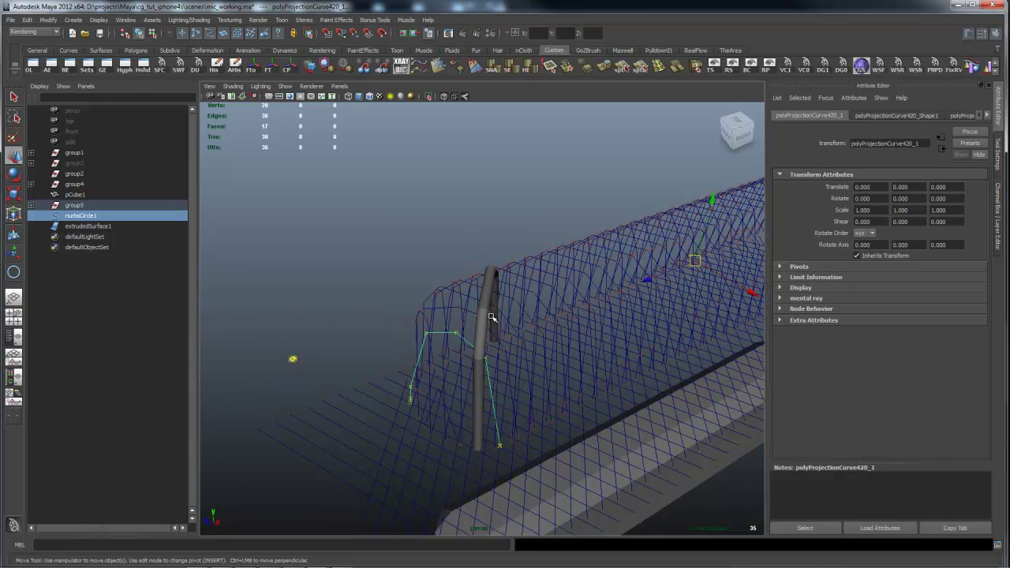
pyautogui.moveTo(277, 344); pyautogui.dragTo(330, 379)
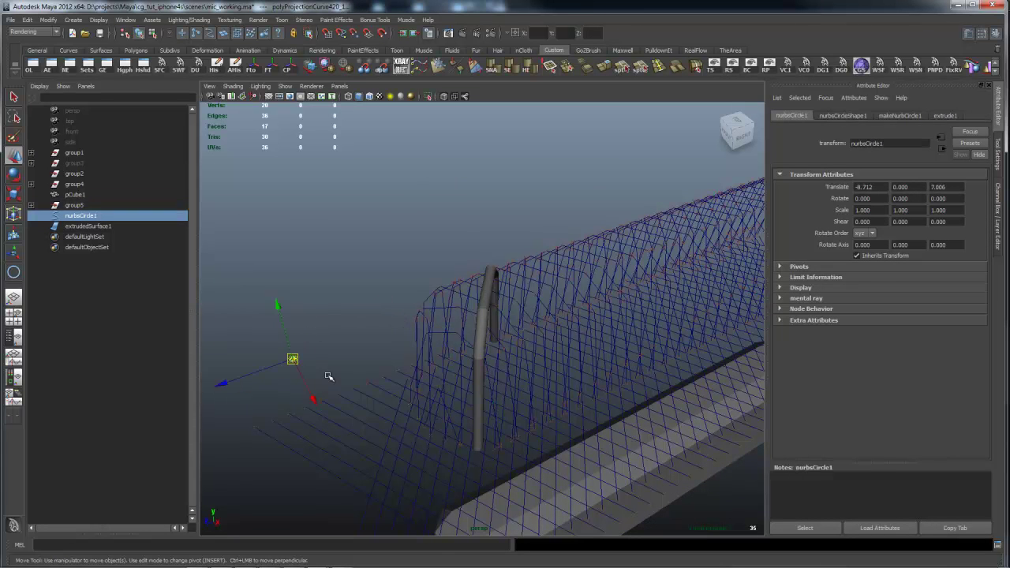
pyautogui.keyDown('shift'); pyautogui.click(455, 310); pyautogui.keyUp('shift')
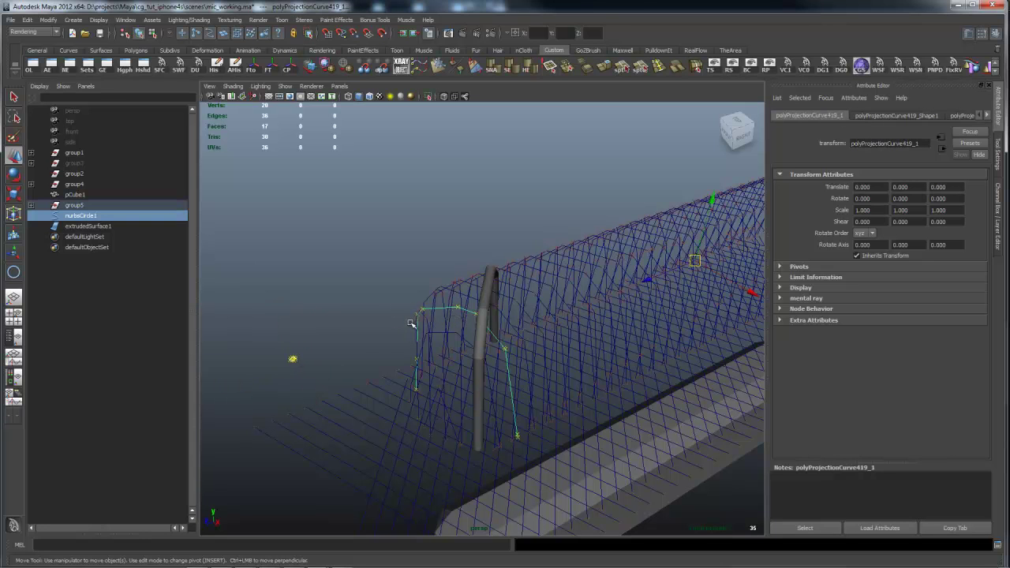
pyautogui.press('z')
pyautogui.press('z')
pyautogui.press('z')
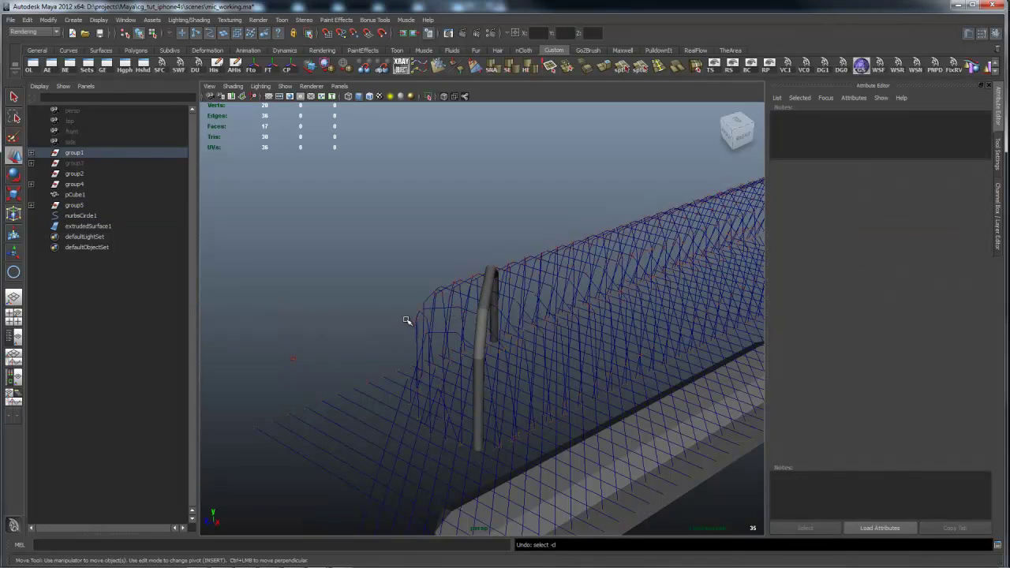
pyautogui.hotkey('shift', 'z')
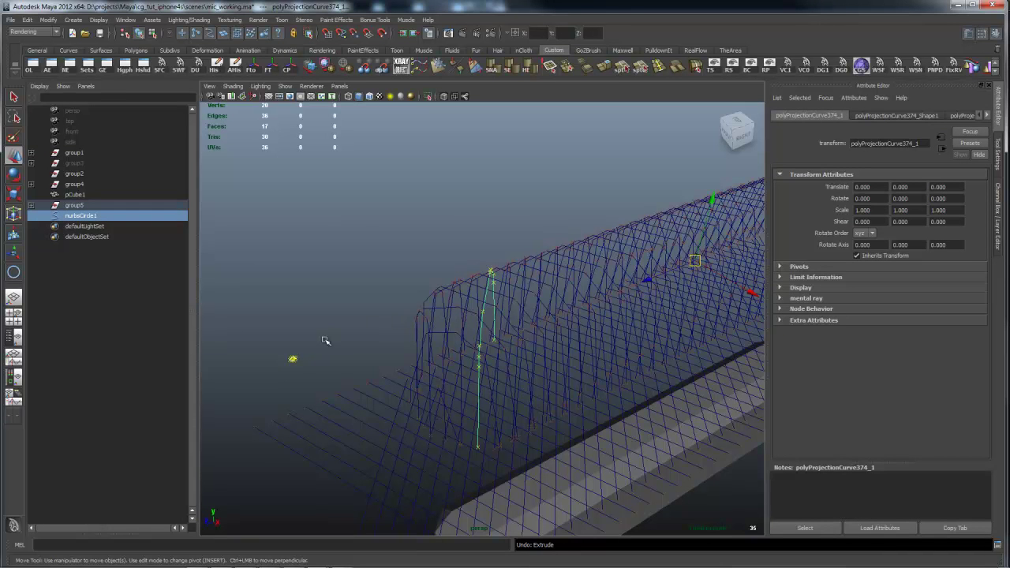
pyautogui.click(292, 356)
pyautogui.click(335, 379)
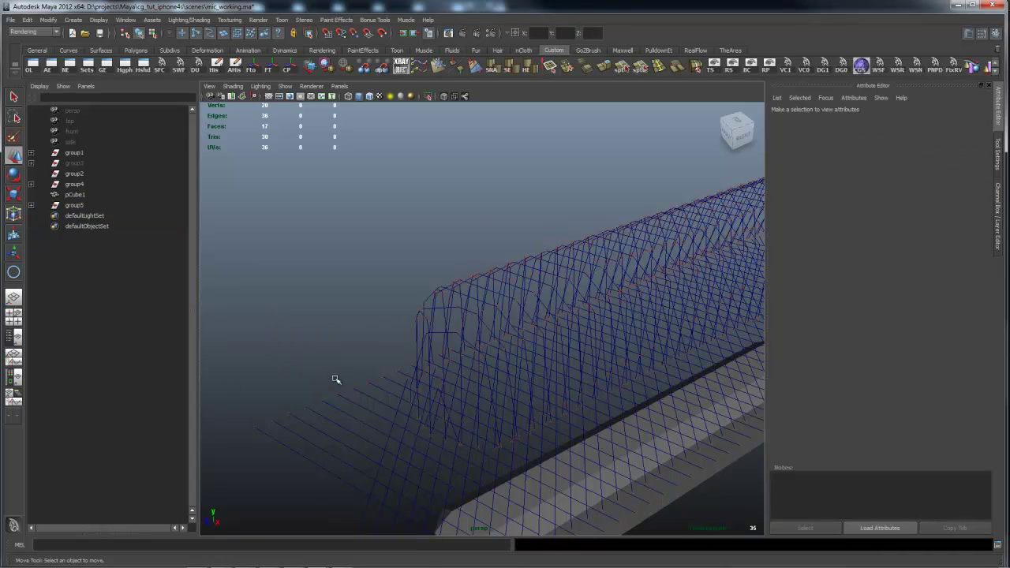
pyautogui.moveTo(563, 324)
pyautogui.keyDown('alt'); pyautogui.mouseDown()
pyautogui.moveTo(642, 286)
pyautogui.moveTo(558, 320)
pyautogui.mouseUp(); pyautogui.keyUp('alt')
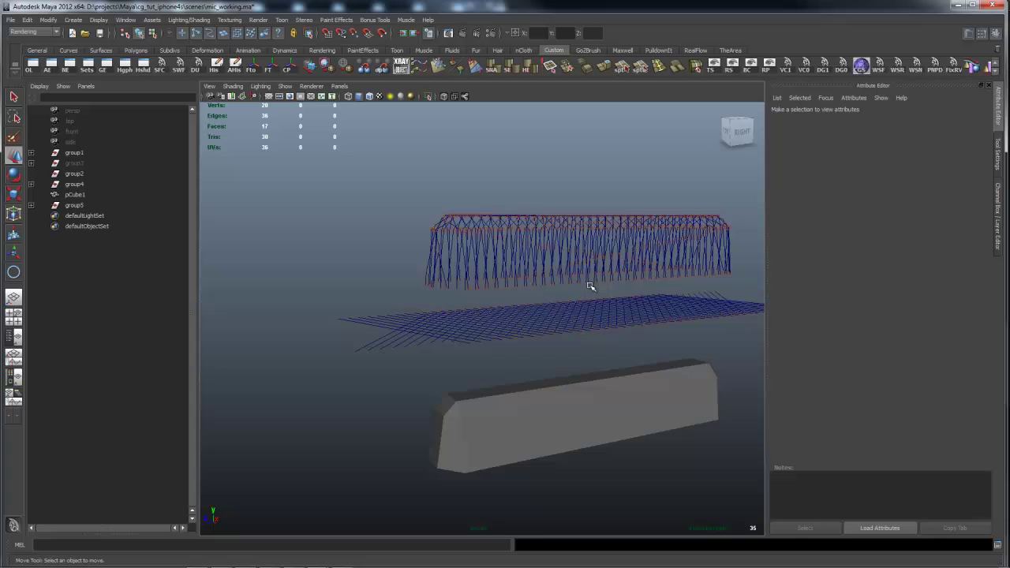
# Select group5's projection curves and run Paint Effects > Curve Utilities > Attach Brush to Curves.
pyautogui.keyDown('alt'); pyautogui.moveTo(638, 226); pyautogui.dragTo(476, 192, button='middle'); pyautogui.keyUp('alt')
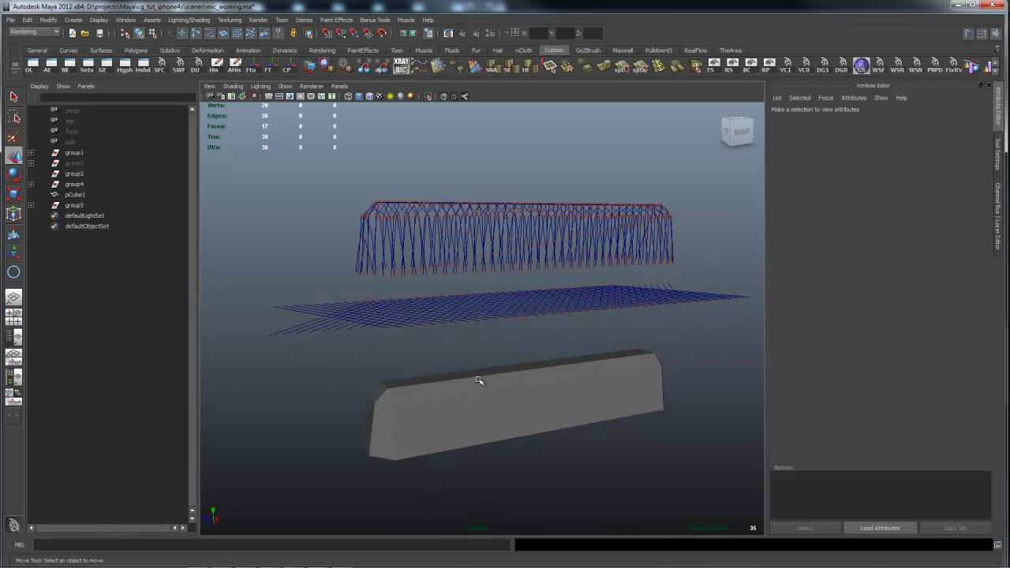
pyautogui.click(709, 278)
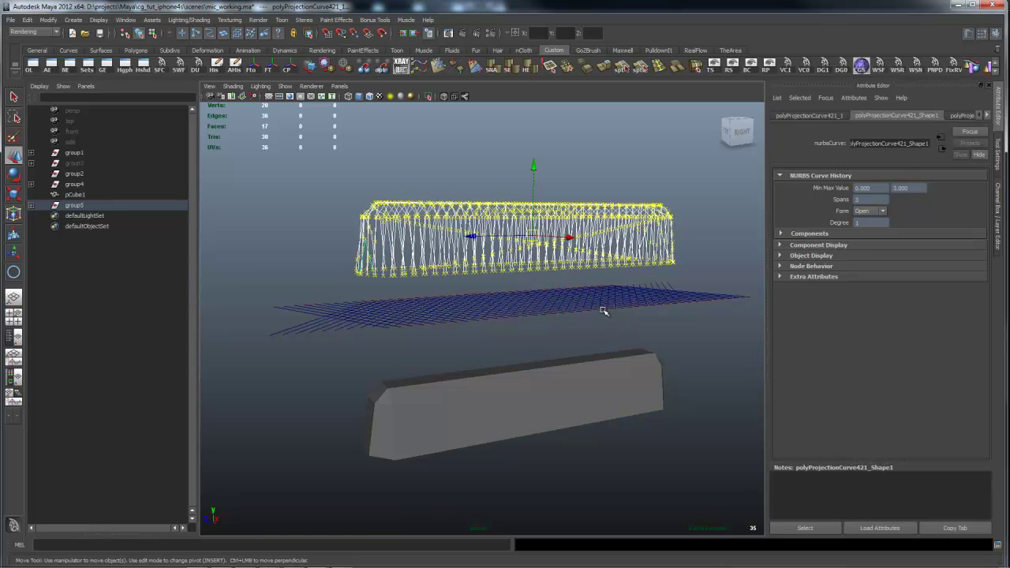
pyautogui.press('space')
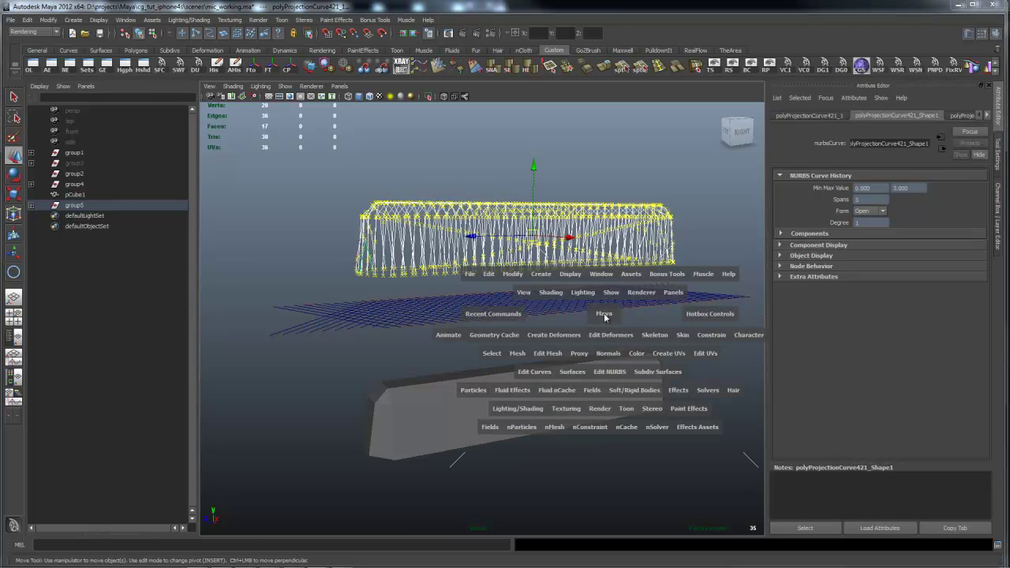
pyautogui.click(688, 409)
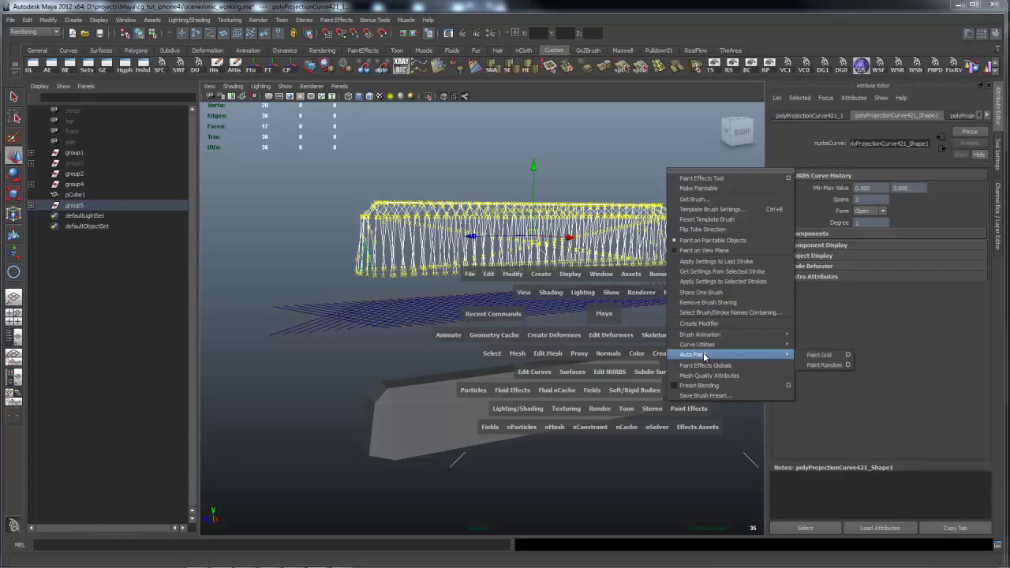
pyautogui.moveTo(709, 345)
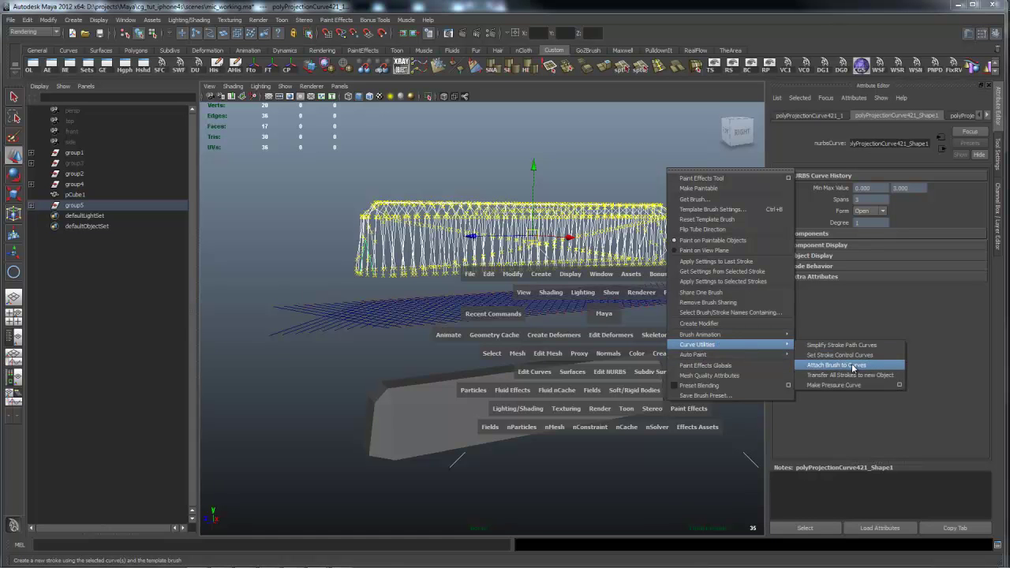
pyautogui.click(855, 366)
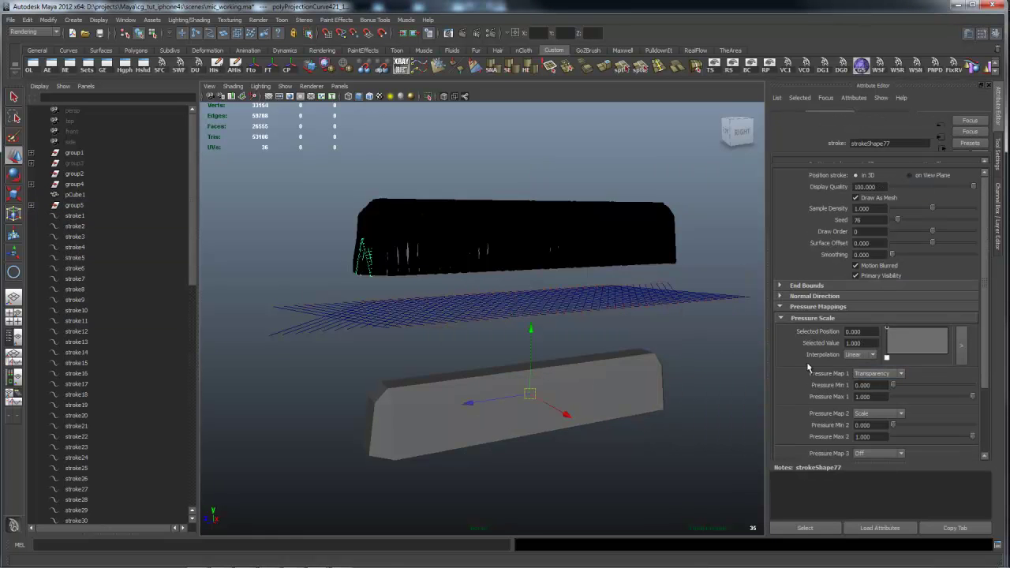
# Orbit around the new black strokes and select the single stroke stroke35.
pyautogui.moveTo(586, 349)
pyautogui.keyDown('alt'); pyautogui.mouseDown()
pyautogui.moveTo(536, 259)
pyautogui.moveTo(418, 289)
pyautogui.mouseUp(); pyautogui.keyUp('alt')
pyautogui.scroll(10, 418, 289)
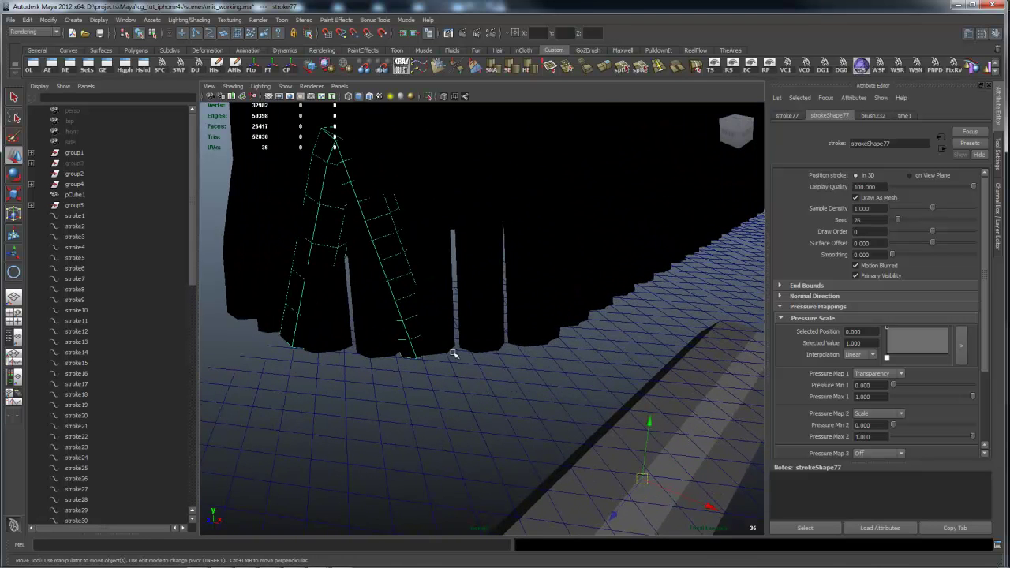
pyautogui.moveTo(454, 354)
pyautogui.keyDown('alt'); pyautogui.mouseDown()
pyautogui.moveTo(592, 314)
pyautogui.moveTo(521, 295)
pyautogui.moveTo(500, 300)
pyautogui.moveTo(505, 314)
pyautogui.mouseUp(); pyautogui.keyUp('alt')
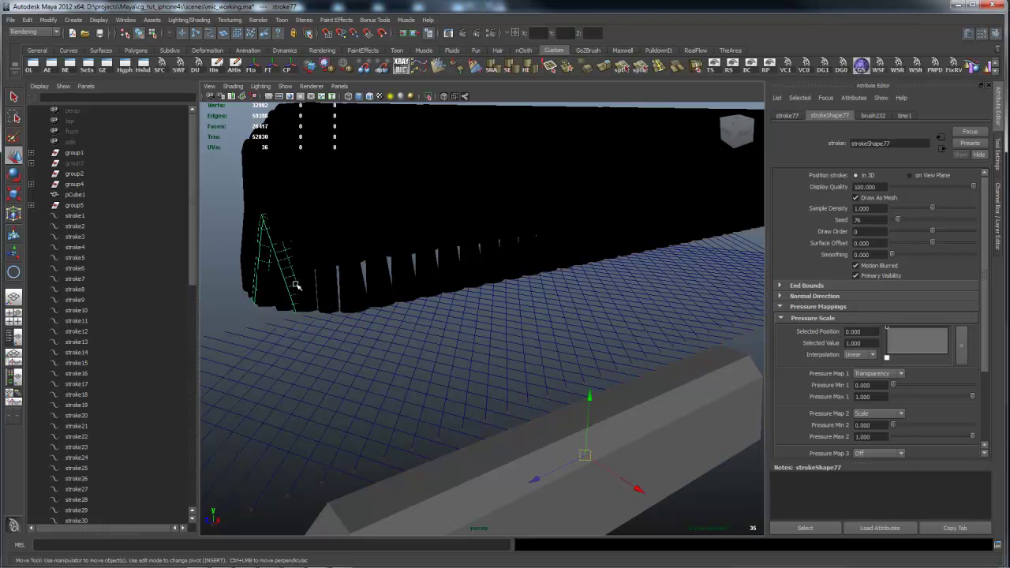
pyautogui.click(332, 304)
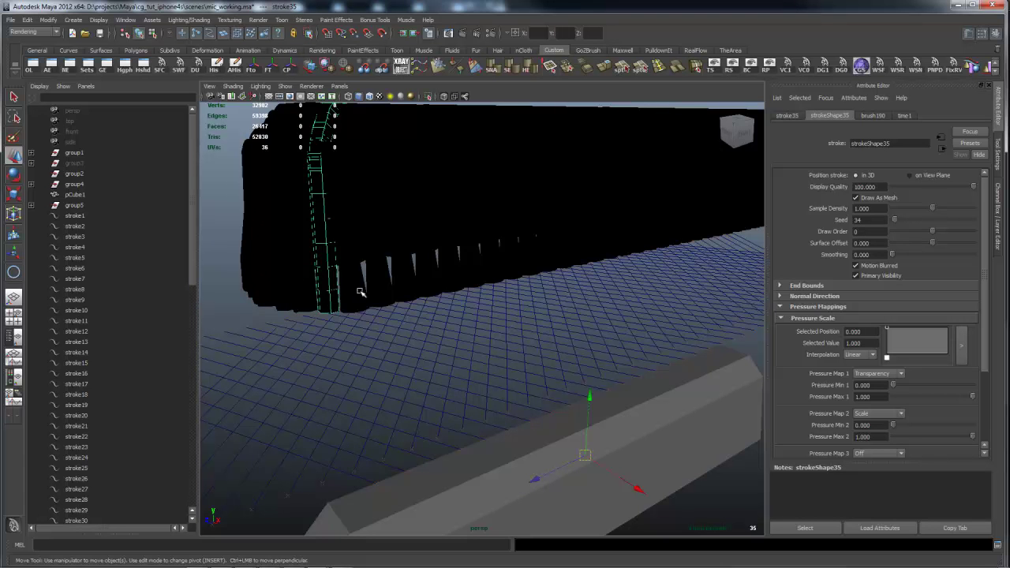
pyautogui.keyDown('alt'); pyautogui.moveTo(417, 247); pyautogui.dragTo(440, 237); pyautogui.keyUp('alt')
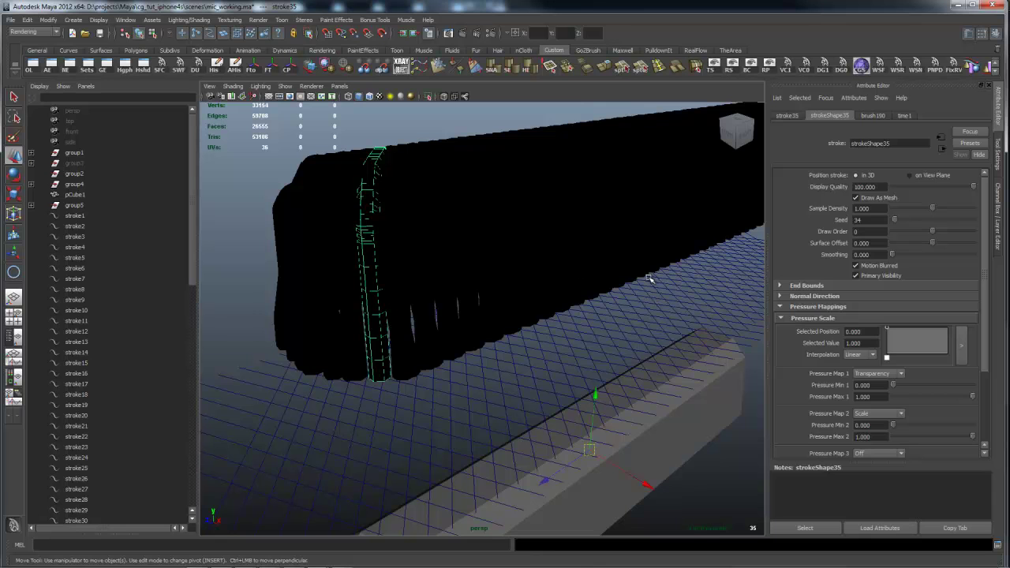
# Expand Pressure Mappings > Pressure Scale in stroke35's Attribute Editor.
pyautogui.click(780, 318)
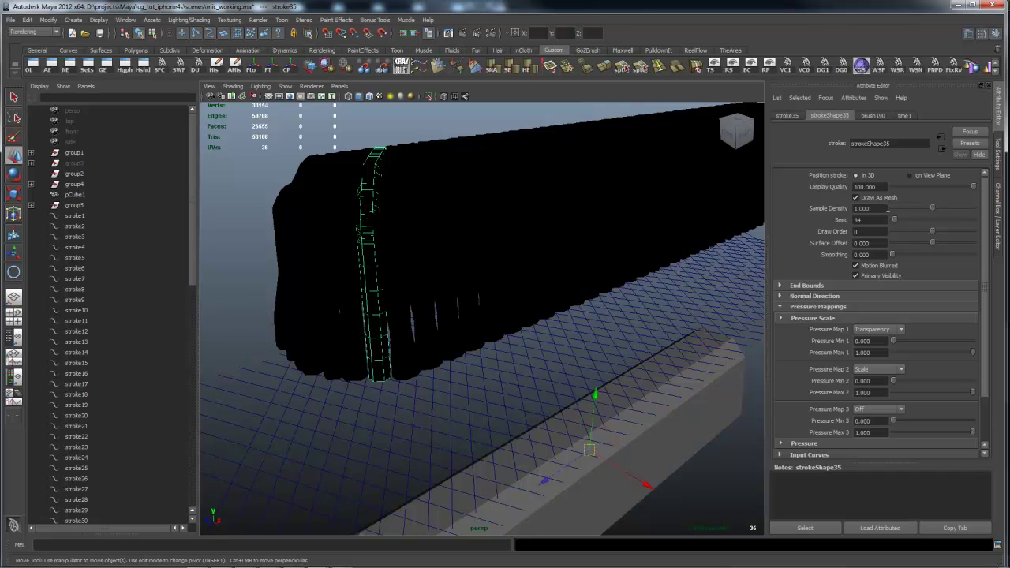
pyautogui.click(780, 319)
pyautogui.click(782, 319)
pyautogui.click(780, 307)
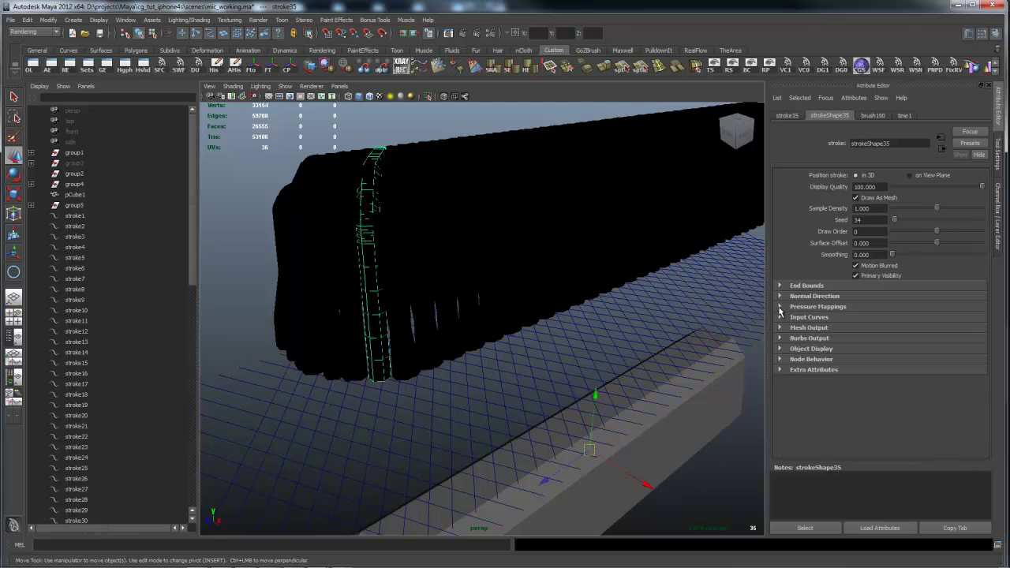
pyautogui.click(780, 307)
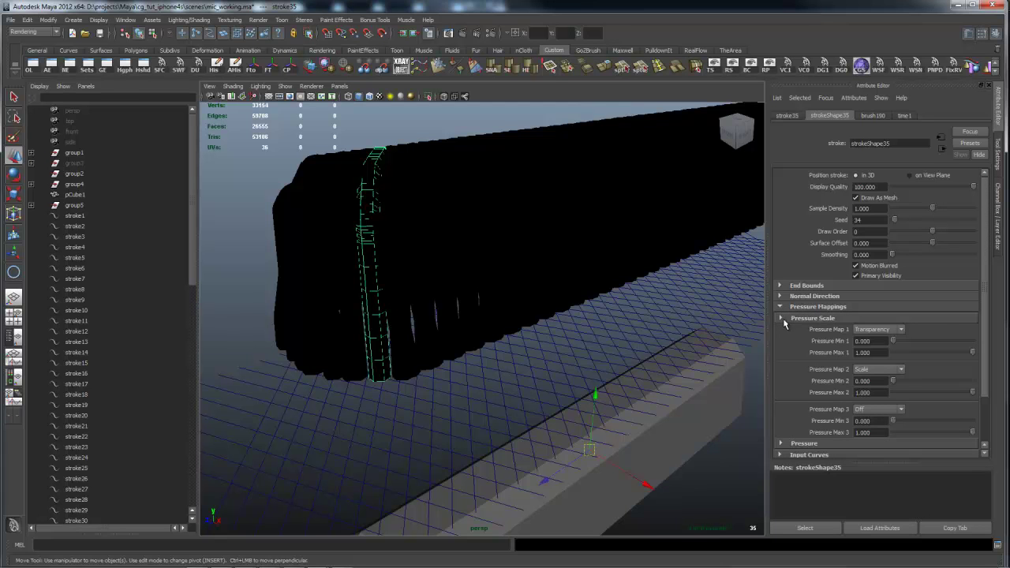
pyautogui.click(782, 319)
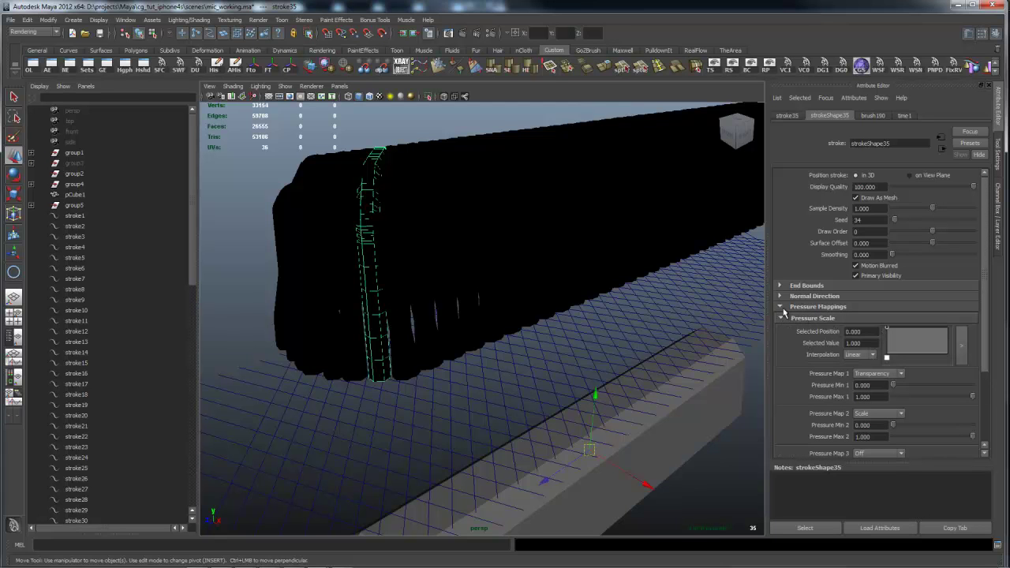
pyautogui.click(780, 307)
pyautogui.click(780, 307)
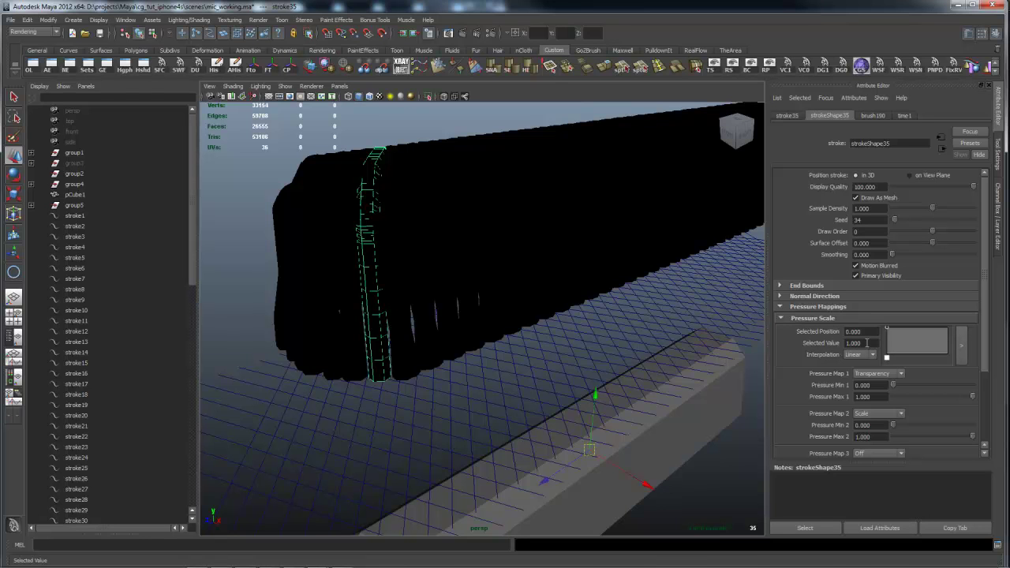
# Set the Pressure Scale Selected Value to 0.05, then 0.5, and inspect the thinner wire.
pyautogui.moveTo(867, 343); pyautogui.dragTo(841, 340)
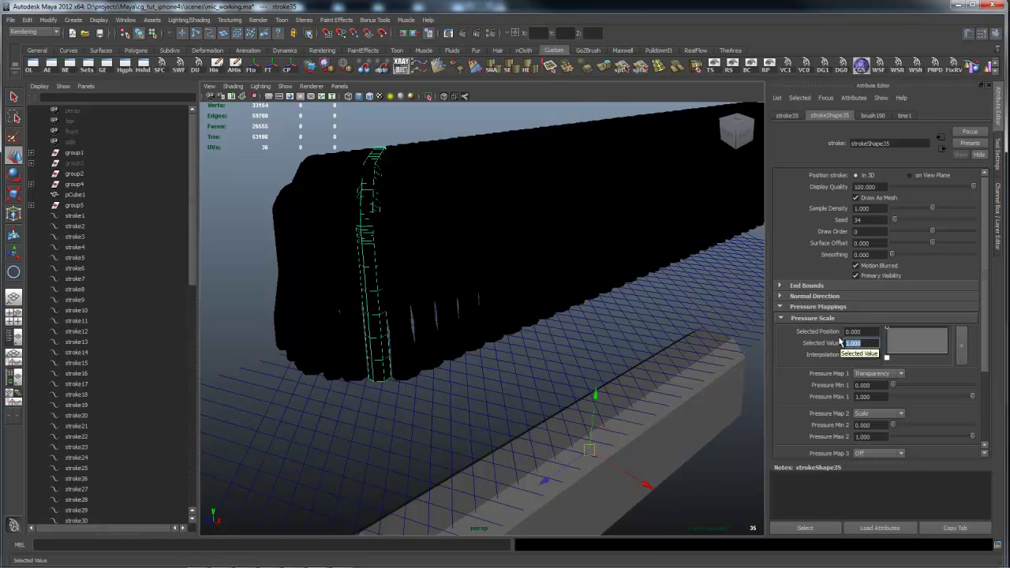
pyautogui.write('.05')
pyautogui.press('Return')
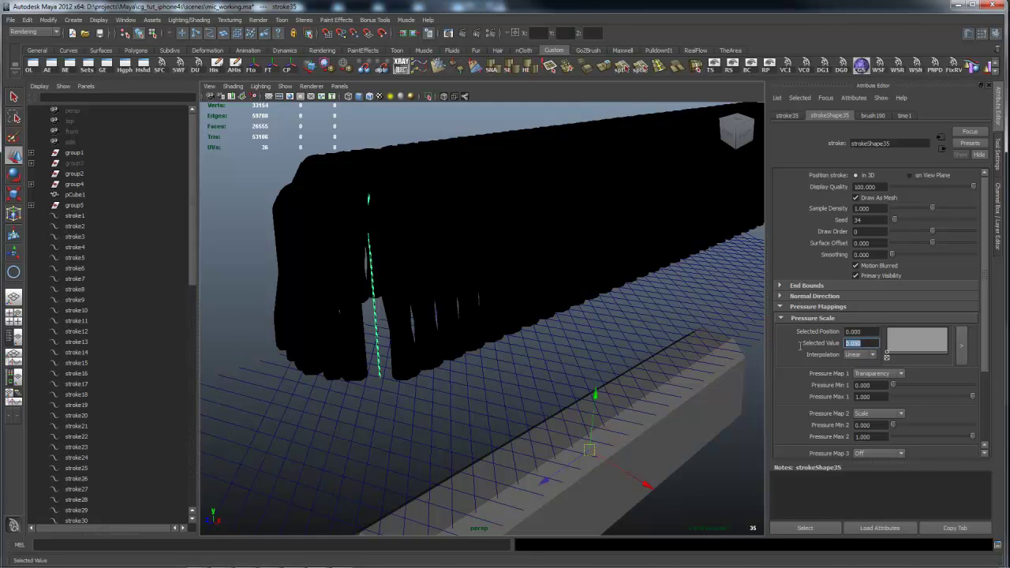
pyautogui.write('.5')
pyautogui.press('Return')
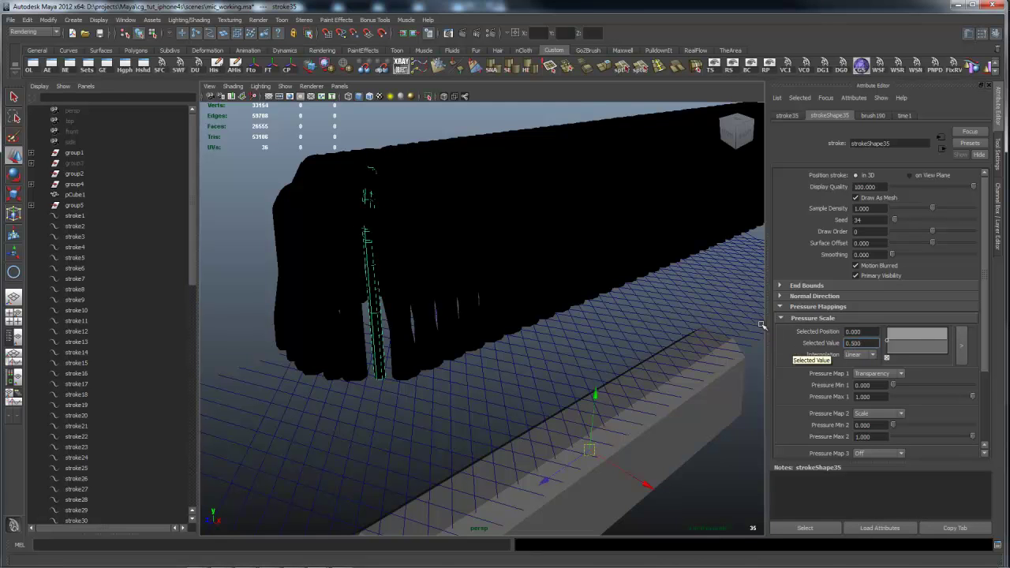
pyautogui.keyDown('alt'); pyautogui.moveTo(363, 272); pyautogui.dragTo(407, 286); pyautogui.keyUp('alt')
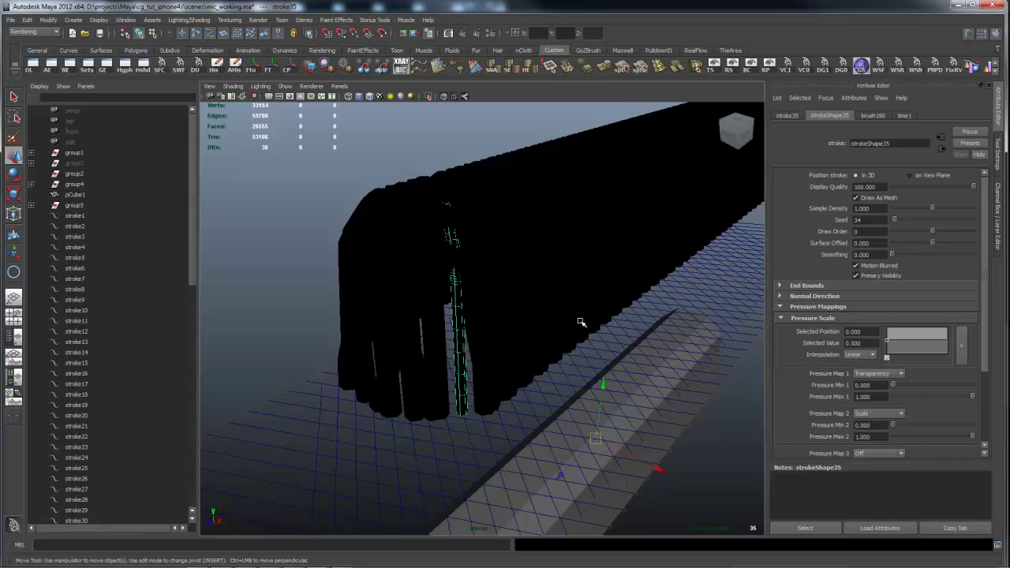
pyautogui.moveTo(581, 322)
pyautogui.keyDown('alt'); pyautogui.mouseDown()
pyautogui.moveTo(542, 302)
pyautogui.moveTo(582, 307)
pyautogui.moveTo(571, 308)
pyautogui.moveTo(610, 332)
pyautogui.moveTo(484, 287)
pyautogui.moveTo(388, 228)
pyautogui.moveTo(671, 255)
pyautogui.moveTo(671, 264)
pyautogui.mouseUp(); pyautogui.keyUp('alt')
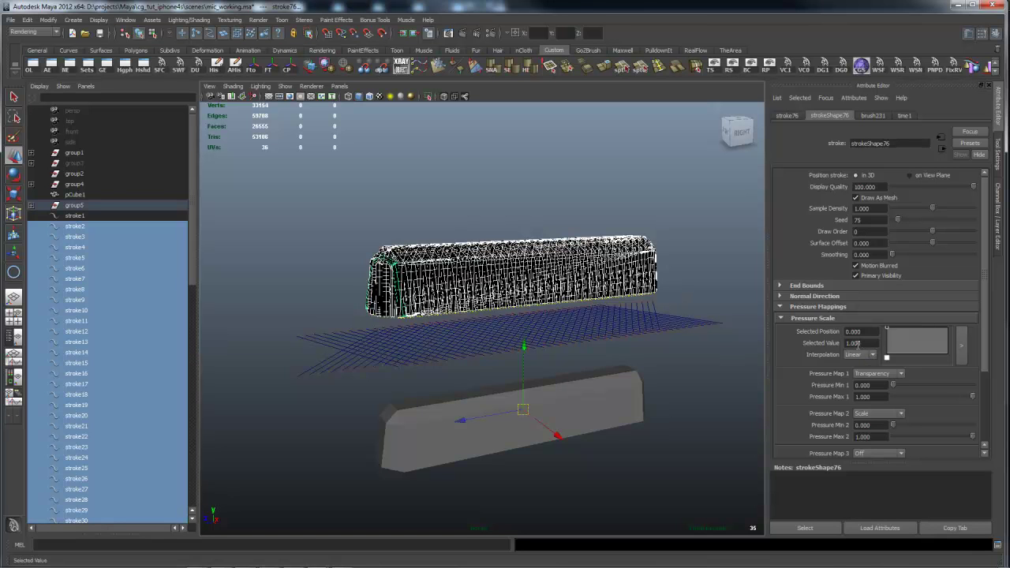
# Marquee-select every wire-mesh stroke and ready the MEL loop setting pressureScale to 0.4.
pyautogui.moveTo(585, 243)
pyautogui.keyDown('alt'); pyautogui.mouseDown()
pyautogui.moveTo(537, 206)
pyautogui.moveTo(520, 235)
pyautogui.mouseUp(); pyautogui.keyUp('alt')
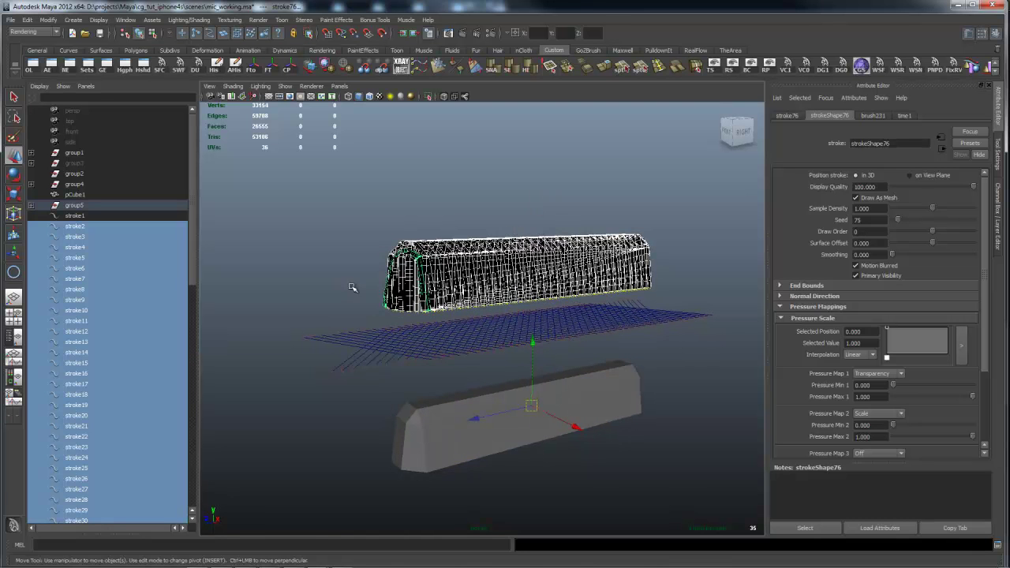
pyautogui.keyDown('alt'); pyautogui.moveTo(596, 209); pyautogui.dragTo(576, 189); pyautogui.keyUp('alt')
pyautogui.moveTo(319, 215)
pyautogui.mouseDown()
pyautogui.moveTo(597, 245)
pyautogui.moveTo(689, 292)
pyautogui.mouseUp()
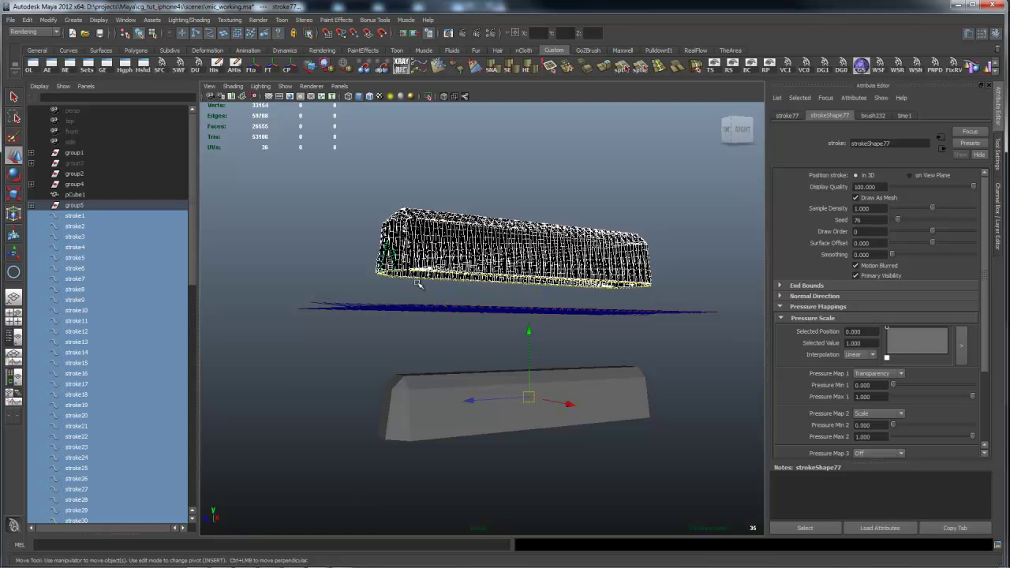
pyautogui.moveTo(563, 233)
pyautogui.keyDown('alt'); pyautogui.mouseDown()
pyautogui.moveTo(552, 234)
pyautogui.moveTo(569, 236)
pyautogui.mouseUp(); pyautogui.keyUp('alt')
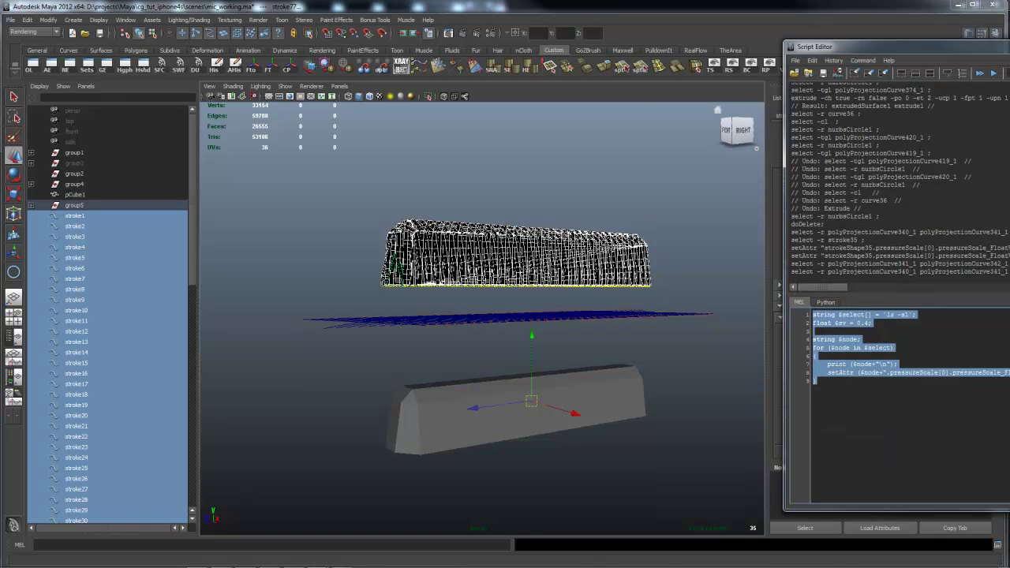
pyautogui.click(761, 462)
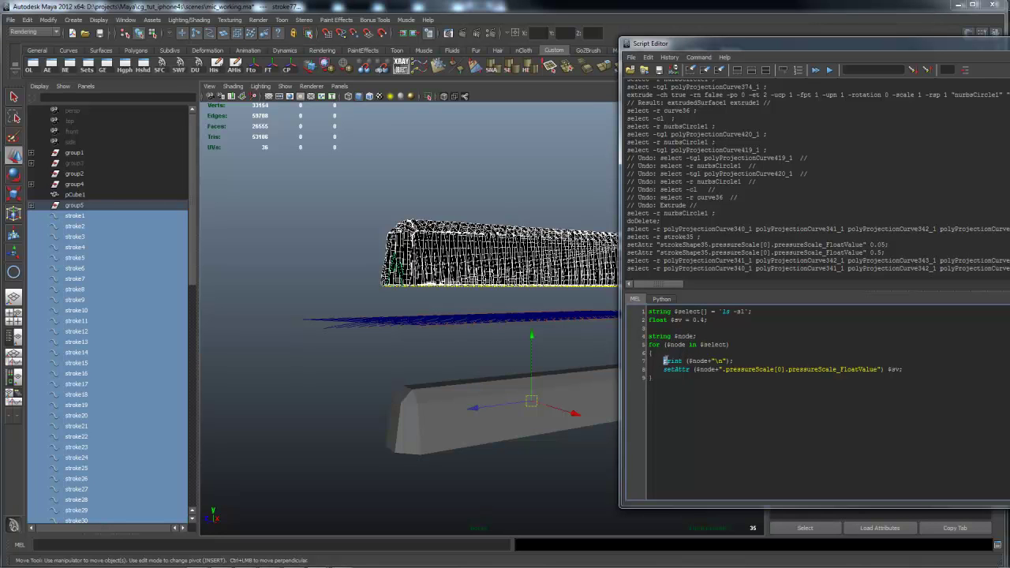
# Select the whole MEL pressureScale loop and run it, hitting a setAttr no-object-matches error.
pyautogui.moveTo(664, 361); pyautogui.dragTo(756, 359)
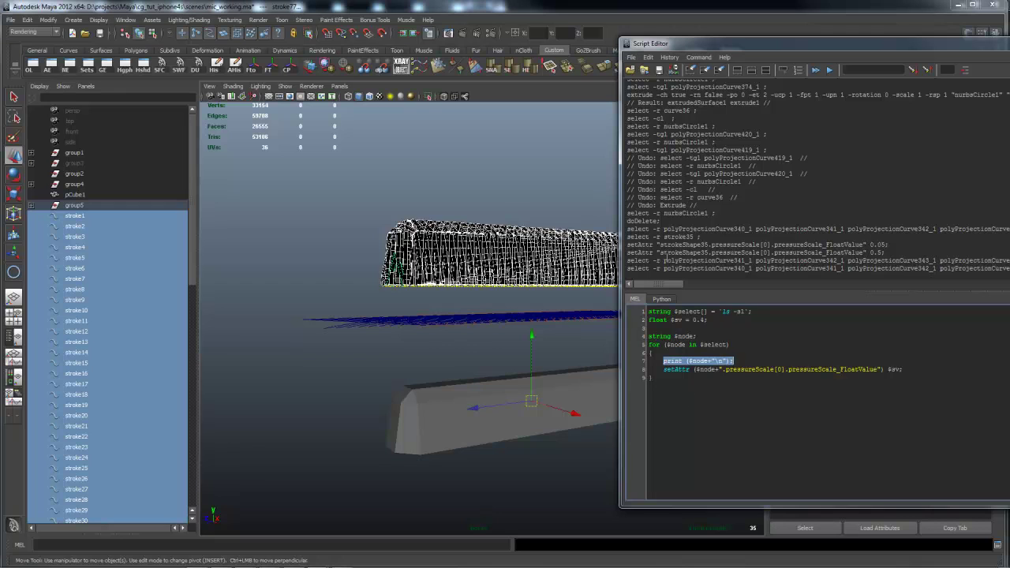
pyautogui.click(722, 410)
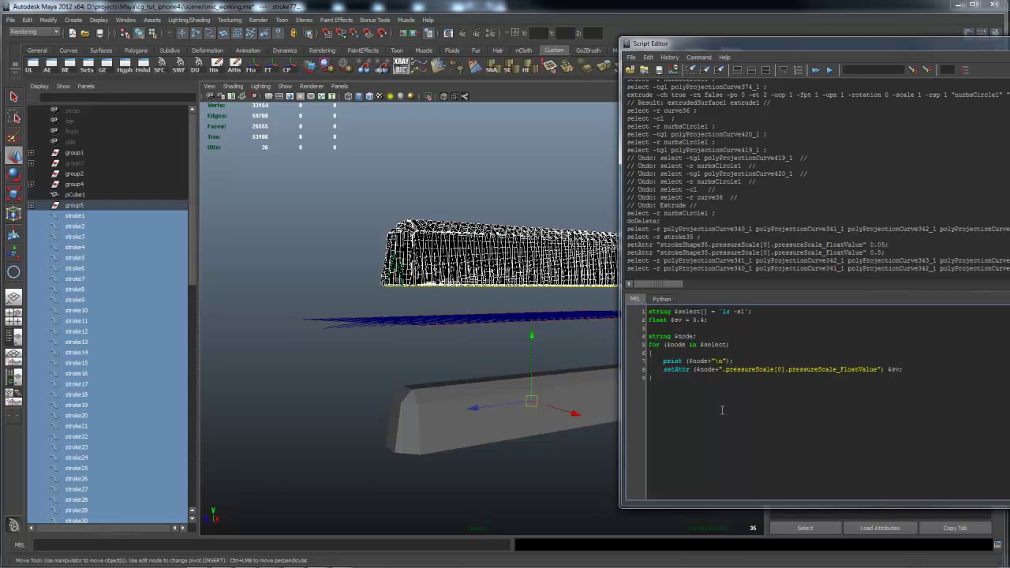
pyautogui.moveTo(663, 369); pyautogui.dragTo(905, 369)
pyautogui.click(718, 397)
pyautogui.moveTo(649, 311); pyautogui.dragTo(769, 383)
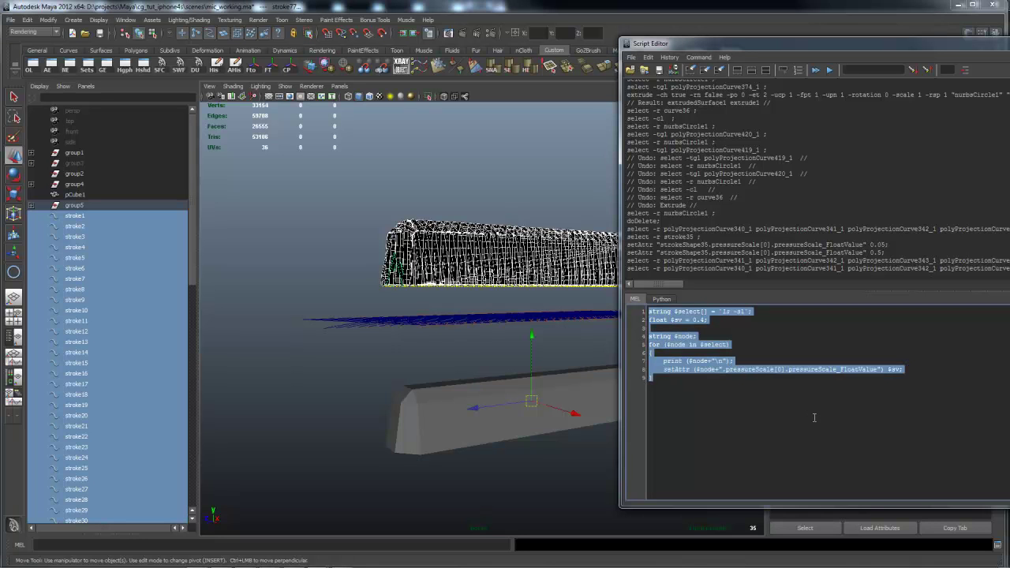
pyautogui.hotkey('ctrl', 'Return')
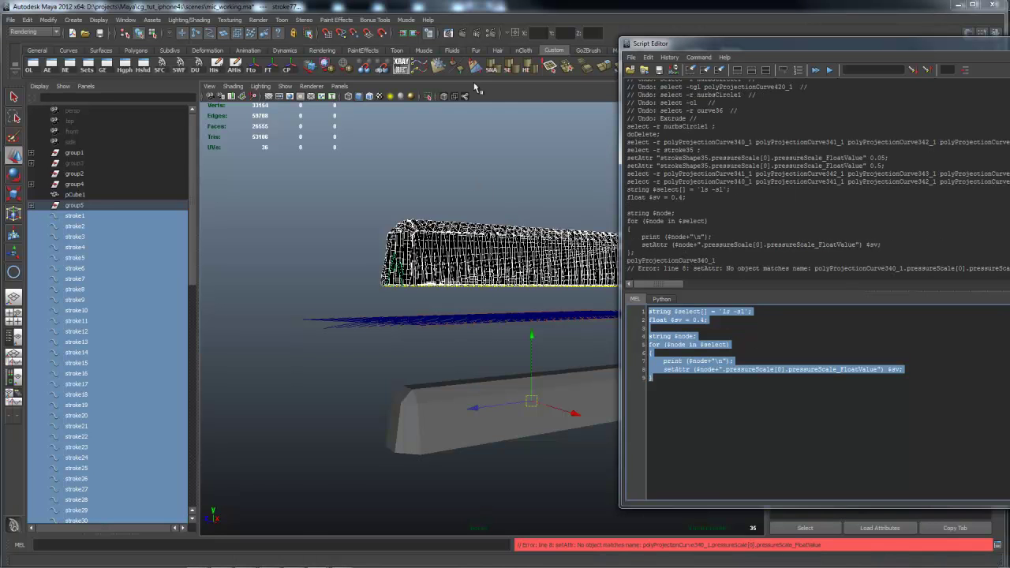
# Move the Script Editor aside and try box-selecting the wire-mesh strokes in the viewport.
pyautogui.moveTo(677, 45); pyautogui.dragTo(886, 43)
pyautogui.click(489, 194)
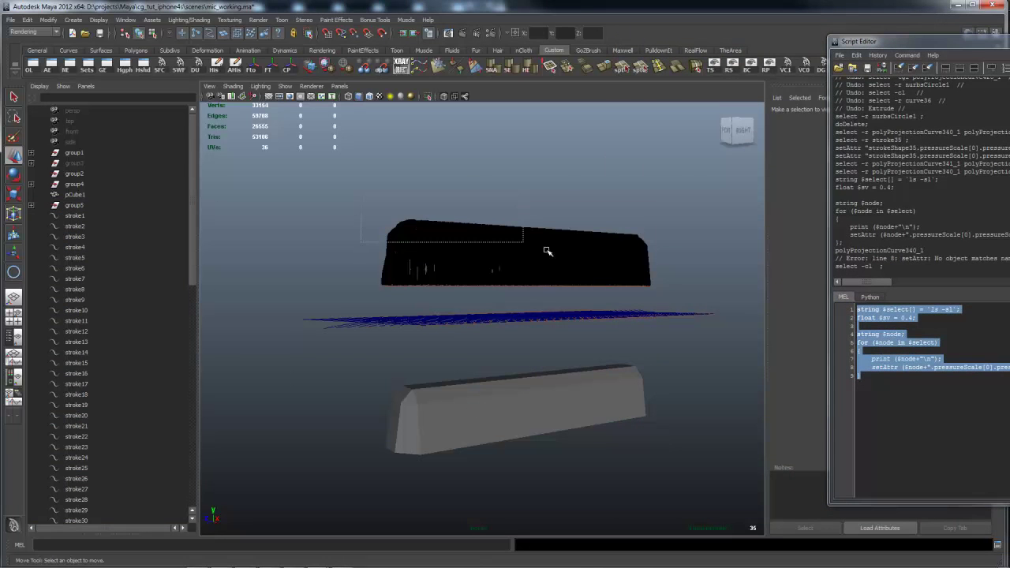
pyautogui.moveTo(548, 253); pyautogui.dragTo(683, 293)
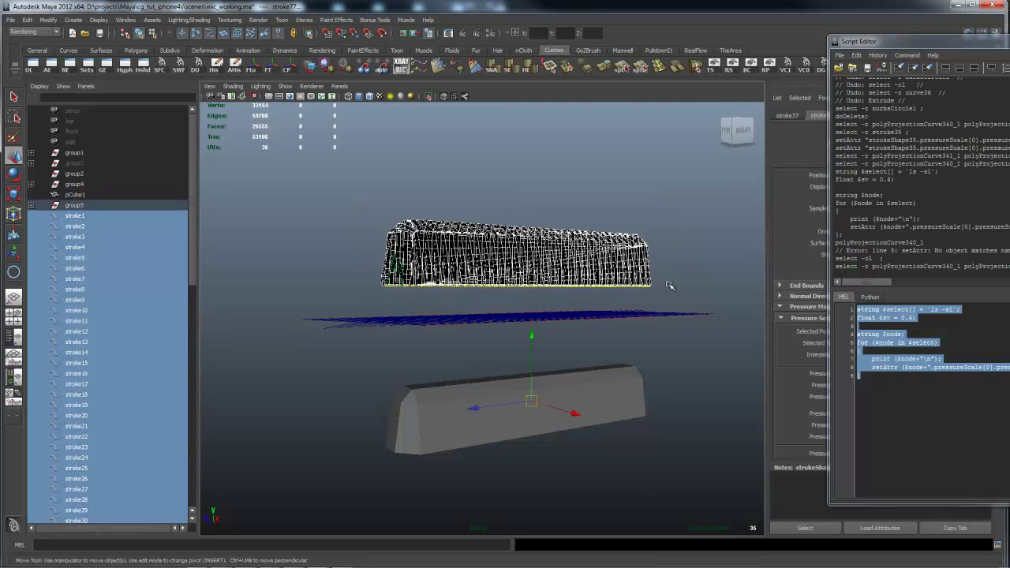
pyautogui.click(599, 195)
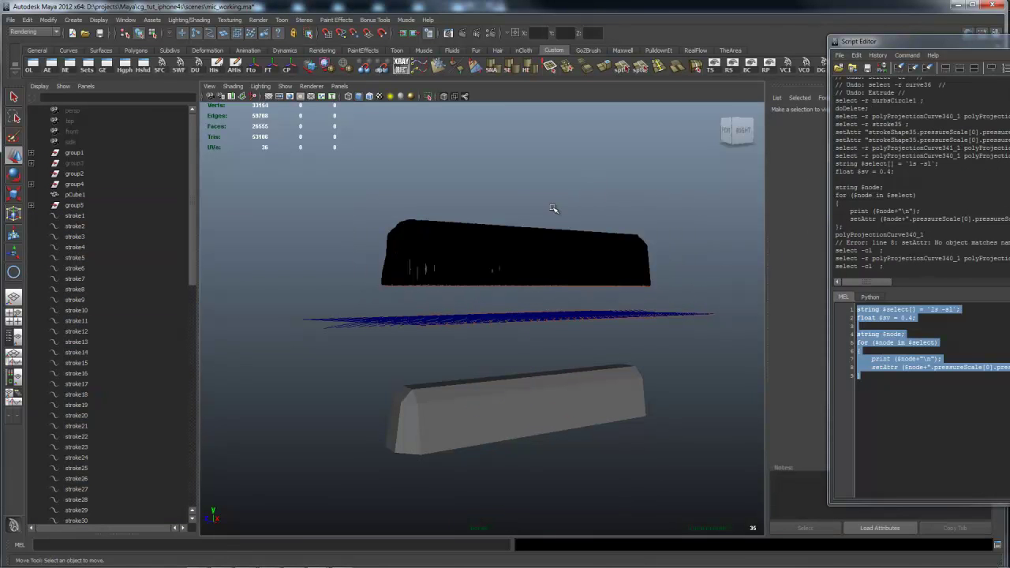
pyautogui.moveTo(319, 267)
pyautogui.mouseDown()
pyautogui.moveTo(694, 301)
pyautogui.moveTo(676, 294)
pyautogui.mouseUp()
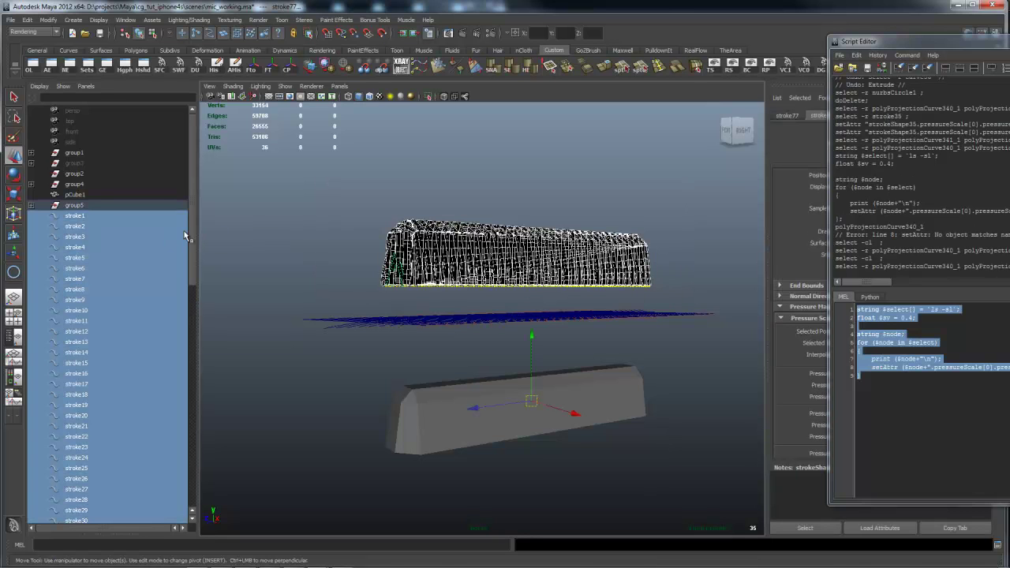
# Select stroke1 through stroke77 in the Outliner and lift them about 3.86 units in Y.
pyautogui.click(99, 218)
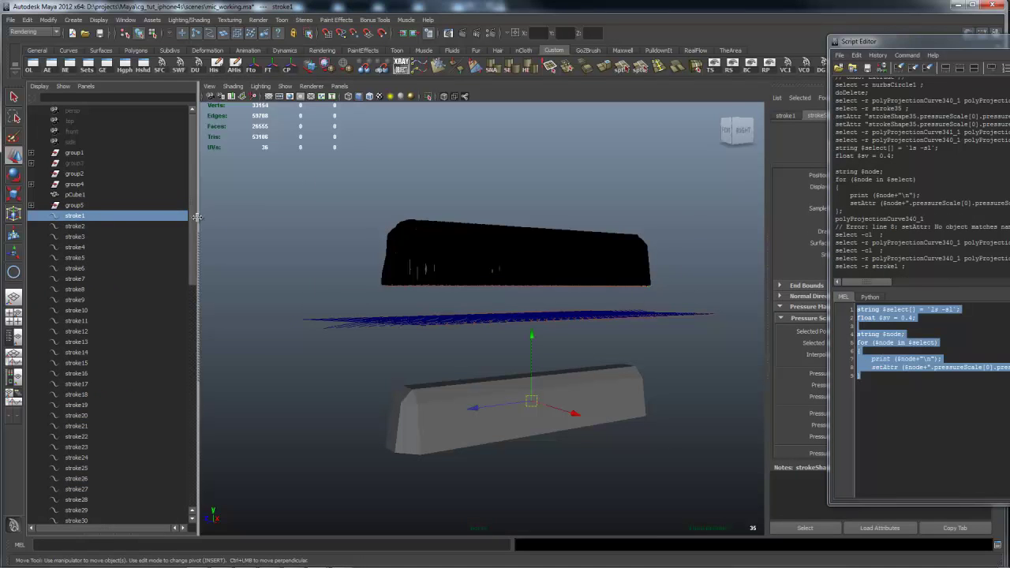
pyautogui.moveTo(191, 219); pyautogui.dragTo(187, 465)
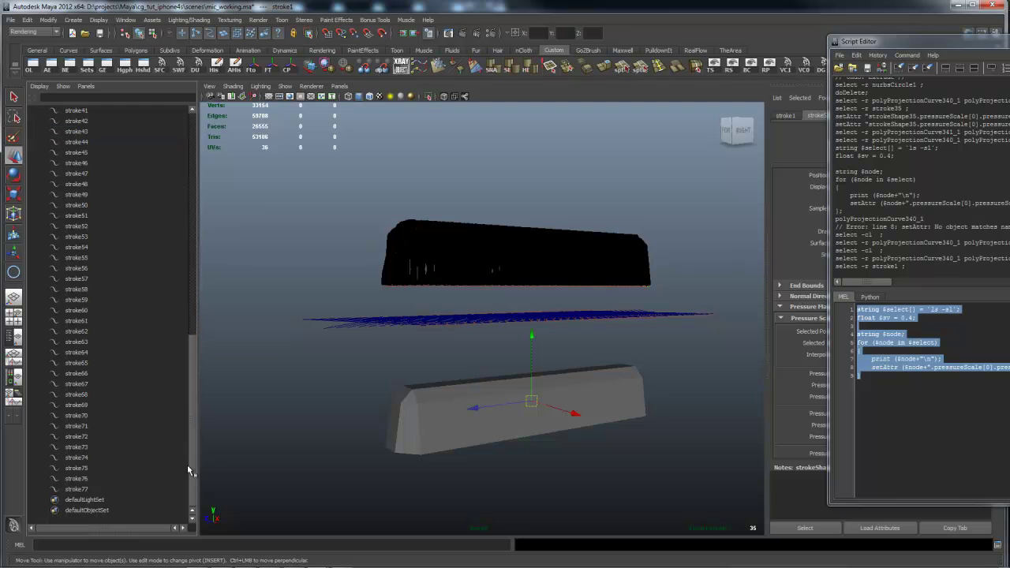
pyautogui.keyDown('shift'); pyautogui.click(83, 489); pyautogui.keyUp('shift')
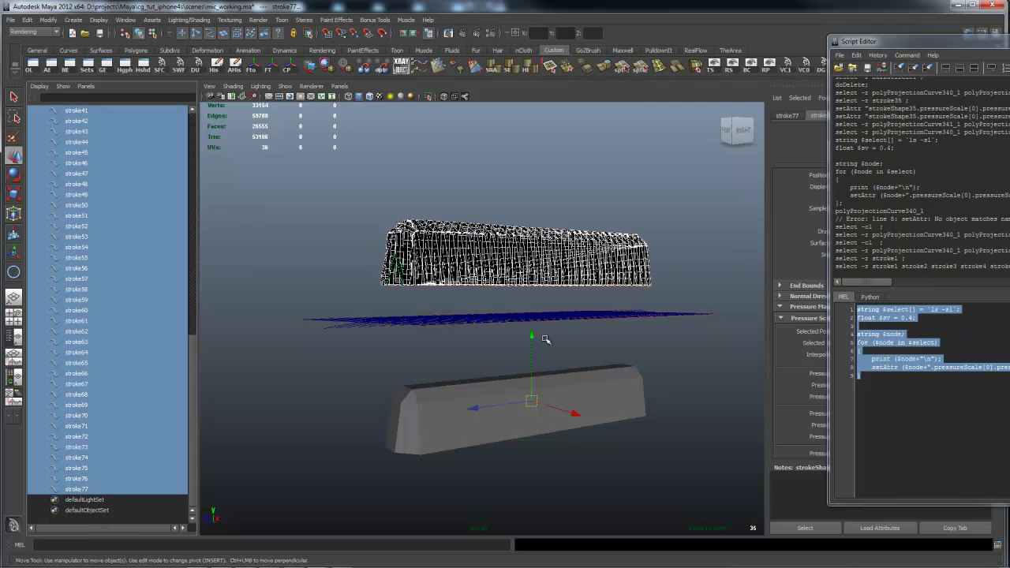
pyautogui.moveTo(530, 338); pyautogui.dragTo(533, 247)
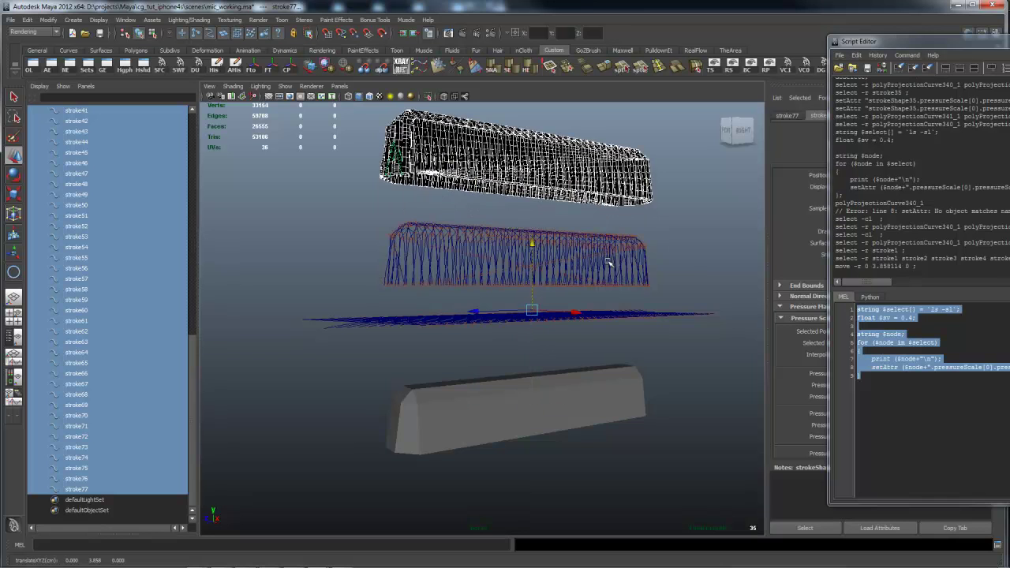
pyautogui.keyDown('alt'); pyautogui.moveTo(633, 276); pyautogui.dragTo(545, 233); pyautogui.keyUp('alt')
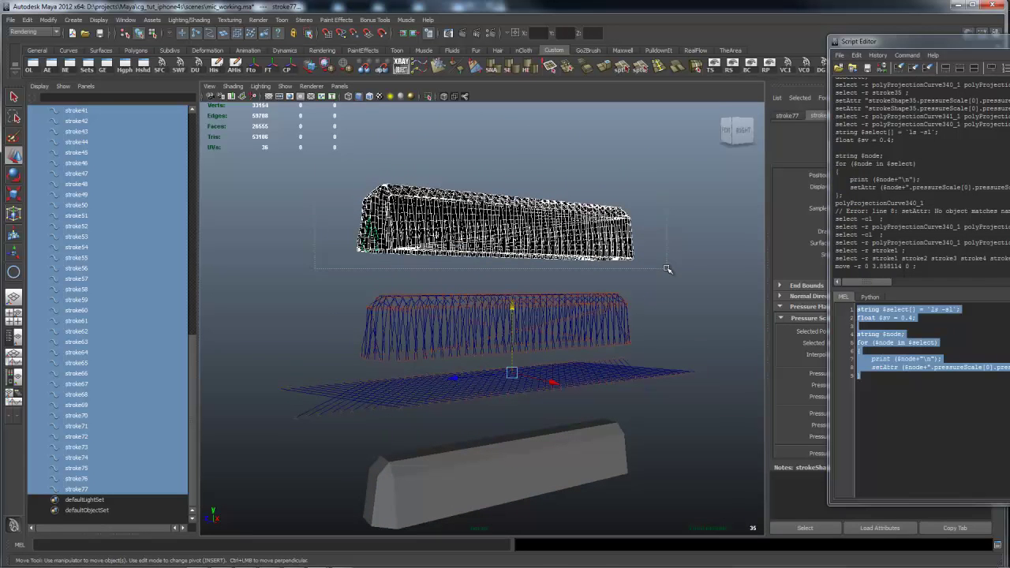
pyautogui.click(676, 300)
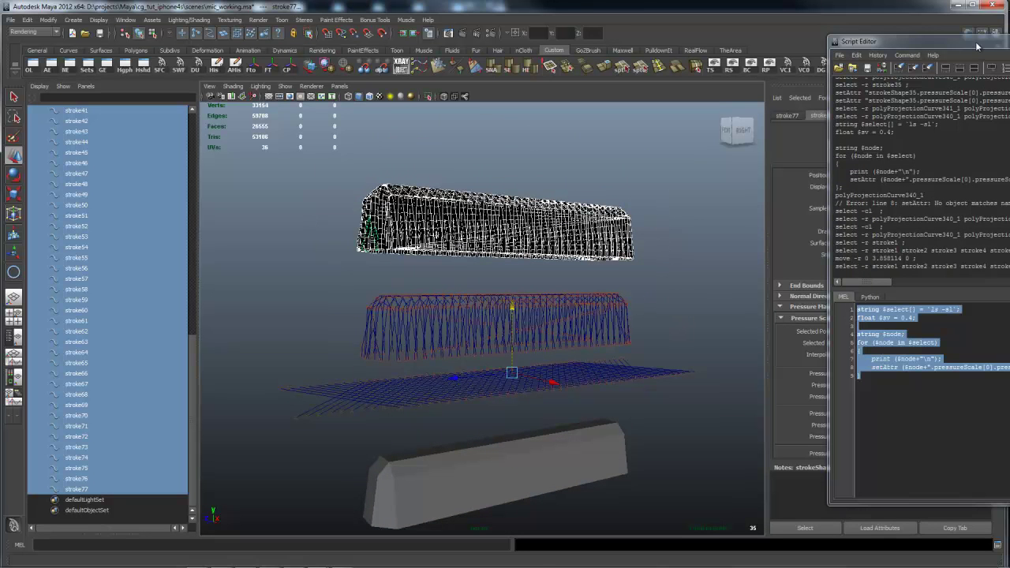
pyautogui.moveTo(979, 41); pyautogui.dragTo(731, 50)
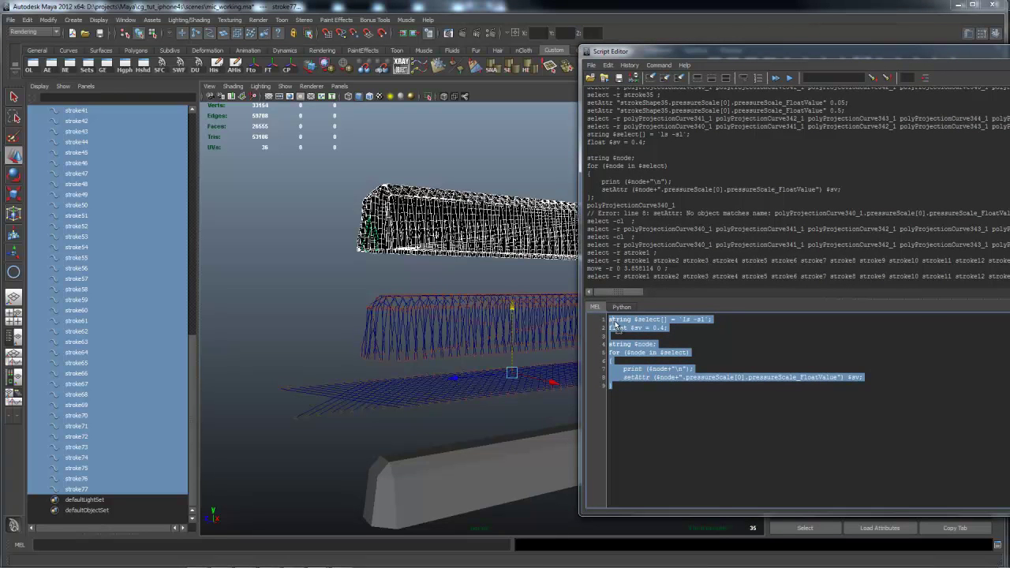
# Run the MEL loop to give stroke1–stroke77 a pressure scale value of 0.4.
pyautogui.click(667, 409)
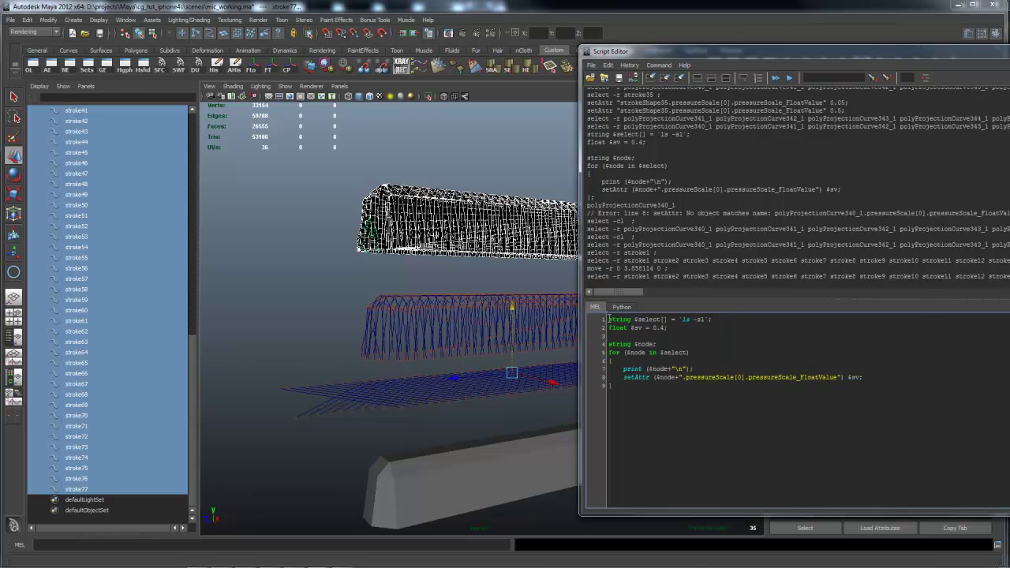
pyautogui.hotkey('ctrl', 'a')
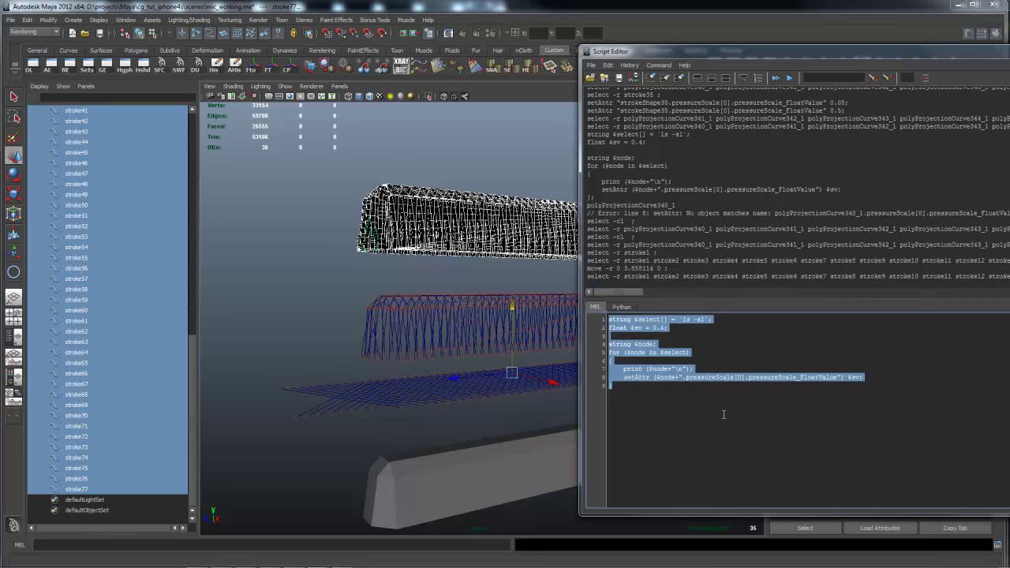
pyautogui.hotkey('ctrl', 'Return')
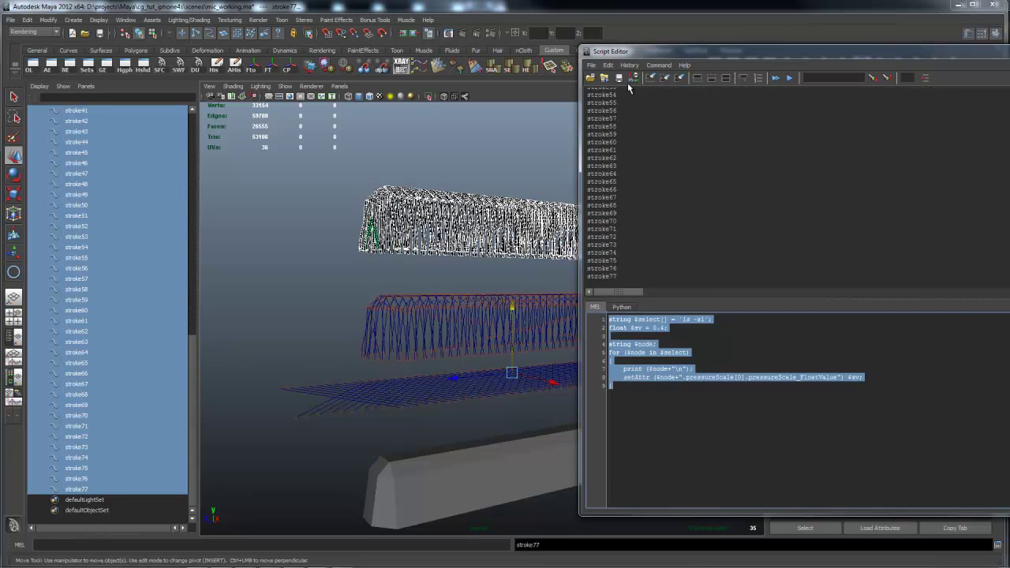
pyautogui.moveTo(643, 52); pyautogui.dragTo(922, 52)
pyautogui.click(584, 202)
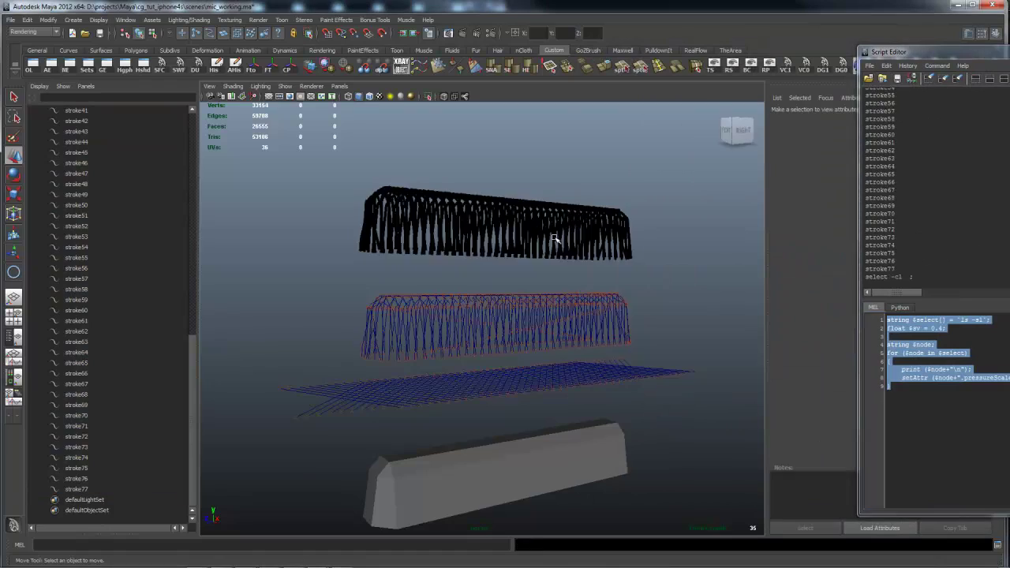
# Select stroke33 on its own and orbit to a low, close view of it.
pyautogui.keyDown('alt'); pyautogui.moveTo(552, 236); pyautogui.dragTo(573, 261); pyautogui.keyUp('alt')
pyautogui.scroll(5, 587, 280)
pyautogui.keyDown('alt'); pyautogui.moveTo(638, 334); pyautogui.dragTo(482, 318, button='right'); pyautogui.keyUp('alt')
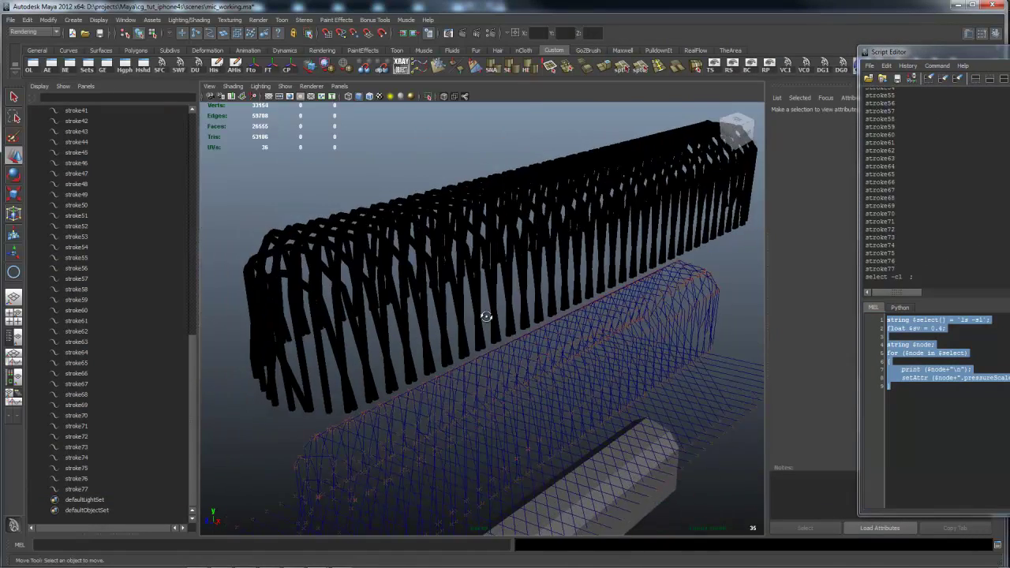
pyautogui.moveTo(482, 318)
pyautogui.keyDown('alt'); pyautogui.mouseDown()
pyautogui.moveTo(521, 318)
pyautogui.moveTo(497, 292)
pyautogui.mouseUp(); pyautogui.keyUp('alt')
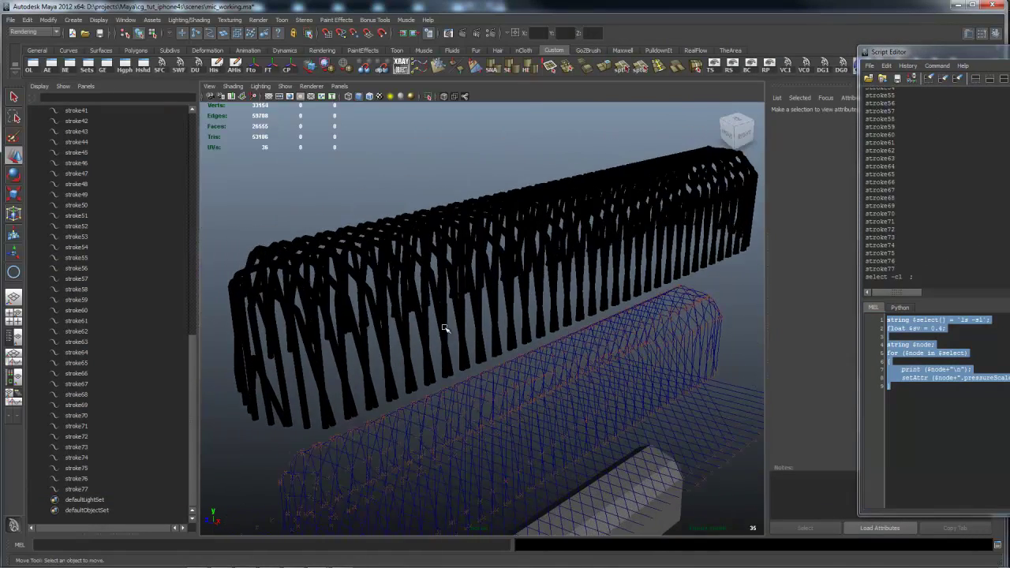
pyautogui.click(352, 377)
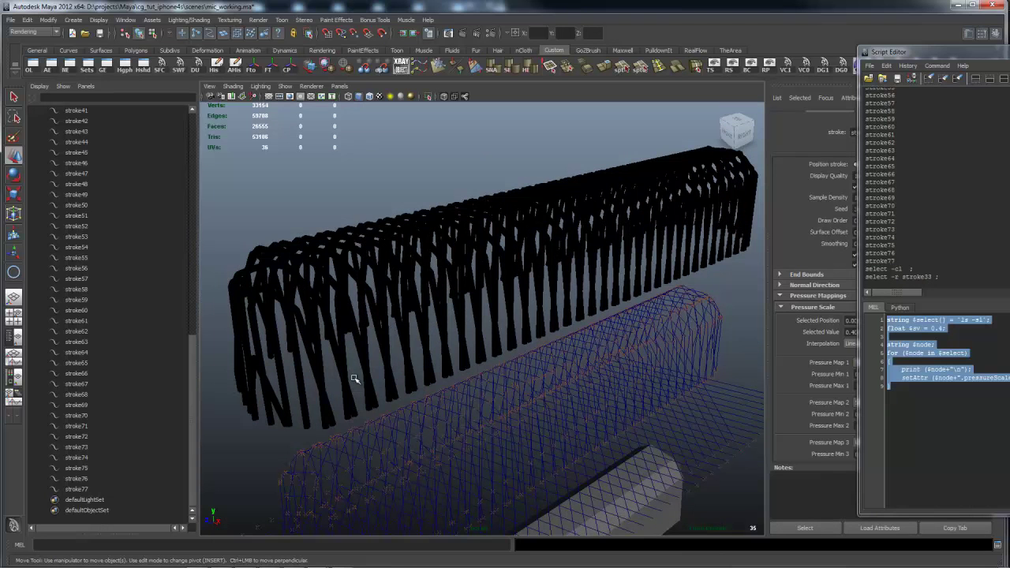
pyautogui.moveTo(304, 323)
pyautogui.keyDown('alt'); pyautogui.mouseDown()
pyautogui.moveTo(249, 313)
pyautogui.moveTo(432, 304)
pyautogui.mouseUp(); pyautogui.keyUp('alt')
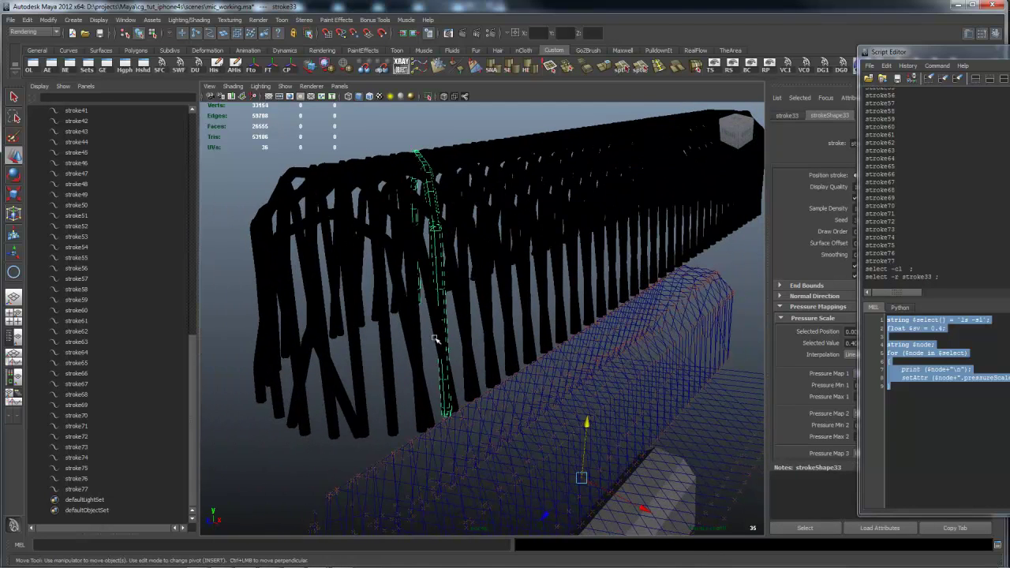
pyautogui.keyDown('alt'); pyautogui.moveTo(434, 339); pyautogui.dragTo(450, 334); pyautogui.keyUp('alt')
pyautogui.moveTo(431, 291)
pyautogui.keyDown('alt'); pyautogui.mouseDown()
pyautogui.moveTo(408, 298)
pyautogui.moveTo(461, 307)
pyautogui.mouseUp(); pyautogui.keyUp('alt')
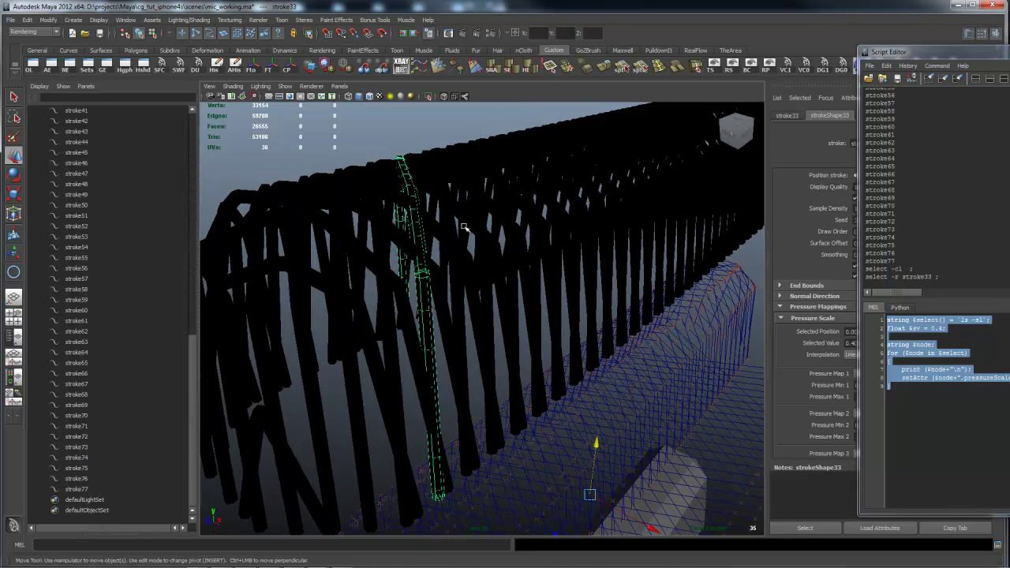
# Change strokeShape33's Sample Density from 0.338 to 0.700.
pyautogui.click(855, 147)
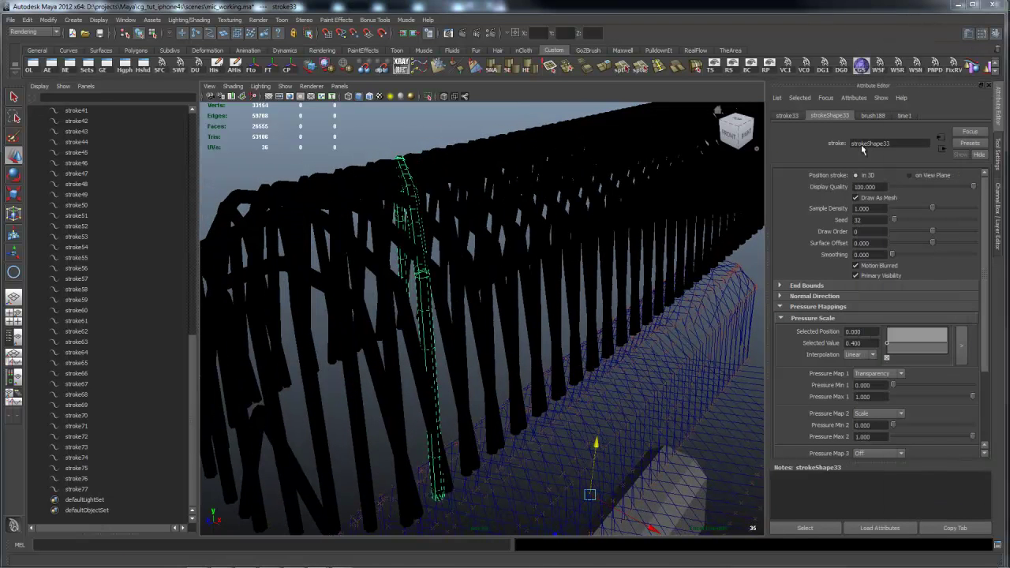
pyautogui.click(781, 318)
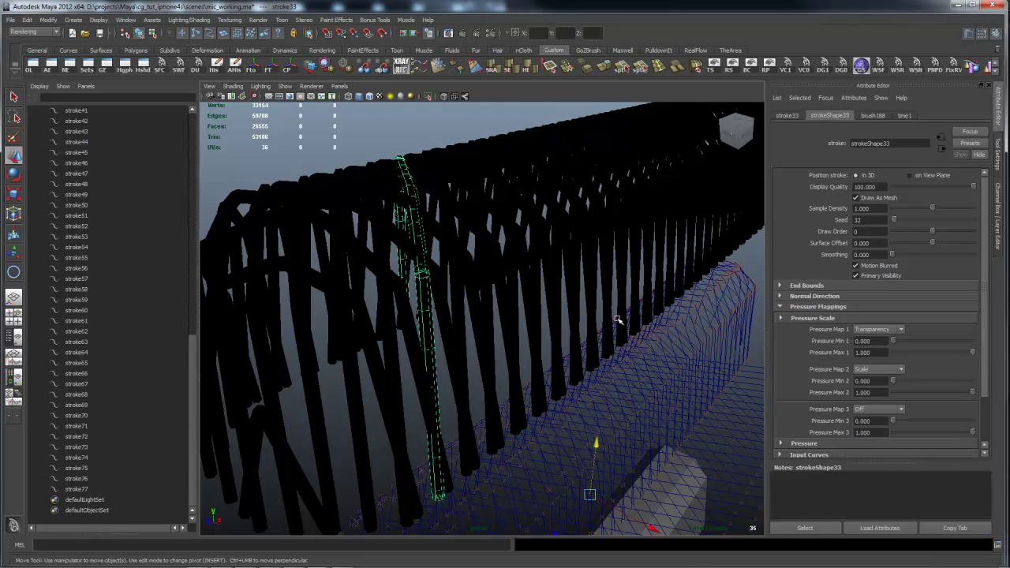
pyautogui.moveTo(713, 305)
pyautogui.keyDown('alt'); pyautogui.mouseDown()
pyautogui.moveTo(647, 294)
pyautogui.moveTo(609, 273)
pyautogui.moveTo(619, 280)
pyautogui.mouseUp(); pyautogui.keyUp('alt')
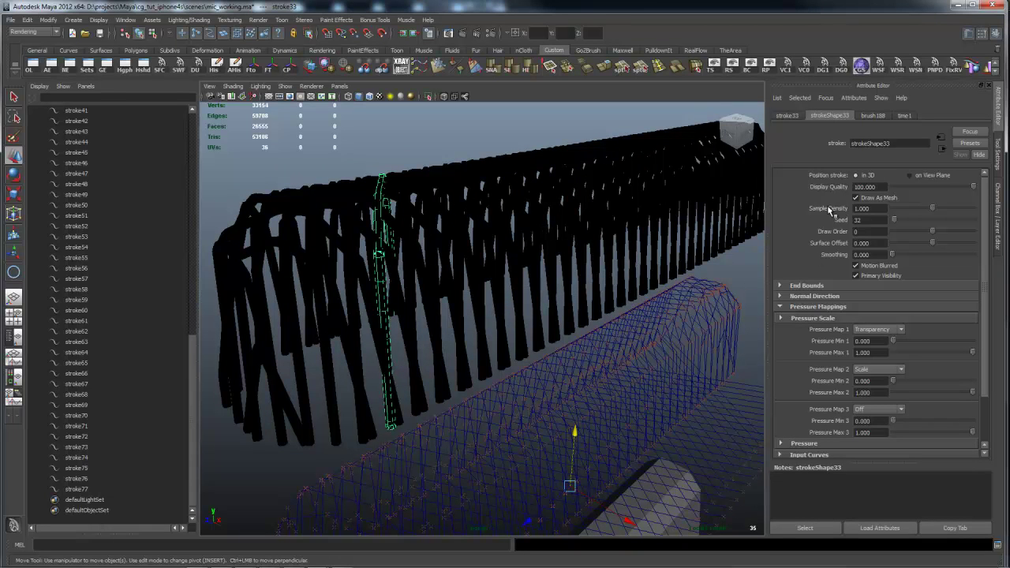
pyautogui.moveTo(933, 210); pyautogui.dragTo(892, 208)
pyautogui.moveTo(691, 274)
pyautogui.keyDown('alt'); pyautogui.mouseDown(button='right')
pyautogui.moveTo(598, 289)
pyautogui.moveTo(710, 297)
pyautogui.mouseUp(button='right'); pyautogui.keyUp('alt')
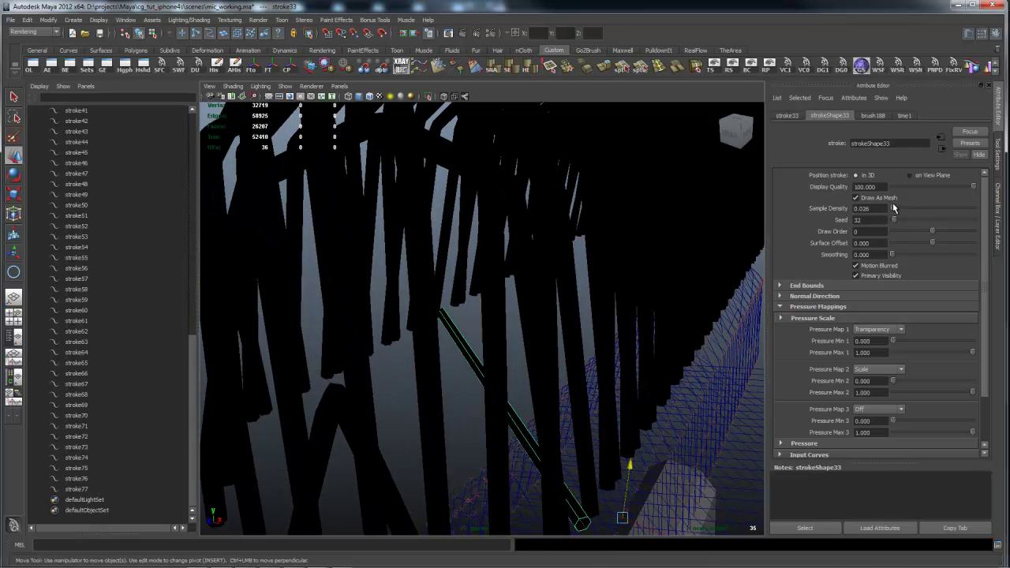
pyautogui.moveTo(894, 208)
pyautogui.mouseDown()
pyautogui.moveTo(919, 213)
pyautogui.moveTo(836, 210)
pyautogui.mouseUp()
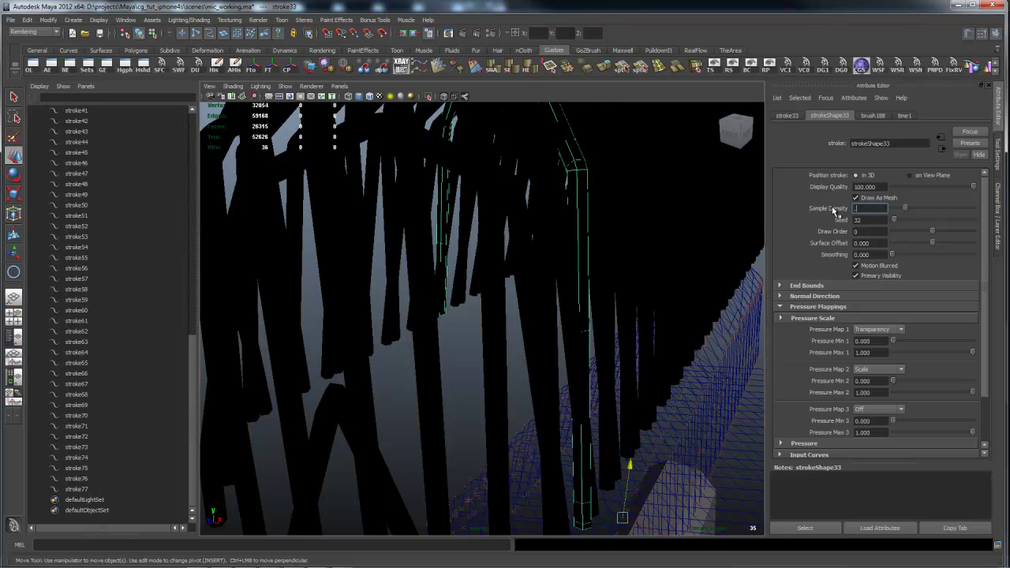
pyautogui.press('Return')
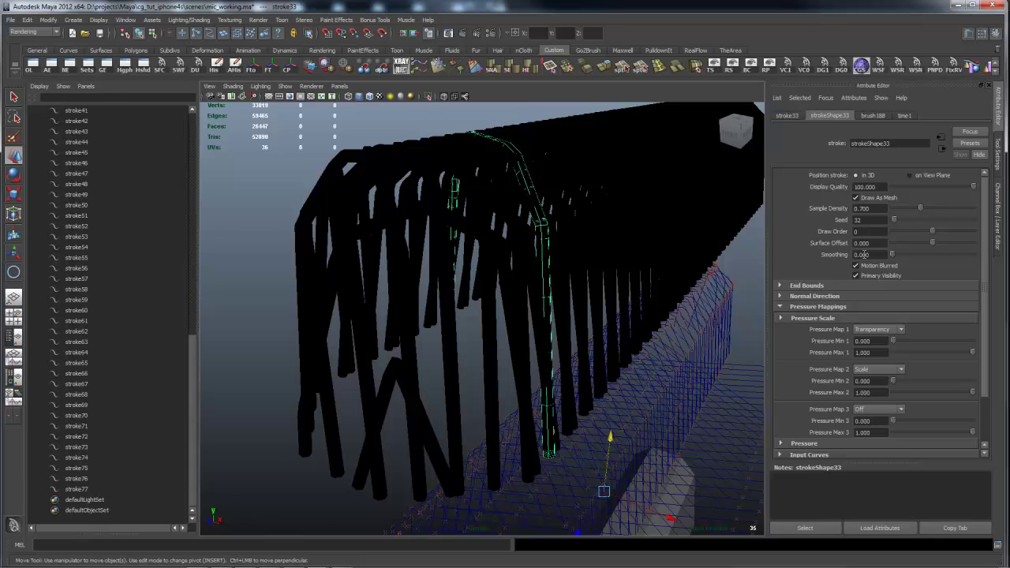
# Set strokeShape33's Smoothing to 3.000 and check the softer curve in the viewport.
pyautogui.moveTo(892, 257)
pyautogui.mouseDown()
pyautogui.moveTo(925, 262)
pyautogui.moveTo(903, 259)
pyautogui.moveTo(916, 262)
pyautogui.mouseUp()
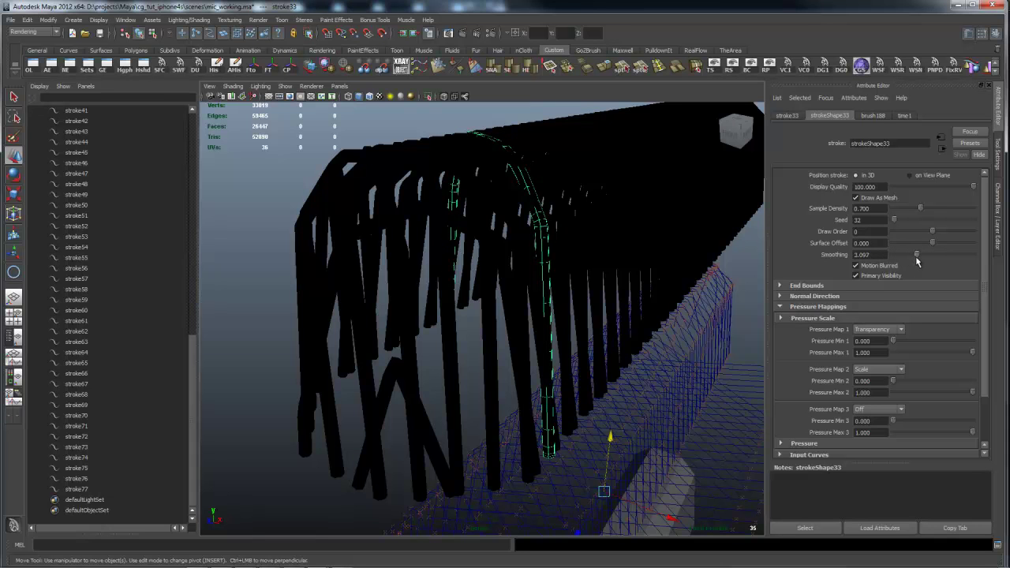
pyautogui.keyDown('alt'); pyautogui.moveTo(589, 259); pyautogui.dragTo(582, 264); pyautogui.keyUp('alt')
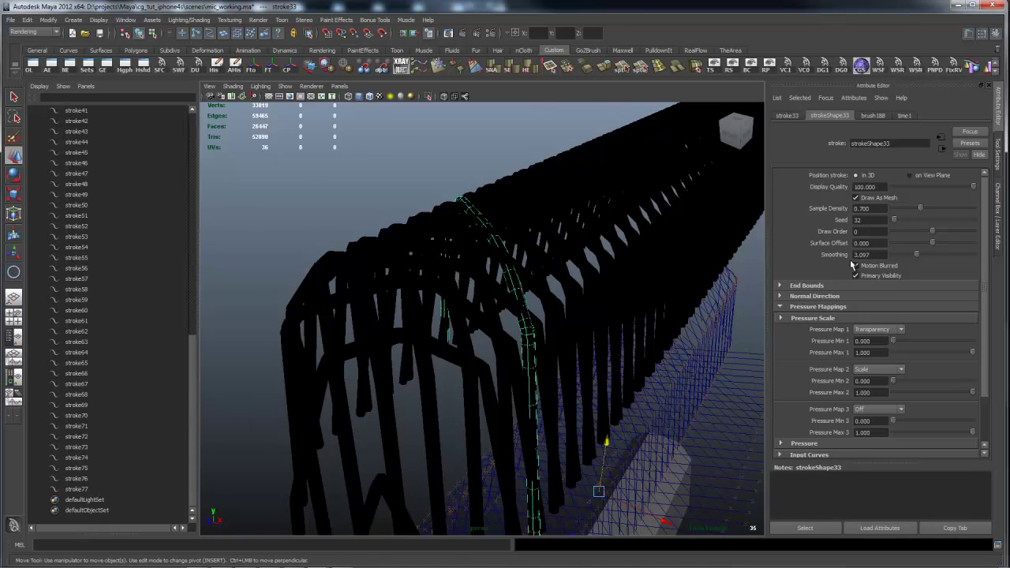
pyautogui.moveTo(875, 253); pyautogui.dragTo(846, 254)
pyautogui.moveTo(582, 293)
pyautogui.keyDown('alt'); pyautogui.mouseDown()
pyautogui.moveTo(606, 270)
pyautogui.moveTo(572, 247)
pyautogui.mouseUp(); pyautogui.keyUp('alt')
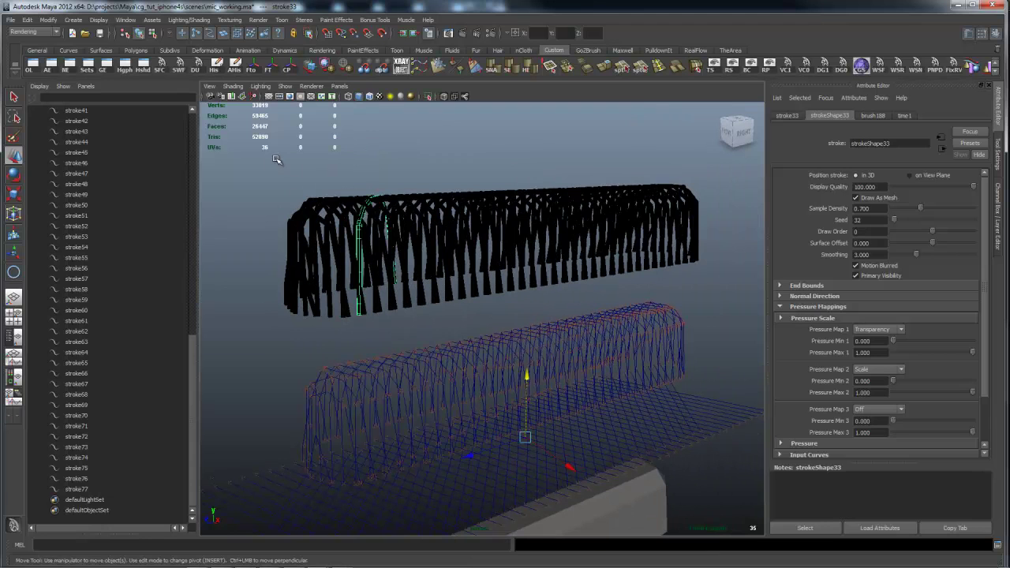
# Select strokes 41–76 and tumble to an angled view showing both stroke meshes larger.
pyautogui.moveTo(293, 225); pyautogui.dragTo(719, 235)
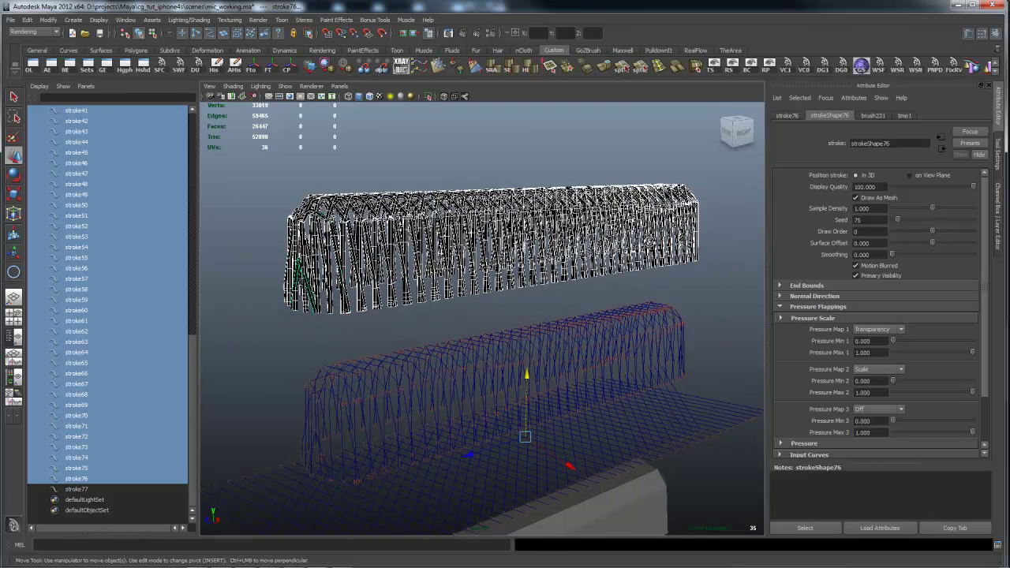
pyautogui.moveTo(201, 155)
pyautogui.mouseDown()
pyautogui.moveTo(419, 186)
pyautogui.moveTo(435, 197)
pyautogui.moveTo(136, 182)
pyautogui.moveTo(126, 170)
pyautogui.mouseUp()
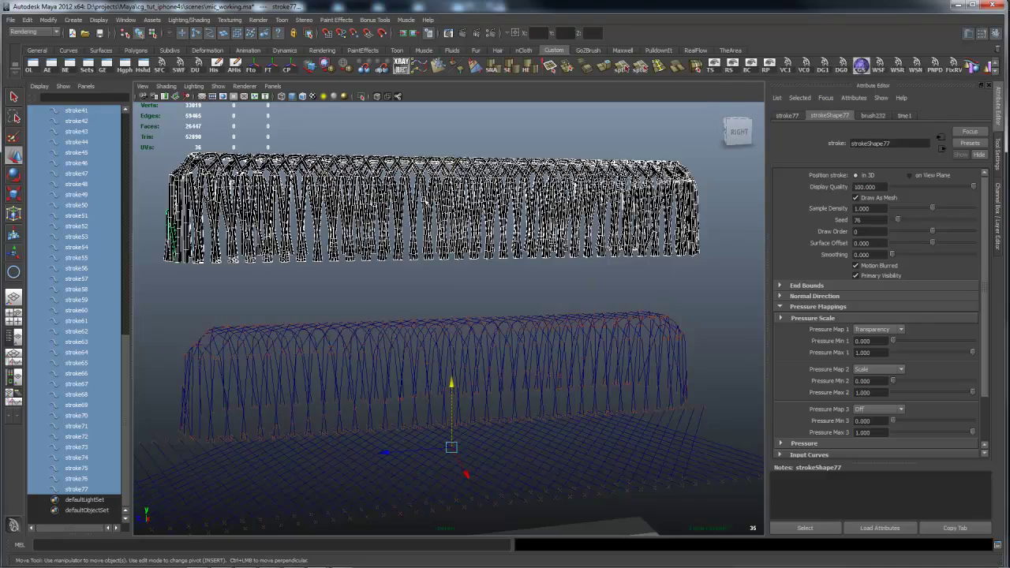
pyautogui.keyDown('alt'); pyautogui.moveTo(427, 202); pyautogui.dragTo(350, 294); pyautogui.keyUp('alt')
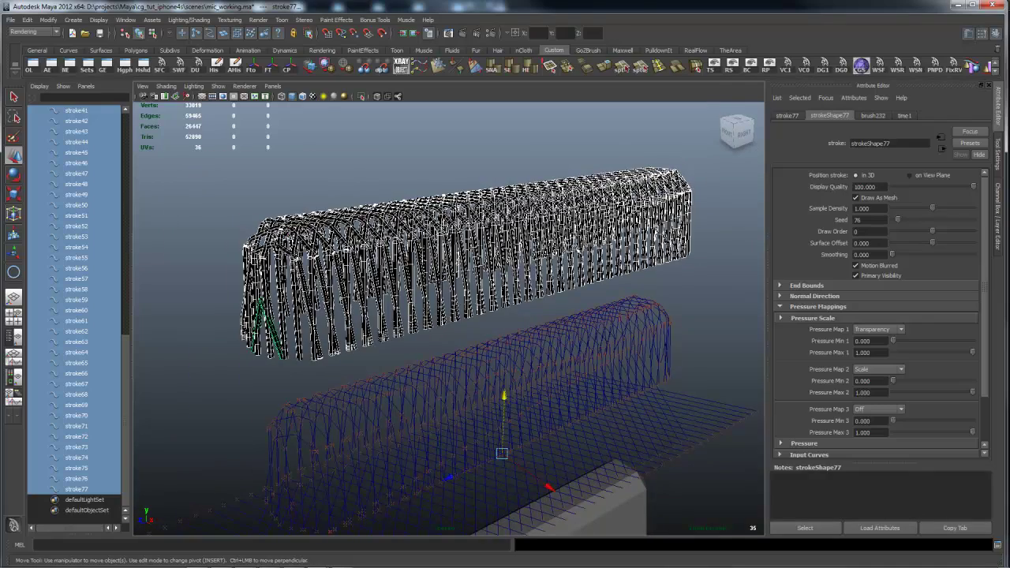
pyautogui.moveTo(578, 250)
pyautogui.keyDown('alt'); pyautogui.mouseDown()
pyautogui.moveTo(444, 296)
pyautogui.moveTo(296, 322)
pyautogui.mouseUp(); pyautogui.keyUp('alt')
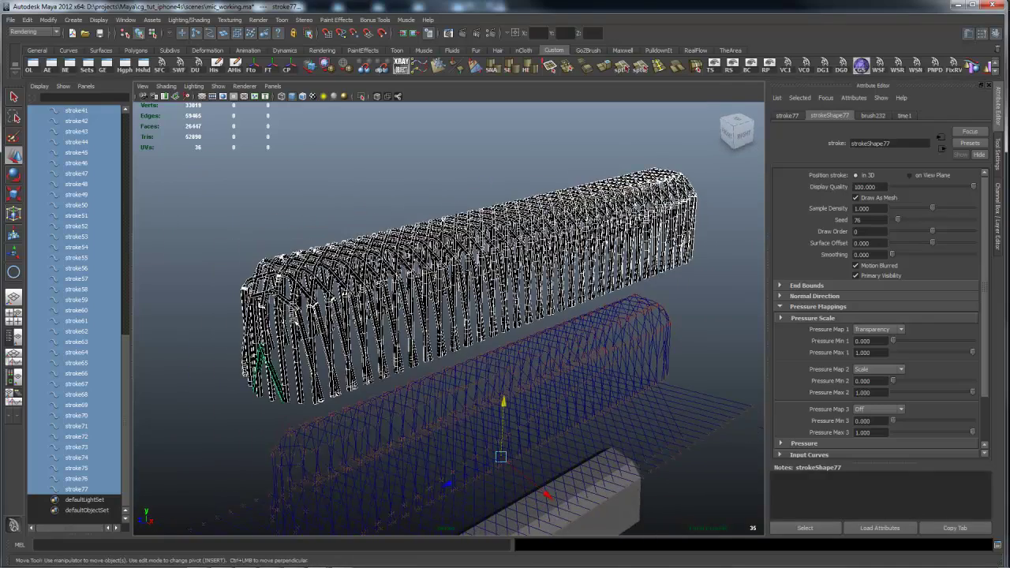
# Open the Attribute Spread Sheet from Window > General Editors for the selected stroke shapes.
pyautogui.click(123, 20)
pyautogui.moveTo(150, 35)
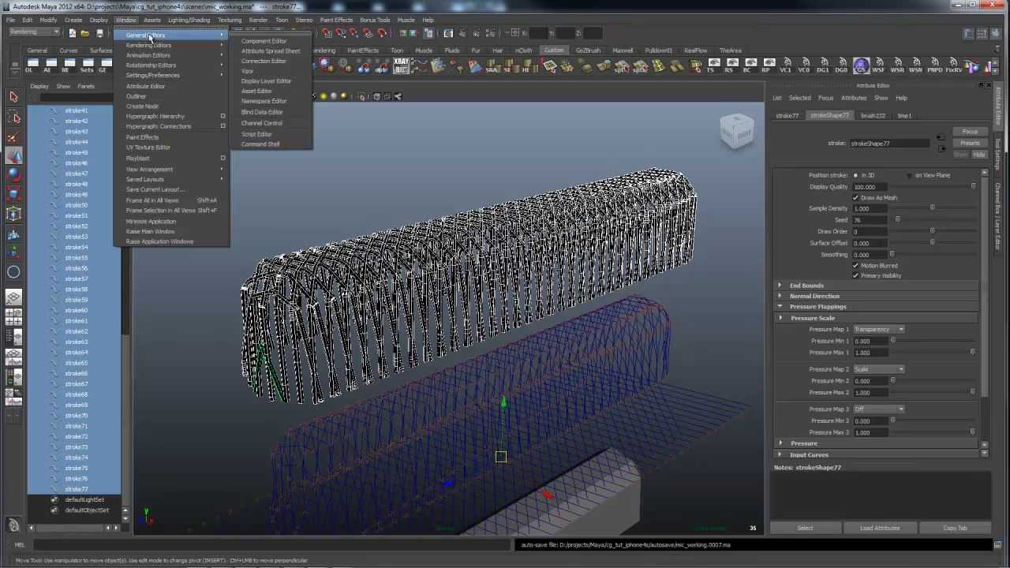
pyautogui.click(268, 54)
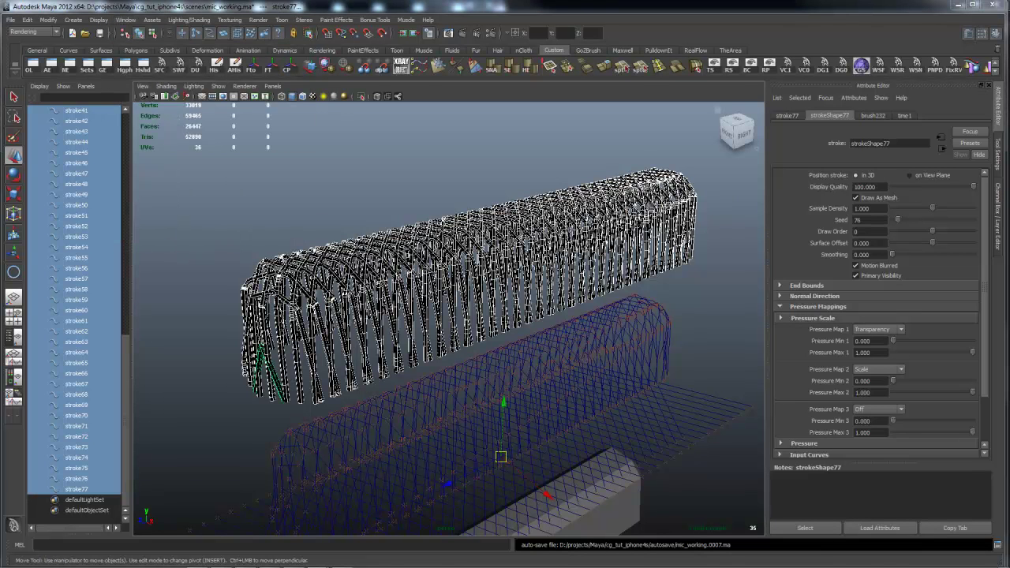
# Select the stroke shape rows and give all of them a Sample Density of 0.7.
pyautogui.moveTo(660, 120); pyautogui.dragTo(472, 122)
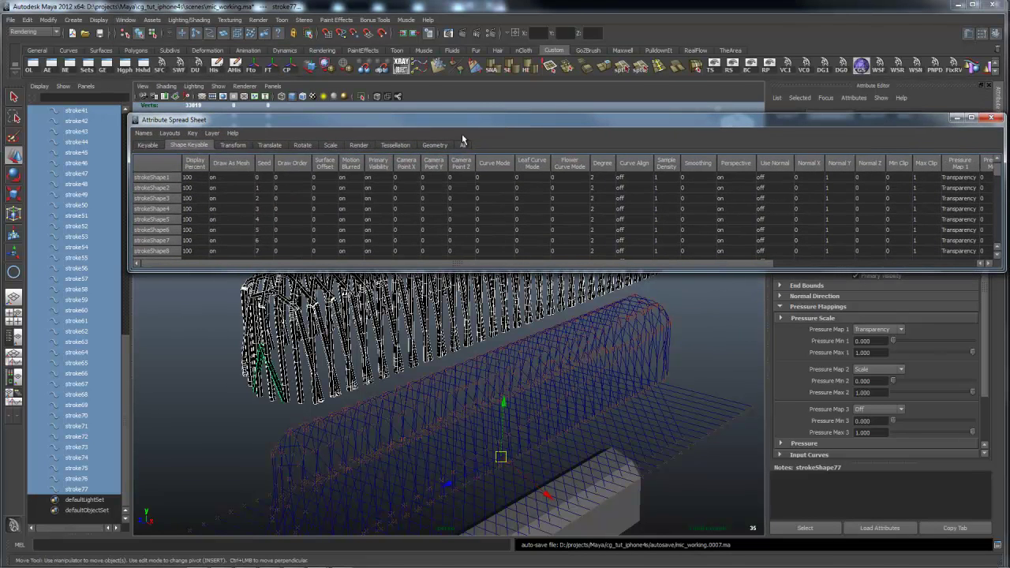
pyautogui.click(153, 188)
pyautogui.click(156, 198)
pyautogui.click(160, 208)
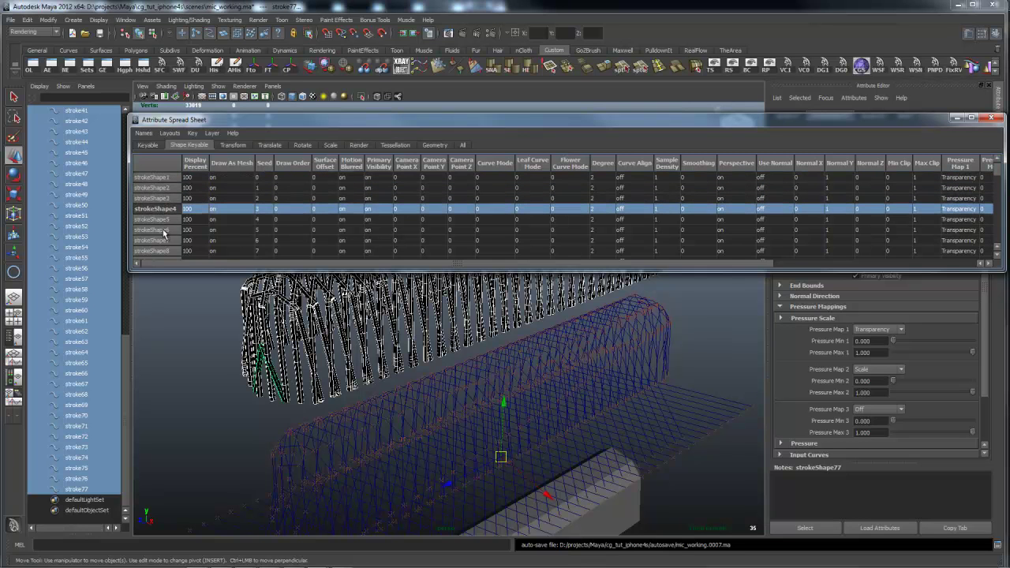
pyautogui.click(162, 219)
pyautogui.click(162, 230)
pyautogui.click(164, 178)
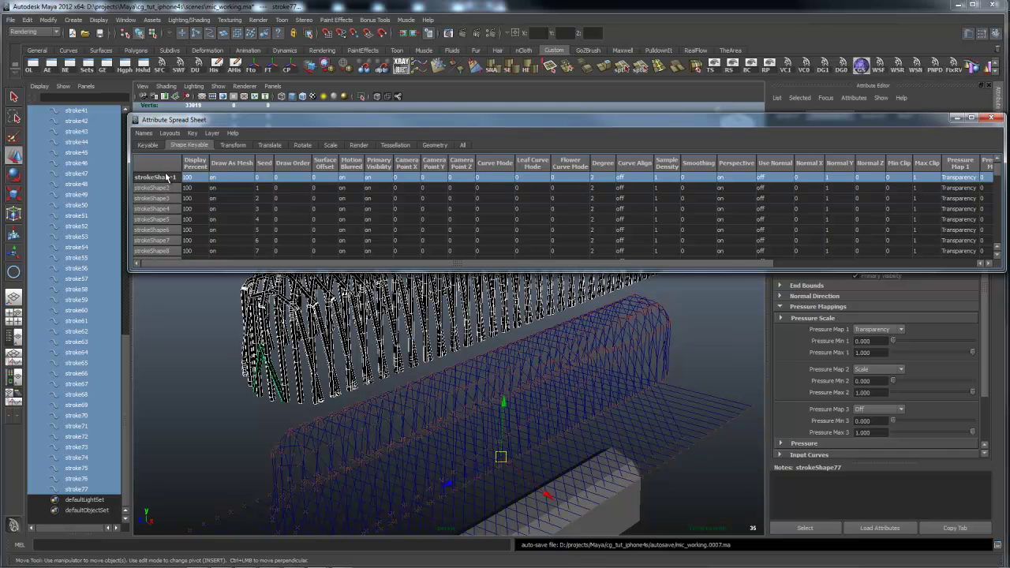
pyautogui.moveTo(462, 120); pyautogui.dragTo(419, 94)
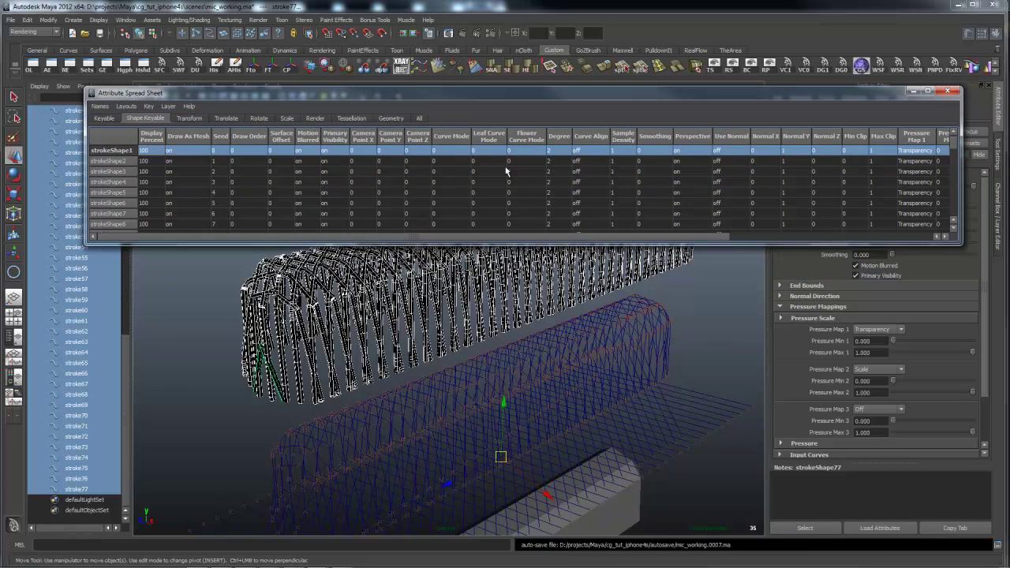
pyautogui.click(625, 138)
pyautogui.moveTo(667, 96); pyautogui.dragTo(683, 131)
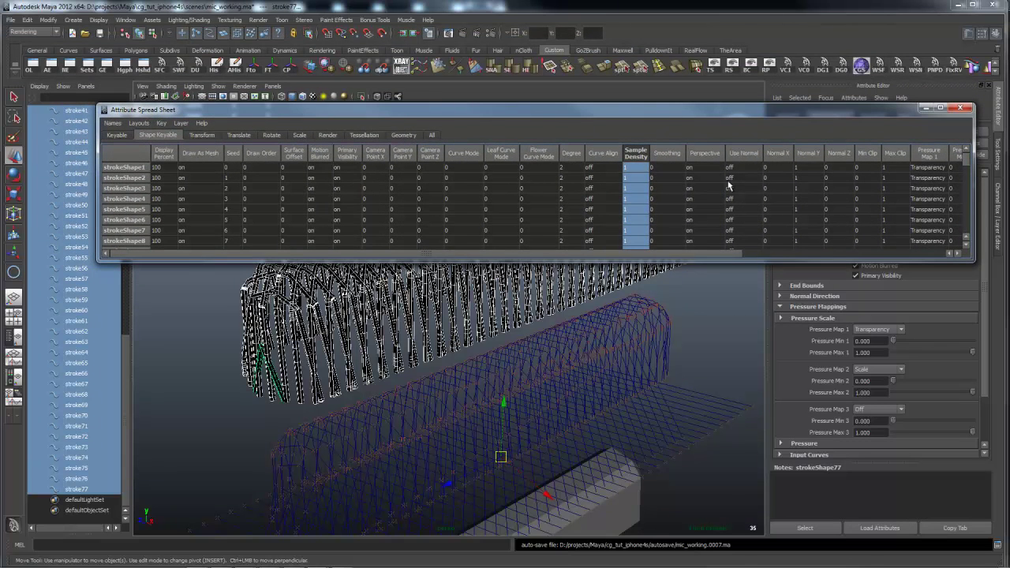
pyautogui.press('BackSpace')
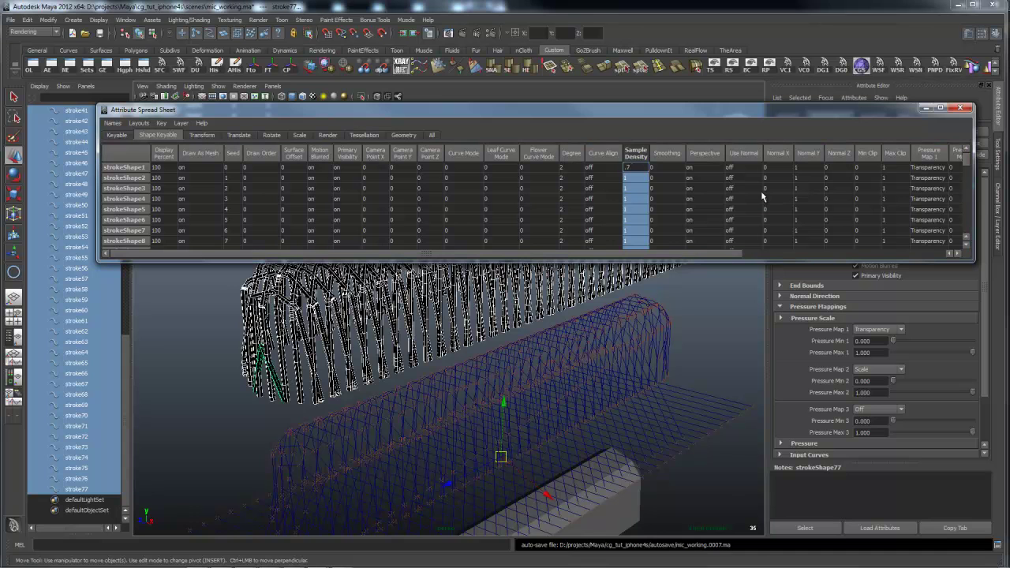
pyautogui.press('Return')
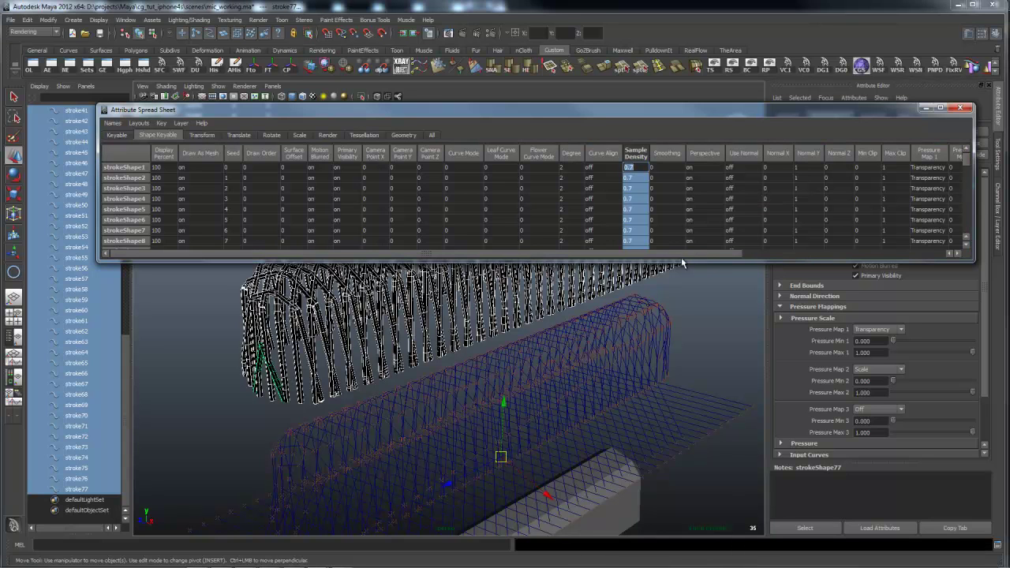
# Set Smoothing to 3 for every stroke shape.
pyautogui.moveTo(739, 104); pyautogui.dragTo(724, 105)
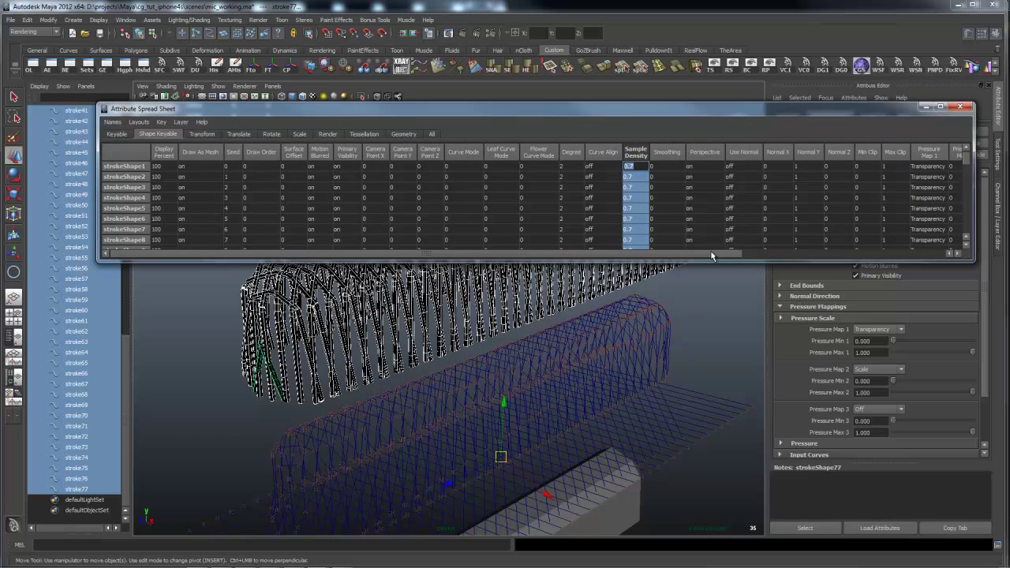
pyautogui.moveTo(711, 255)
pyautogui.mouseDown()
pyautogui.moveTo(887, 248)
pyautogui.moveTo(612, 252)
pyautogui.mouseUp()
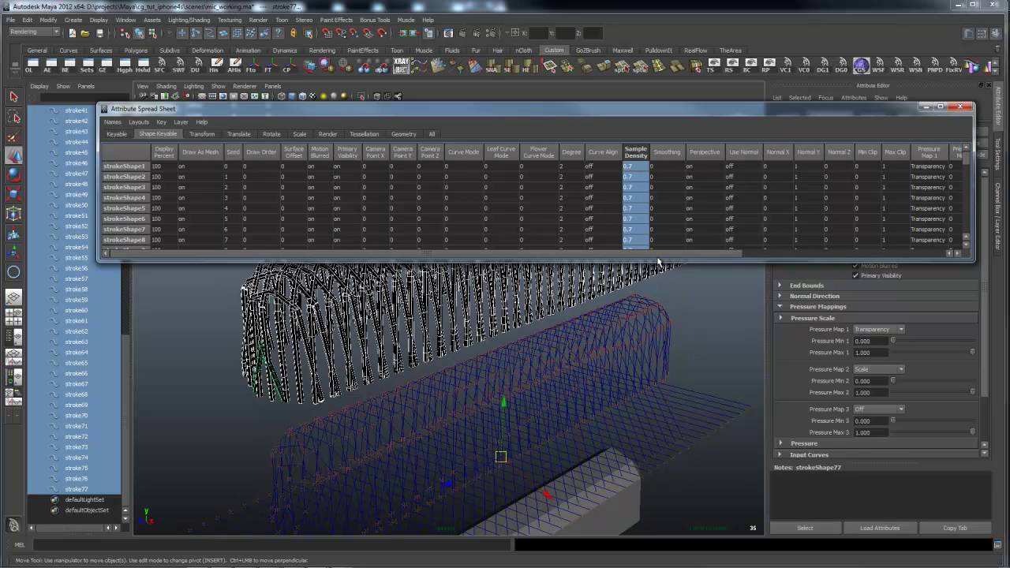
pyautogui.click(665, 155)
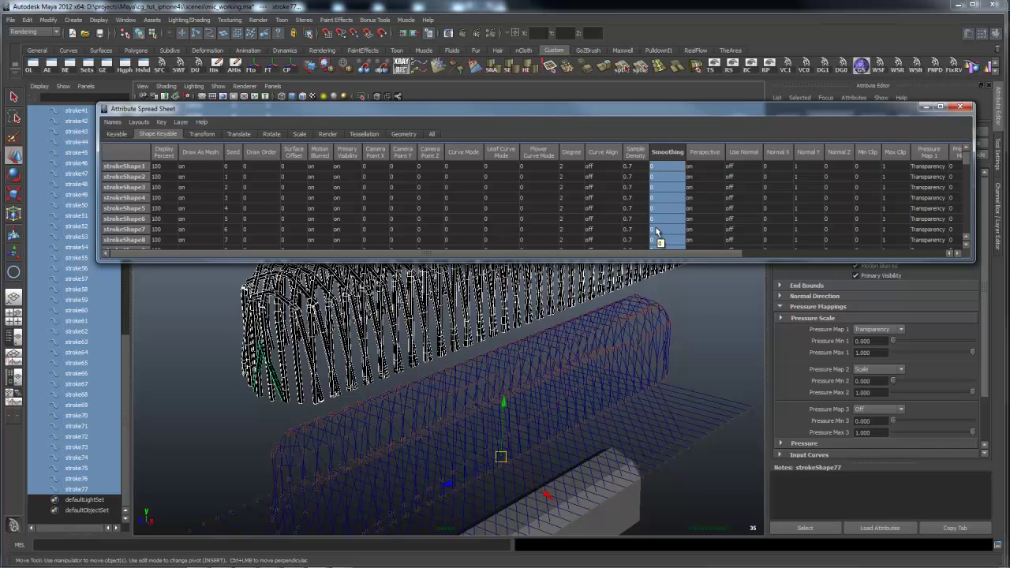
pyautogui.write('3')
pyautogui.press('Return')
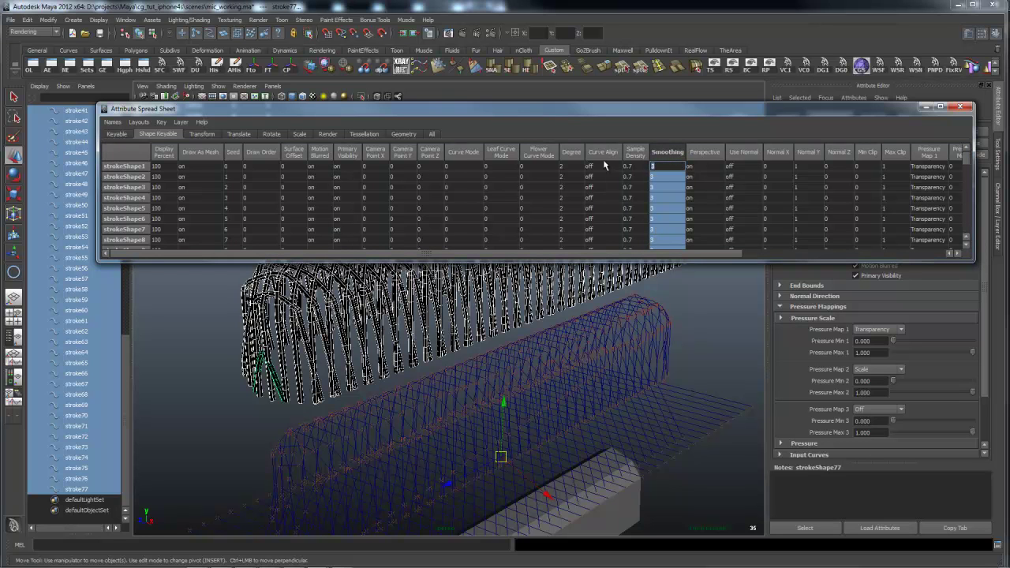
# Close the spreadsheet, box-select all the stroke curves and group them with Ctrl+G.
pyautogui.click(960, 105)
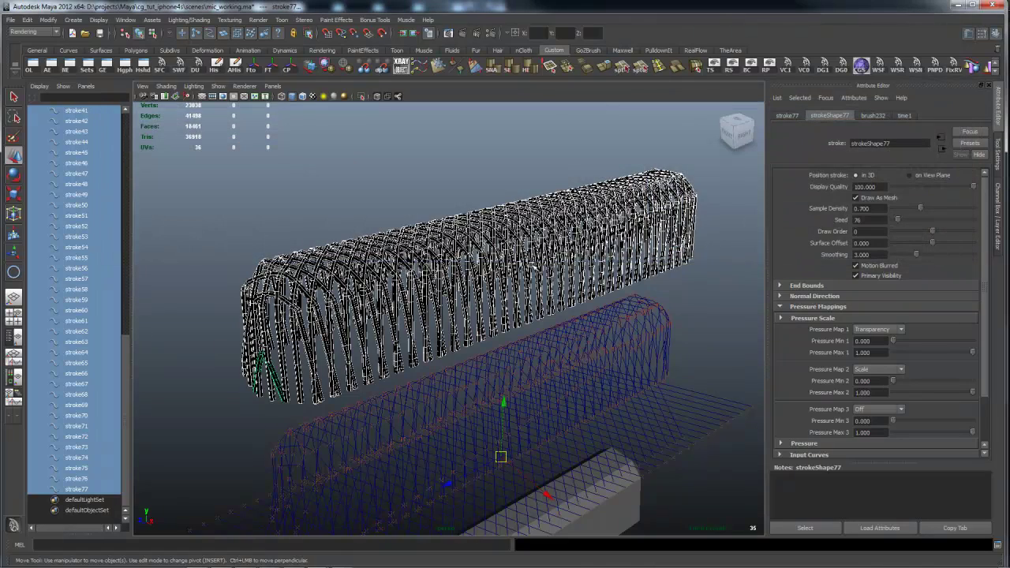
pyautogui.click(419, 193)
pyautogui.keyDown('alt'); pyautogui.moveTo(391, 272); pyautogui.dragTo(395, 269); pyautogui.keyUp('alt')
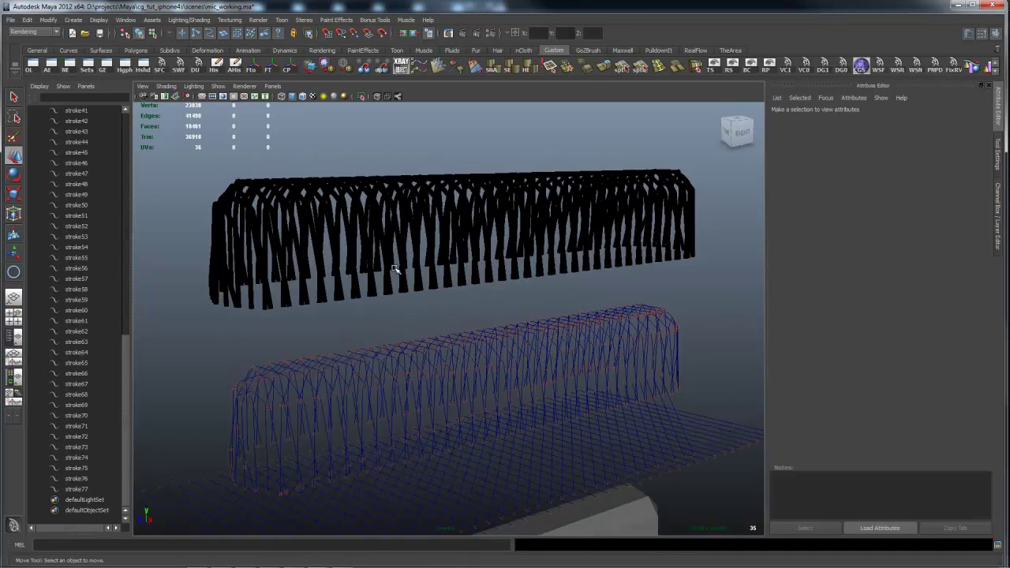
pyautogui.moveTo(616, 268)
pyautogui.keyDown('alt'); pyautogui.mouseDown(button='right')
pyautogui.moveTo(517, 232)
pyautogui.moveTo(334, 214)
pyautogui.mouseUp(button='right'); pyautogui.keyUp('alt')
pyautogui.moveTo(308, 211)
pyautogui.mouseDown()
pyautogui.moveTo(645, 273)
pyautogui.moveTo(649, 287)
pyautogui.moveTo(294, 156)
pyautogui.mouseUp()
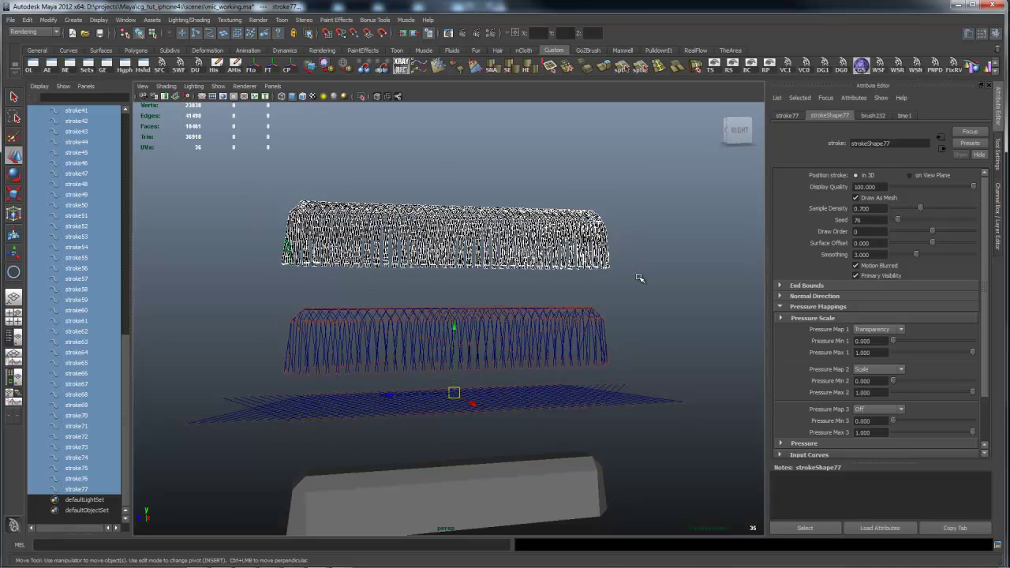
pyautogui.hotkey('ctrl', 'g')
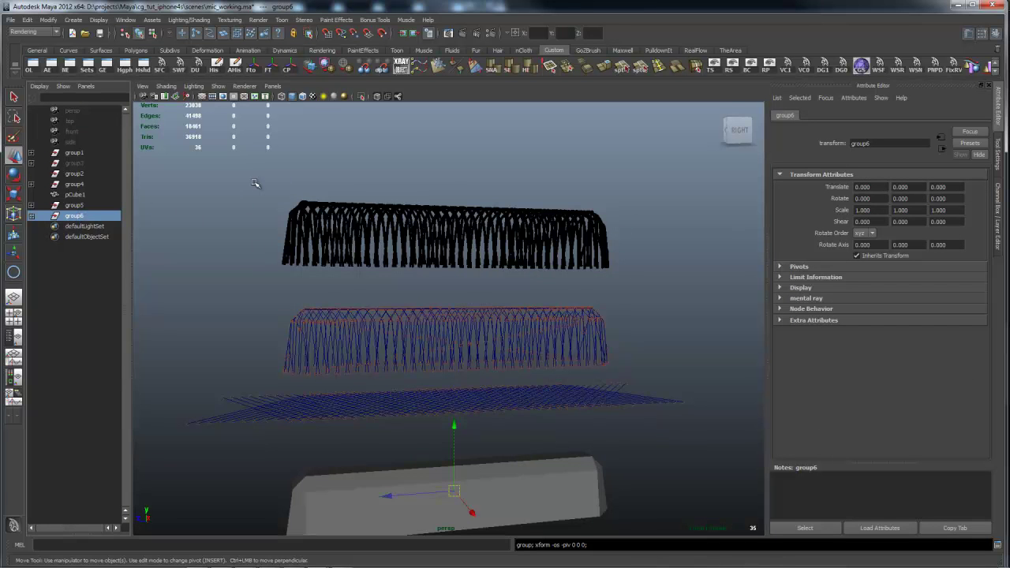
# Select group6 and box-select the top strokes from a side-on view.
pyautogui.moveTo(255, 183)
pyautogui.keyDown('alt'); pyautogui.mouseDown()
pyautogui.moveTo(327, 178)
pyautogui.moveTo(243, 206)
pyautogui.moveTo(376, 205)
pyautogui.moveTo(368, 203)
pyautogui.moveTo(517, 263)
pyautogui.moveTo(641, 282)
pyautogui.mouseUp(); pyautogui.keyUp('alt')
pyautogui.click(74, 216)
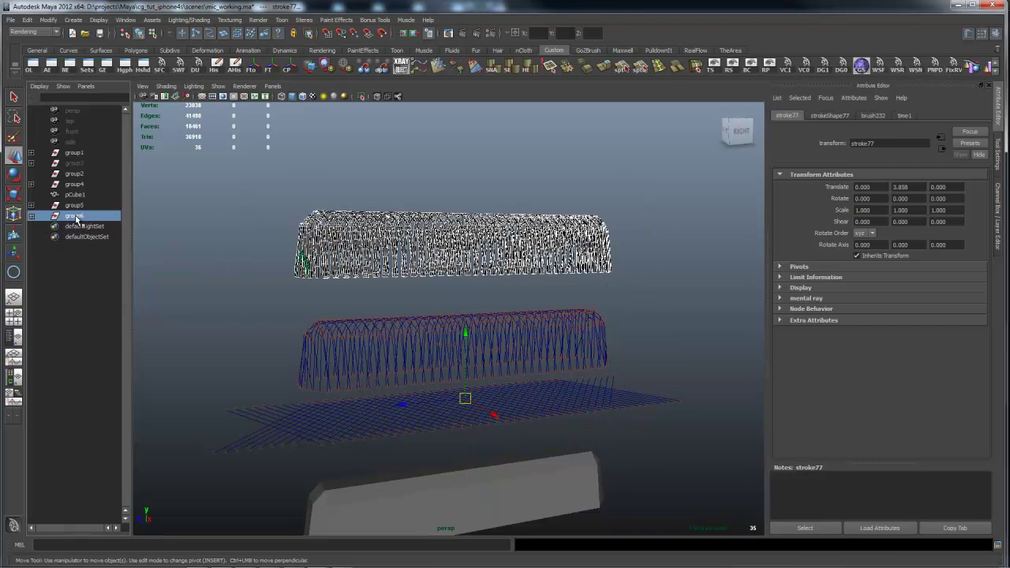
pyautogui.keyDown('alt'); pyautogui.moveTo(338, 323); pyautogui.dragTo(423, 271); pyautogui.keyUp('alt')
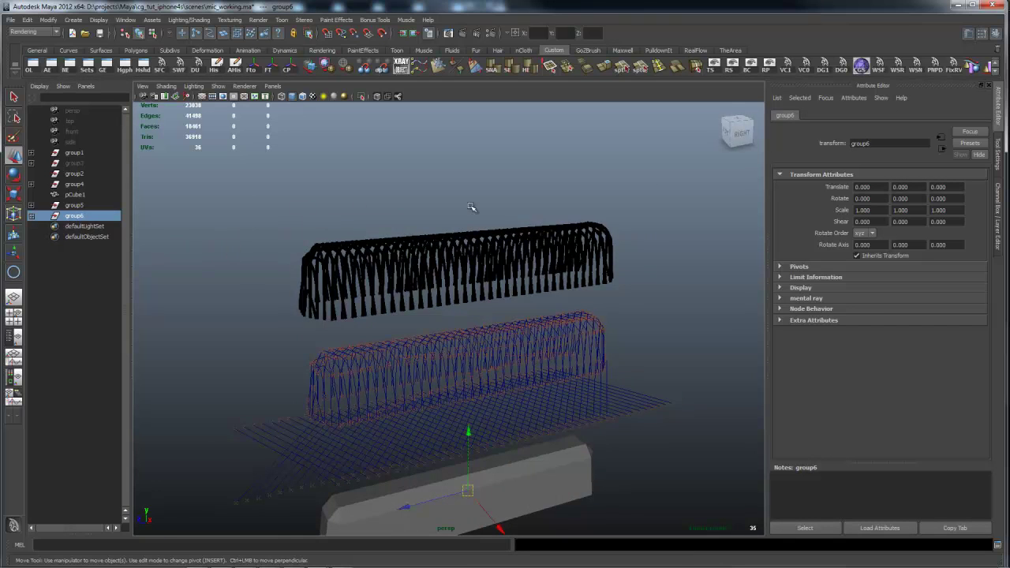
pyautogui.keyDown('alt'); pyautogui.moveTo(474, 210); pyautogui.dragTo(481, 190); pyautogui.keyUp('alt')
pyautogui.moveTo(261, 173)
pyautogui.mouseDown()
pyautogui.moveTo(656, 262)
pyautogui.moveTo(634, 277)
pyautogui.mouseUp()
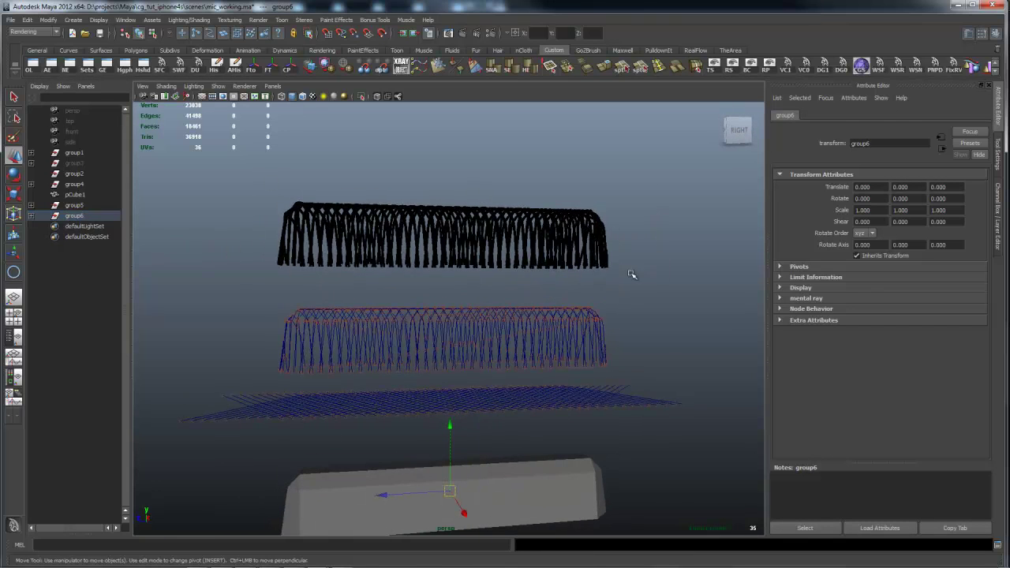
pyautogui.moveTo(419, 251)
pyautogui.keyDown('alt'); pyautogui.mouseDown()
pyautogui.moveTo(338, 289)
pyautogui.moveTo(522, 282)
pyautogui.moveTo(477, 302)
pyautogui.mouseUp(); pyautogui.keyUp('alt')
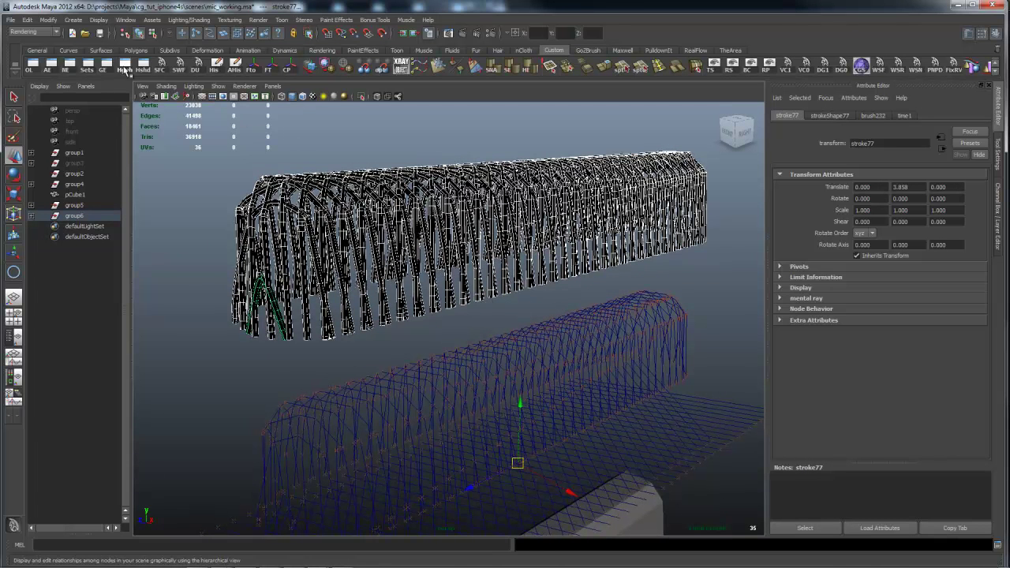
# Convert the paint effects strokes to polygons via the hotbox Modify > Convert menu.
pyautogui.press('space')
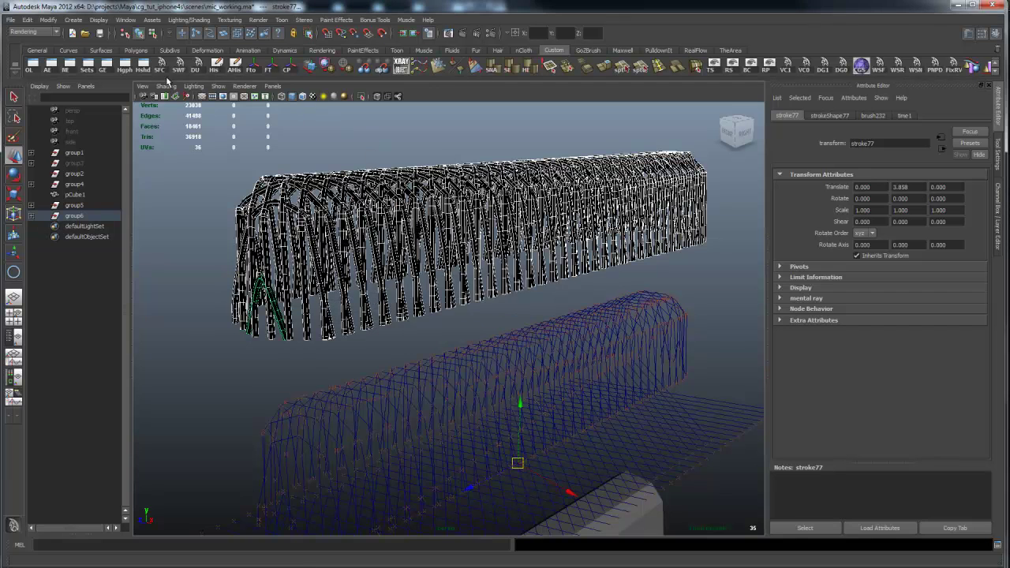
pyautogui.press('space')
pyautogui.click(379, 175)
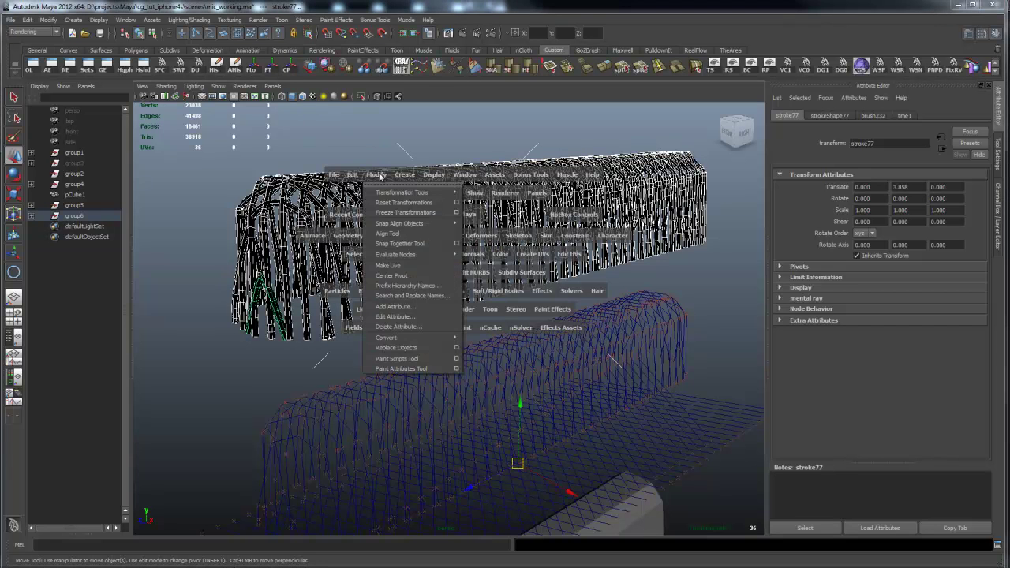
pyautogui.moveTo(389, 341)
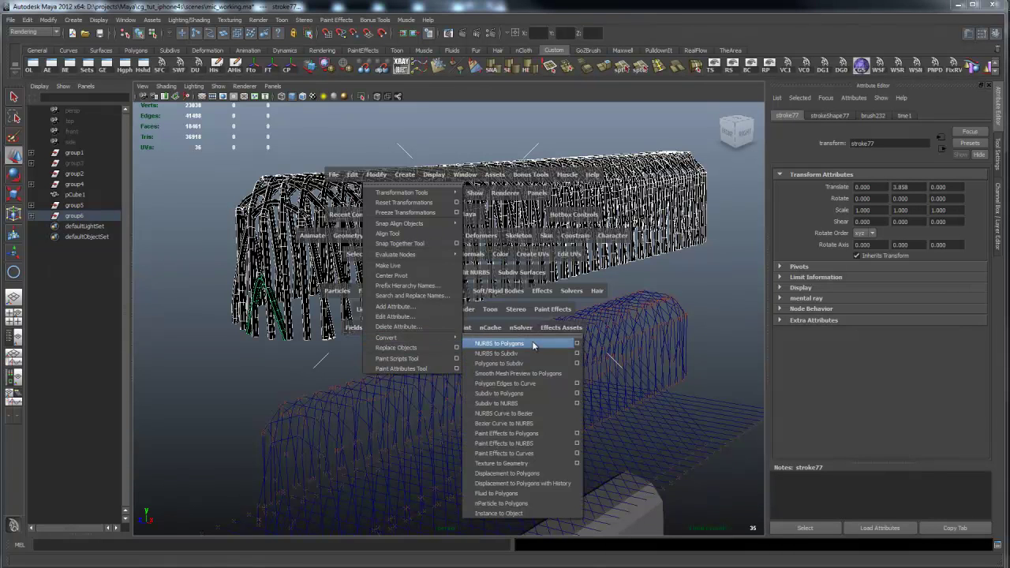
pyautogui.click(513, 435)
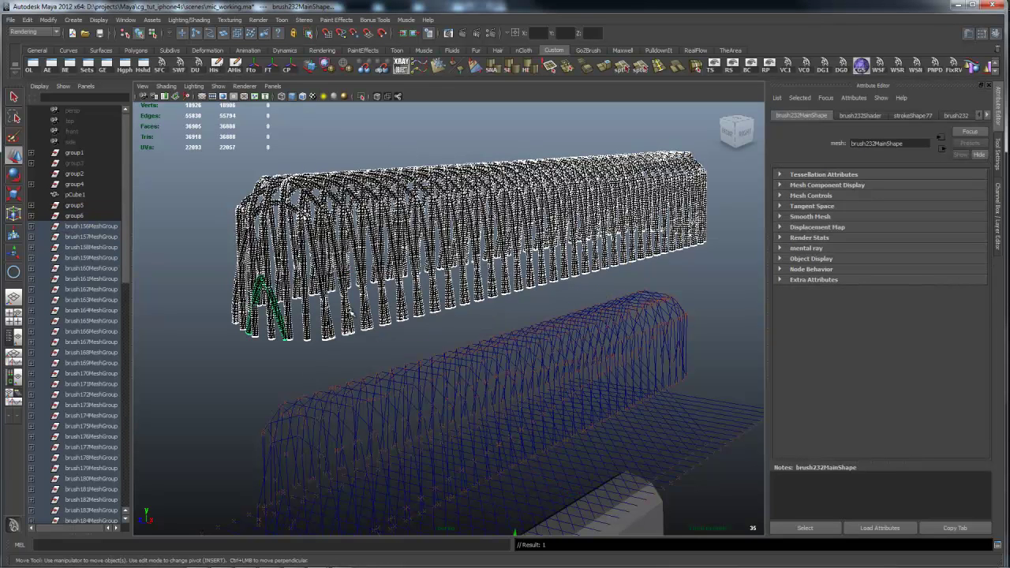
# Group the selected brush meshes into group7 and delete its construction history.
pyautogui.click(350, 368)
pyautogui.click(352, 313)
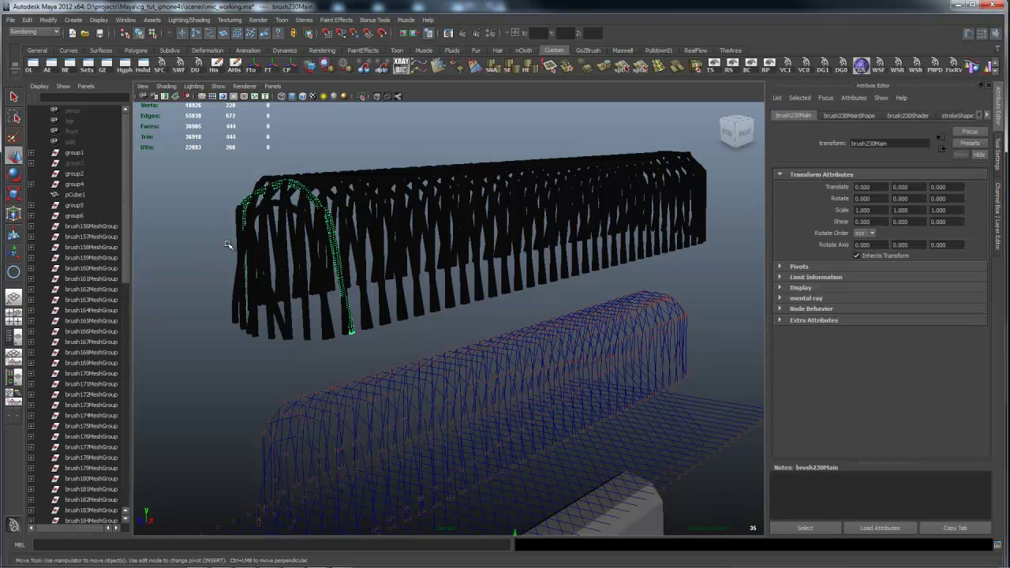
pyautogui.moveTo(506, 276)
pyautogui.keyDown('alt'); pyautogui.mouseDown()
pyautogui.moveTo(548, 241)
pyautogui.moveTo(304, 174)
pyautogui.moveTo(675, 279)
pyautogui.mouseUp(); pyautogui.keyUp('alt')
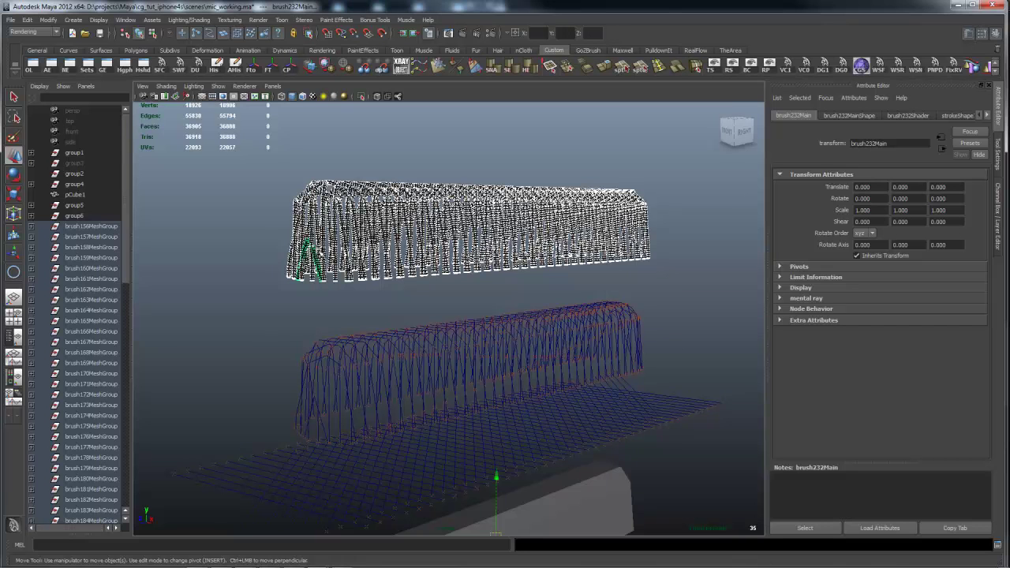
pyautogui.hotkey('ctrl', 'g')
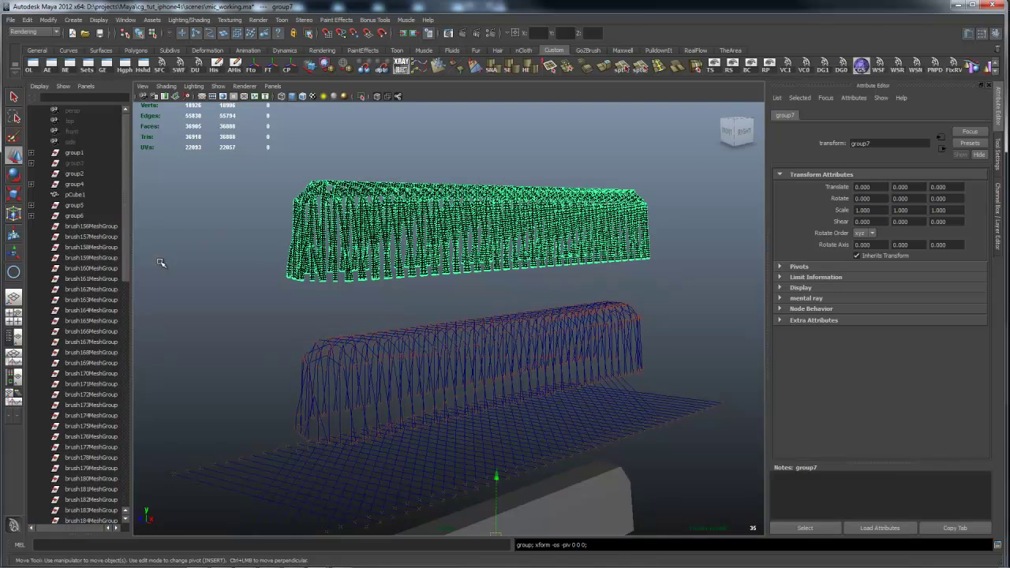
pyautogui.click(221, 67)
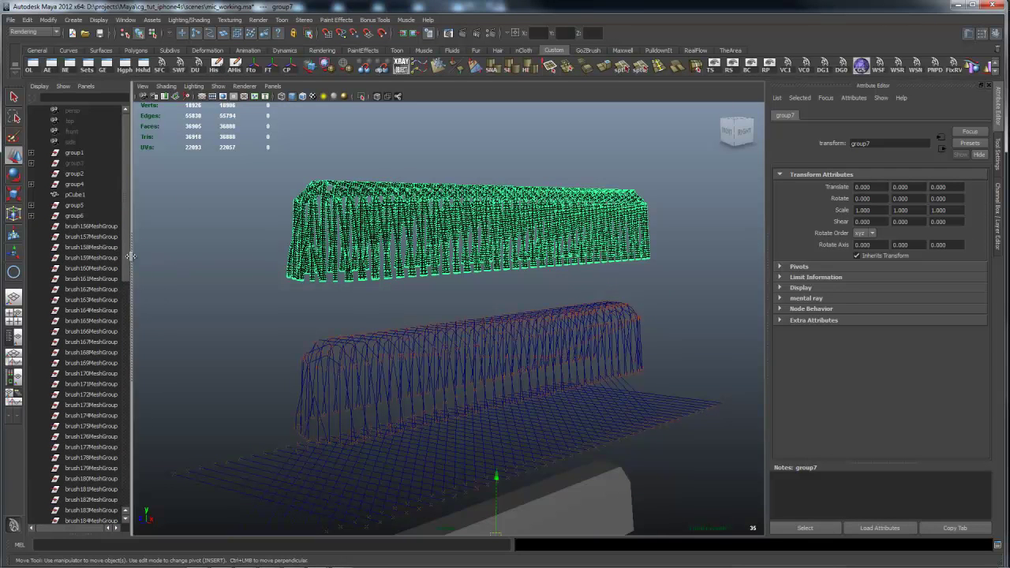
# Move the remaining brush mesh groups, through brush232MeshGroup, into group7 in the Outliner.
pyautogui.moveTo(126, 284); pyautogui.dragTo(141, 525)
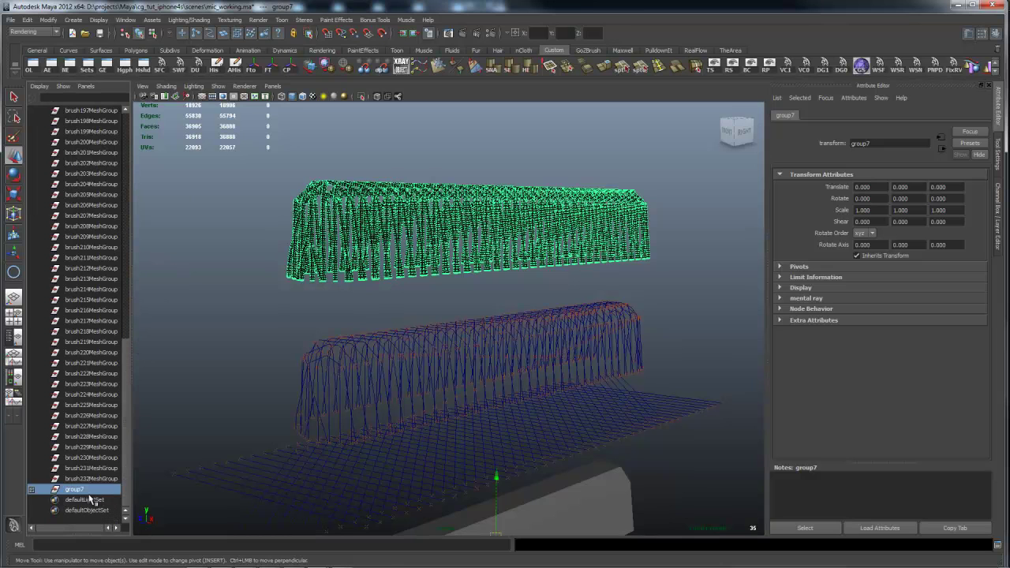
pyautogui.click(32, 490)
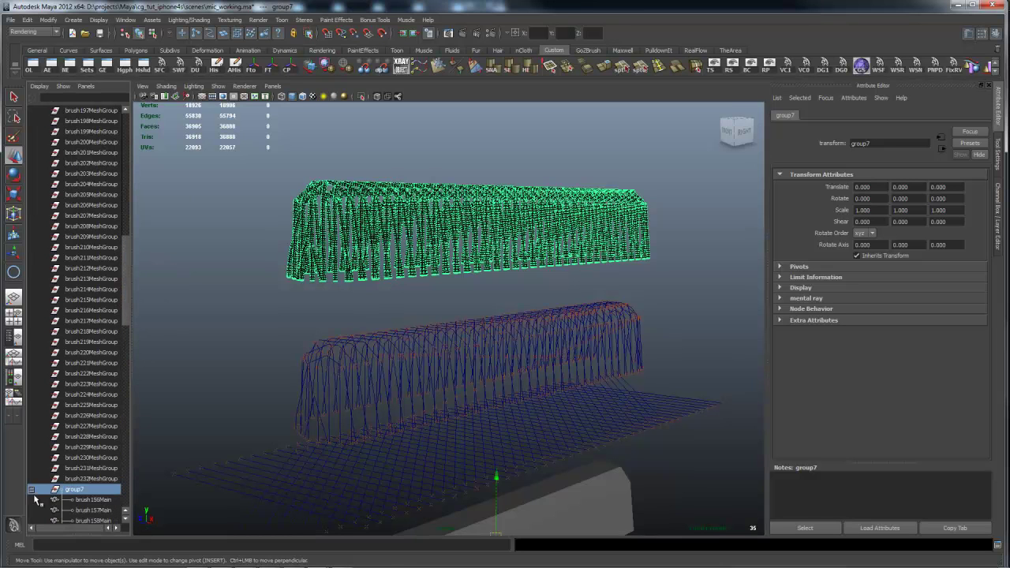
pyautogui.click(82, 509)
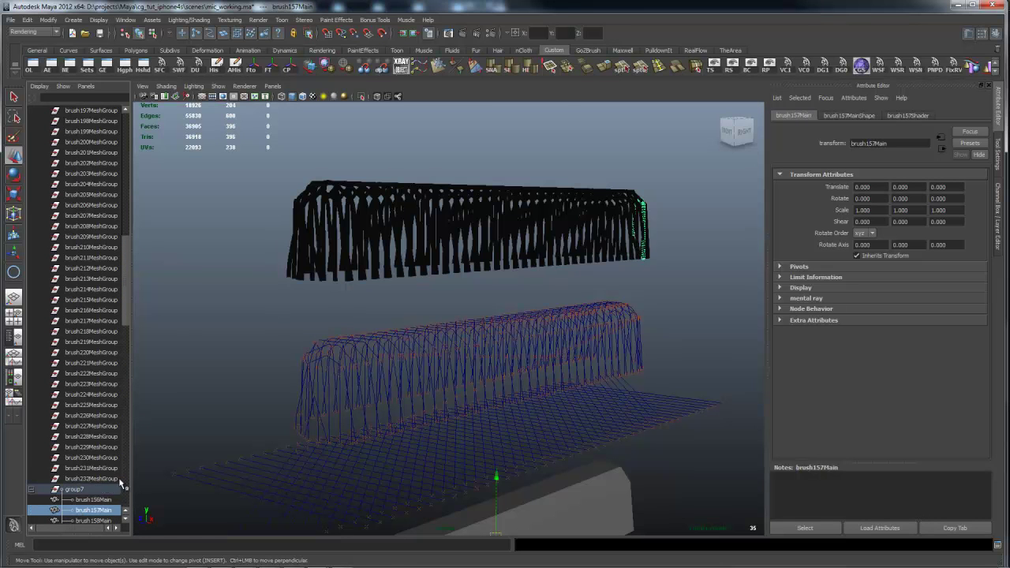
pyautogui.moveTo(125, 299); pyautogui.dragTo(127, 387)
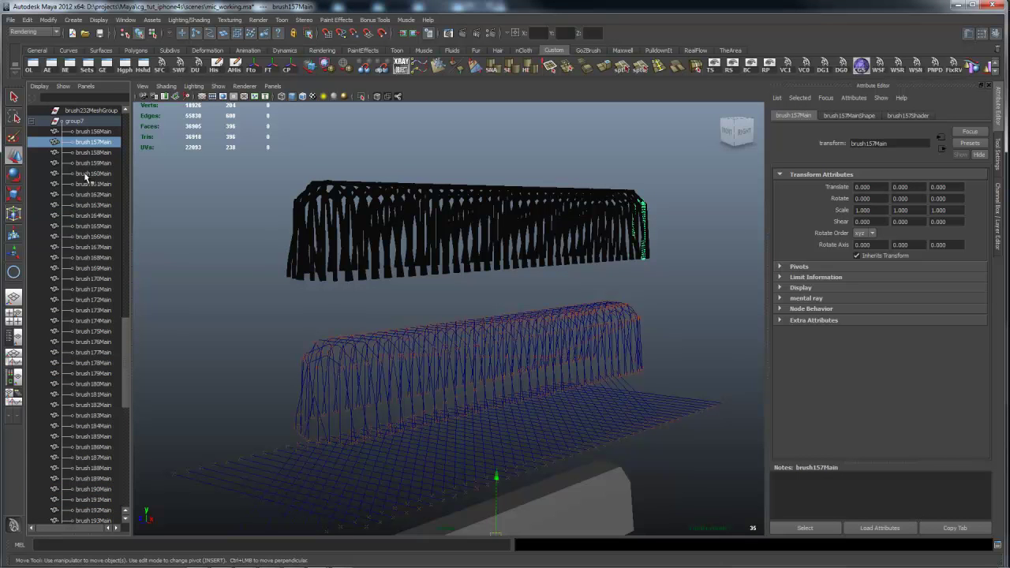
pyautogui.click(31, 121)
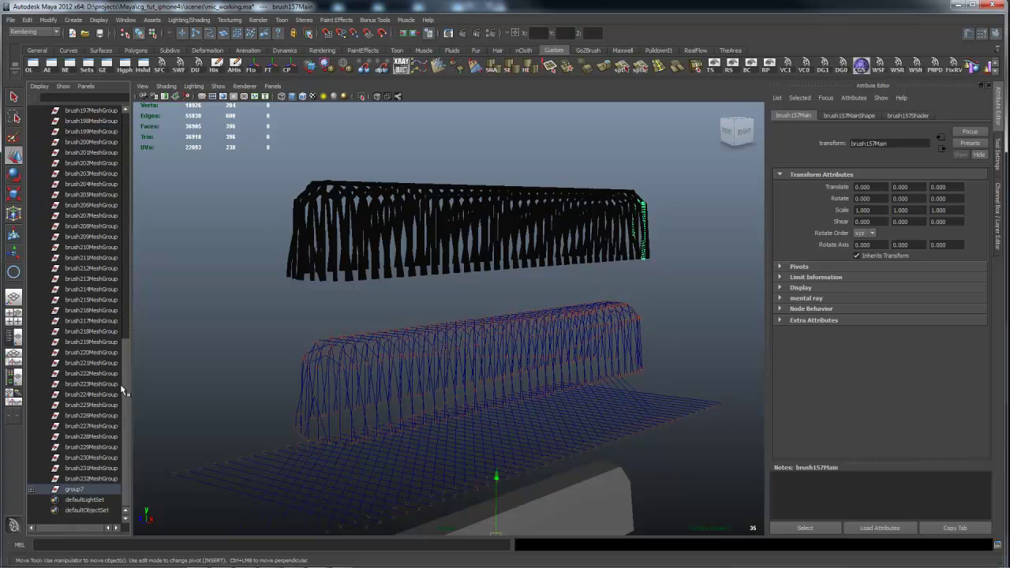
pyautogui.moveTo(122, 380); pyautogui.dragTo(127, 178)
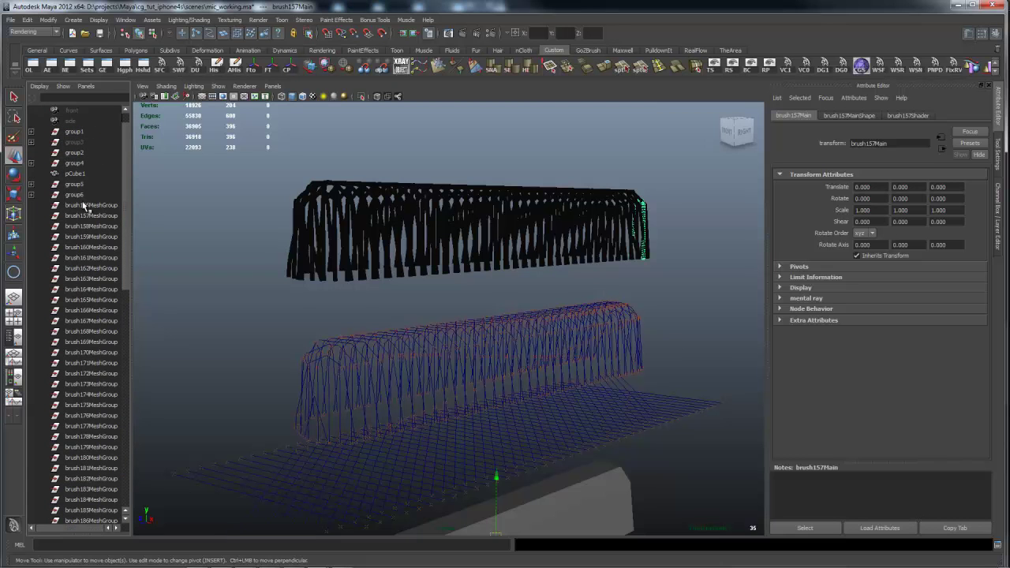
pyautogui.click(87, 207)
pyautogui.moveTo(126, 186); pyautogui.dragTo(126, 413)
pyautogui.keyDown('shift'); pyautogui.click(101, 478); pyautogui.keyUp('shift')
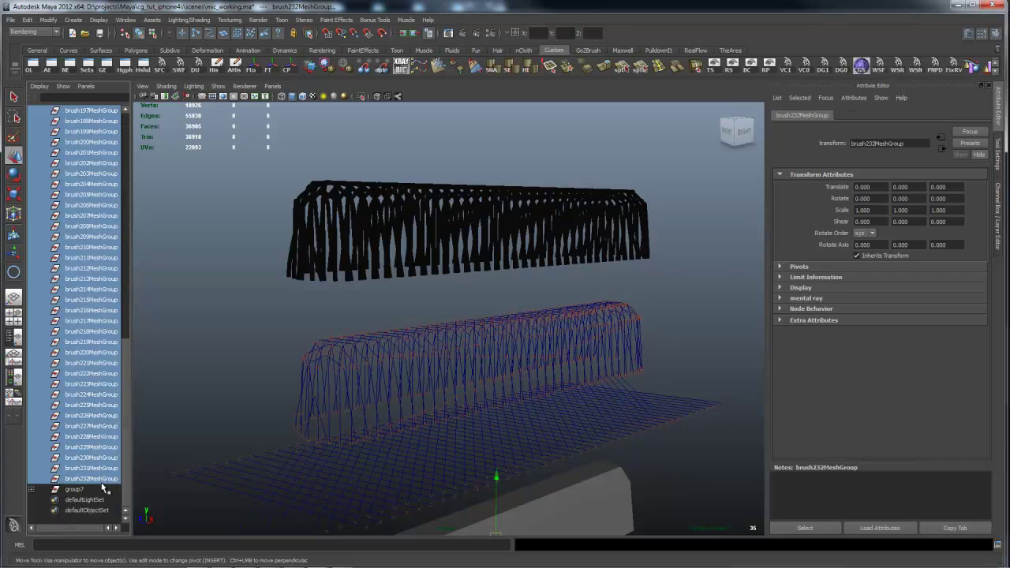
pyautogui.moveTo(101, 478); pyautogui.dragTo(103, 489, button='middle')
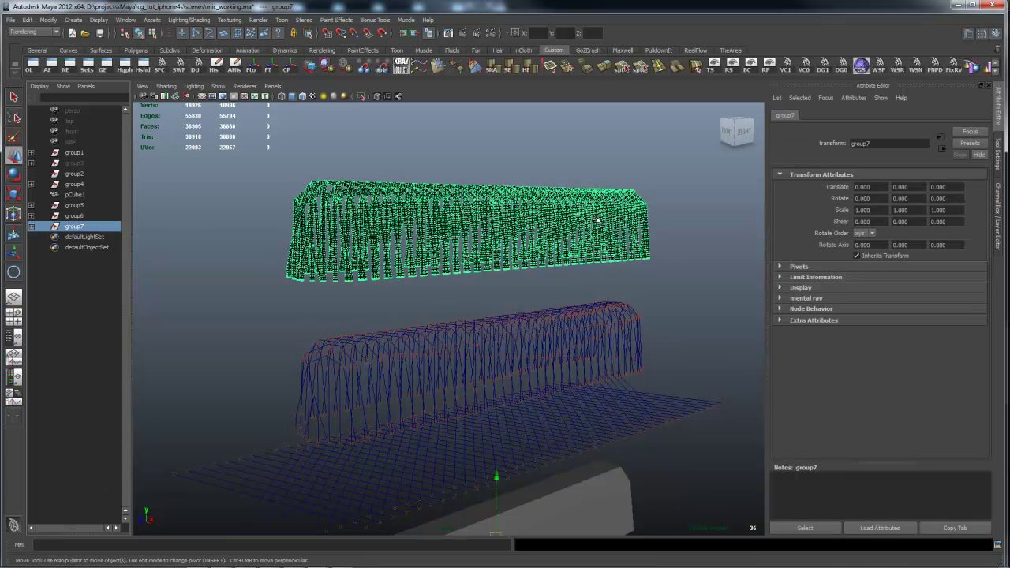
pyautogui.keyDown('alt'); pyautogui.moveTo(555, 228); pyautogui.dragTo(484, 224); pyautogui.keyUp('alt')
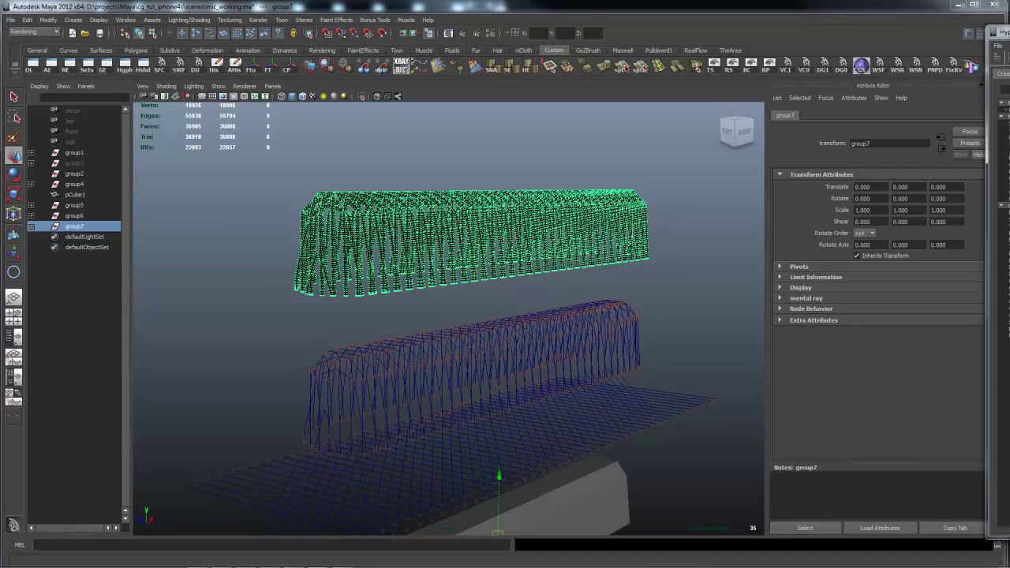
# Open the Hypershade and select the brush156 and brush159 shaders.
pyautogui.click(143, 67)
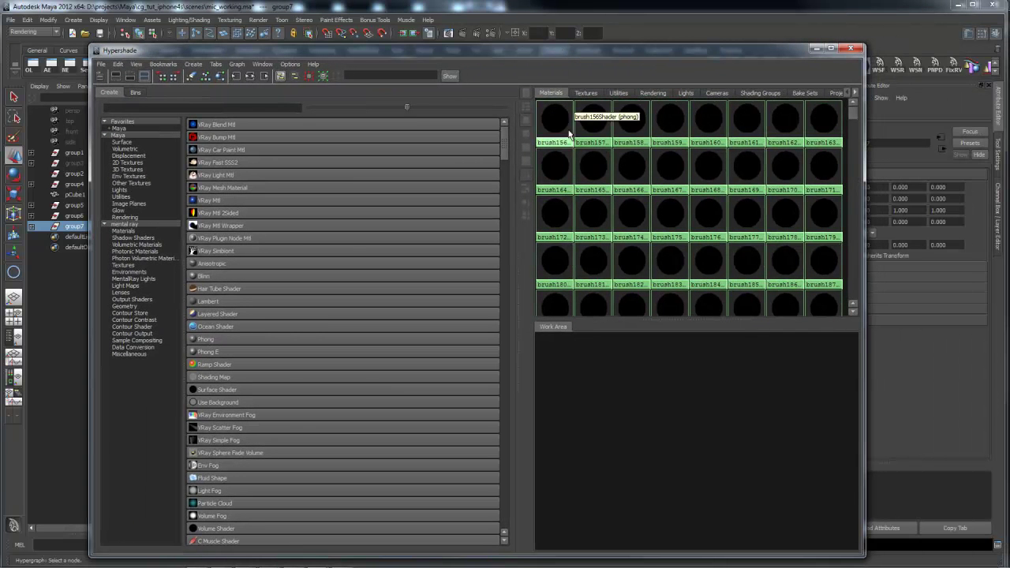
pyautogui.click(563, 120)
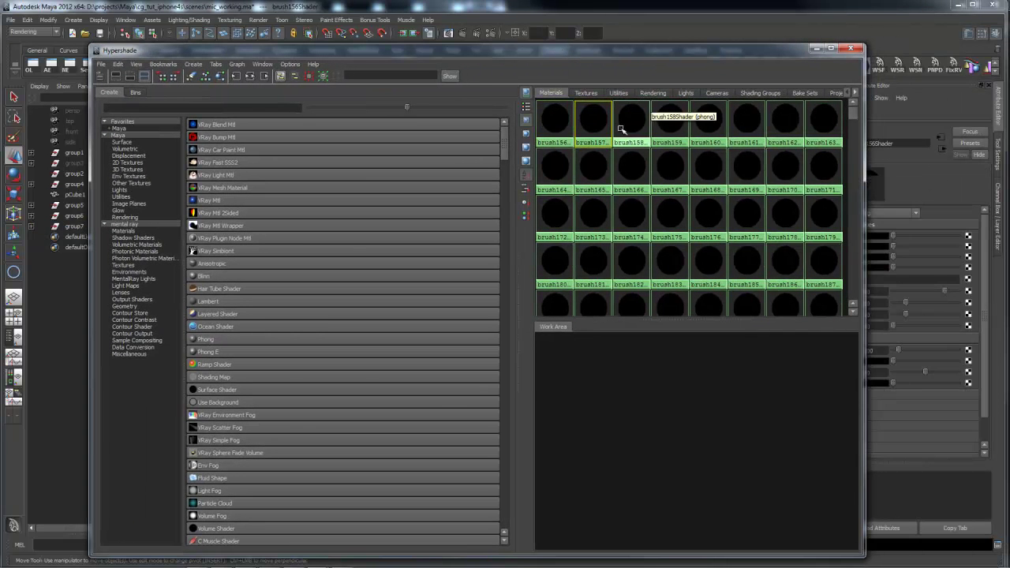
pyautogui.click(669, 126)
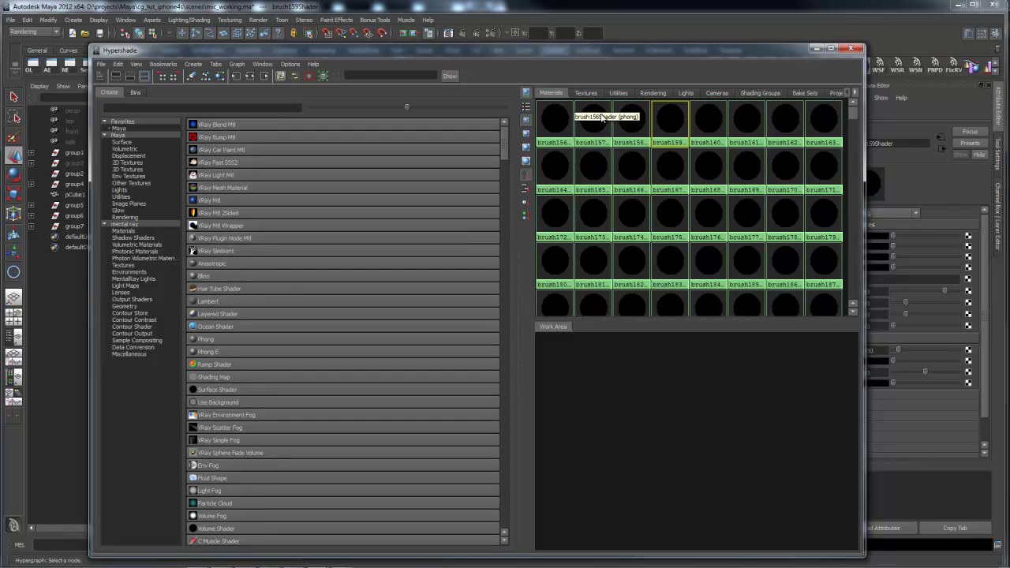
pyautogui.moveTo(682, 51); pyautogui.dragTo(915, 34)
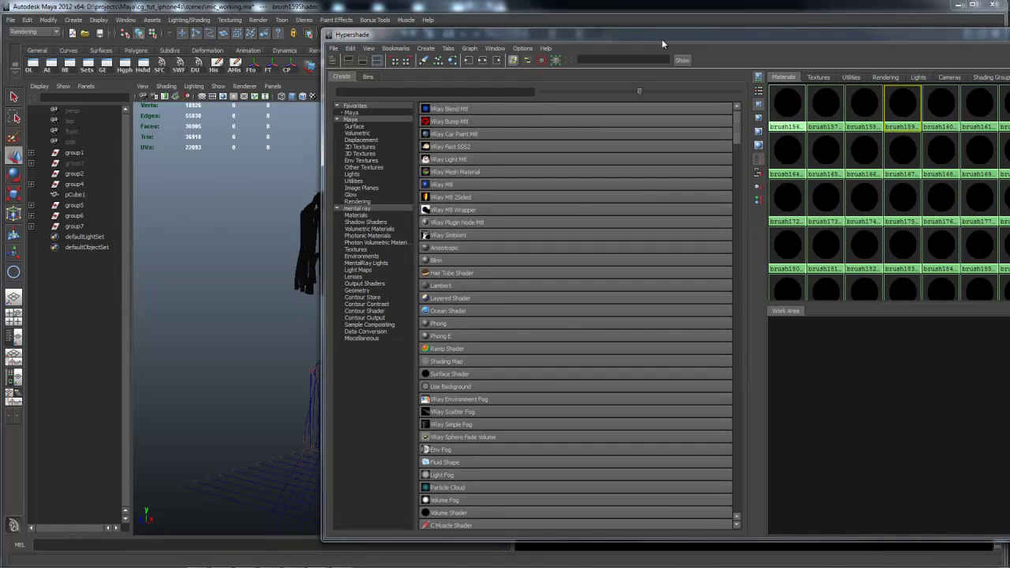
pyautogui.moveTo(662, 39); pyautogui.dragTo(525, 38)
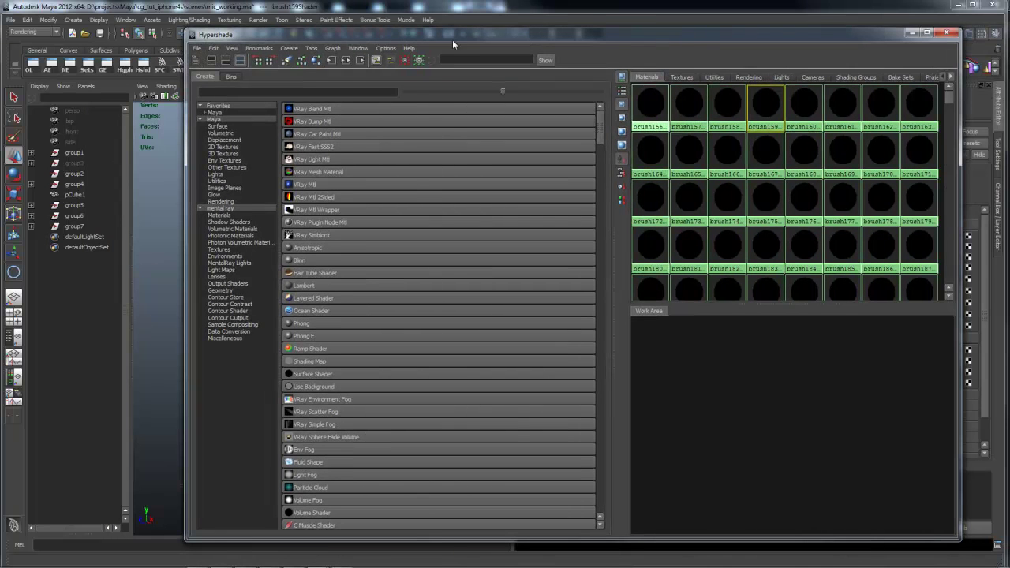
pyautogui.click(214, 49)
pyautogui.click(214, 50)
pyautogui.click(215, 50)
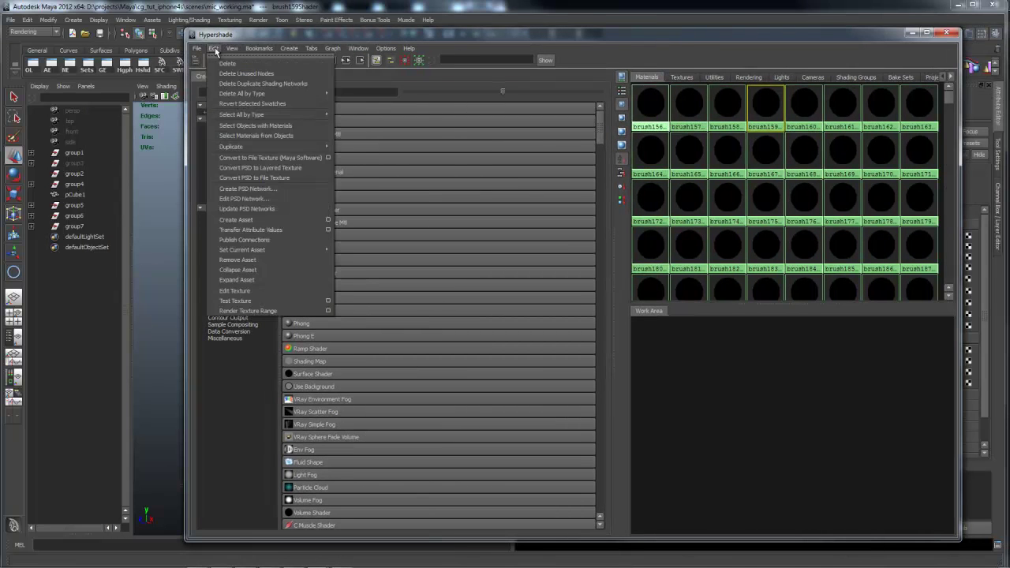
pyautogui.click(236, 73)
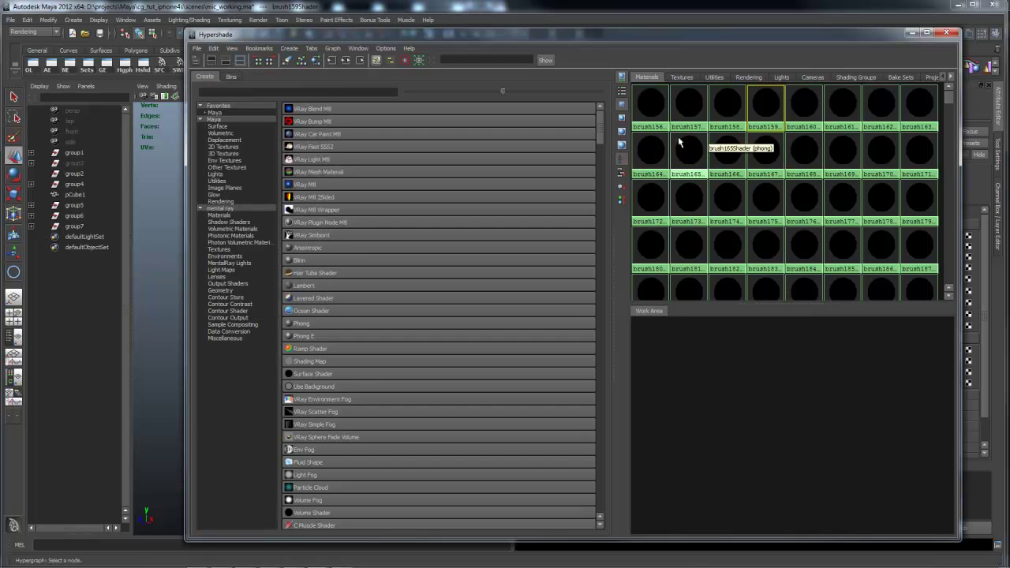
# Select the whole wire fence and assign it the lambert1 material.
pyautogui.moveTo(441, 36); pyautogui.dragTo(404, 318)
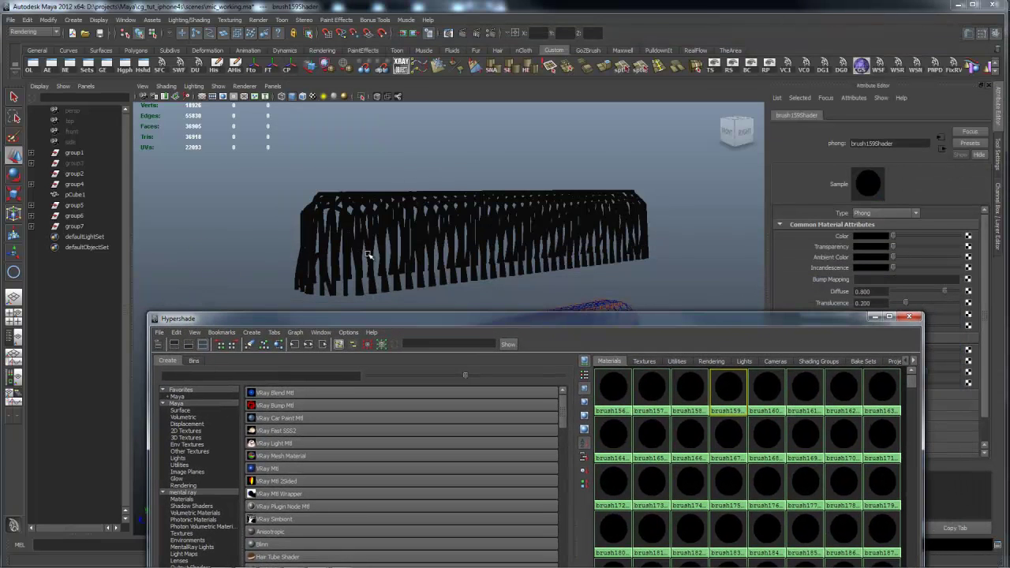
pyautogui.keyDown('alt'); pyautogui.moveTo(671, 281); pyautogui.dragTo(576, 248); pyautogui.keyUp('alt')
pyautogui.moveTo(275, 153); pyautogui.dragTo(654, 274)
pyautogui.moveTo(682, 319); pyautogui.dragTo(630, 156)
pyautogui.moveTo(861, 220); pyautogui.dragTo(863, 399)
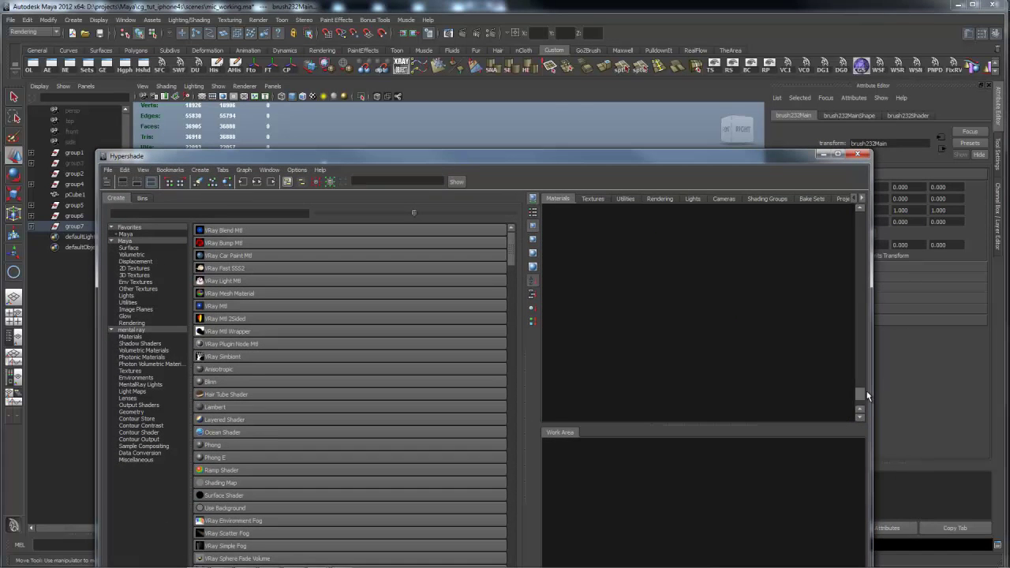
pyautogui.rightClick(757, 262)
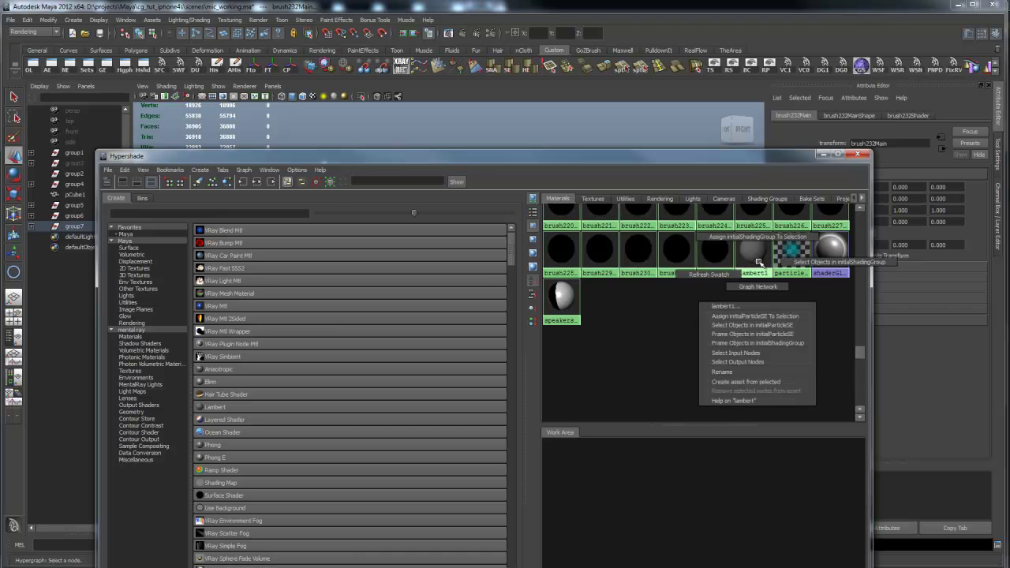
pyautogui.click(758, 237)
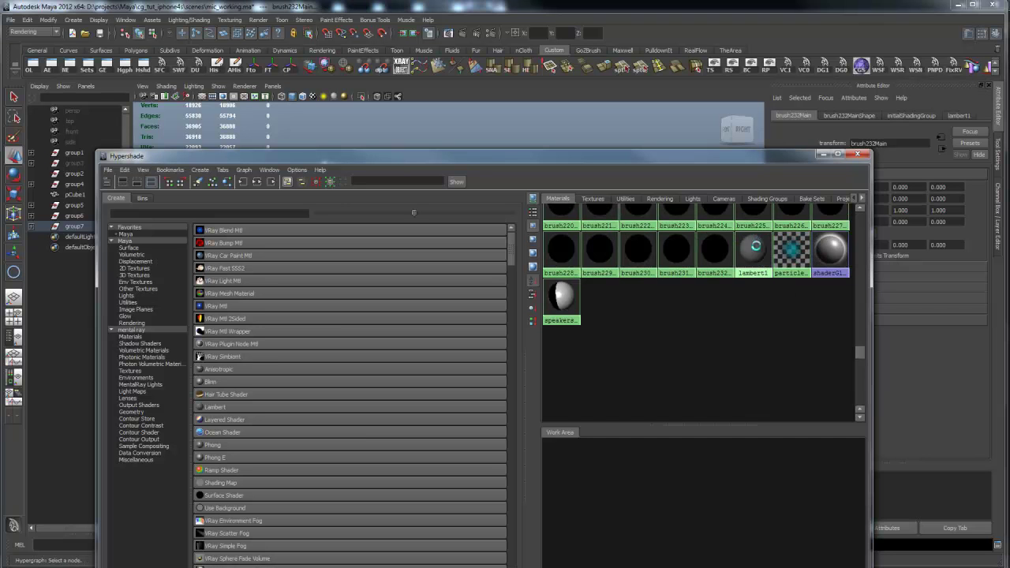
pyautogui.moveTo(683, 157); pyautogui.dragTo(694, 236)
pyautogui.moveTo(695, 276); pyautogui.dragTo(709, 328)
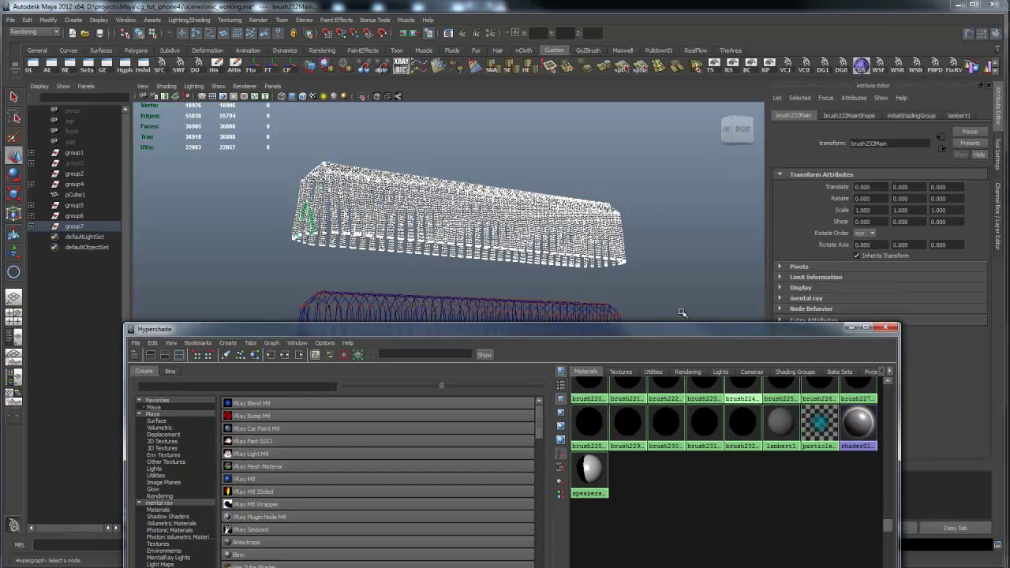
pyautogui.click(600, 164)
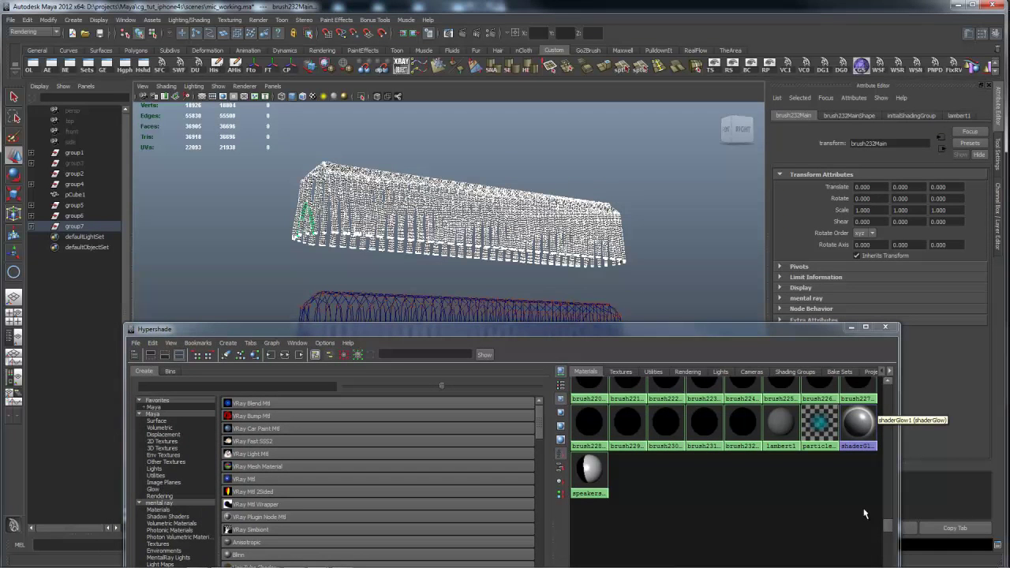
pyautogui.moveTo(888, 527); pyautogui.dragTo(888, 394)
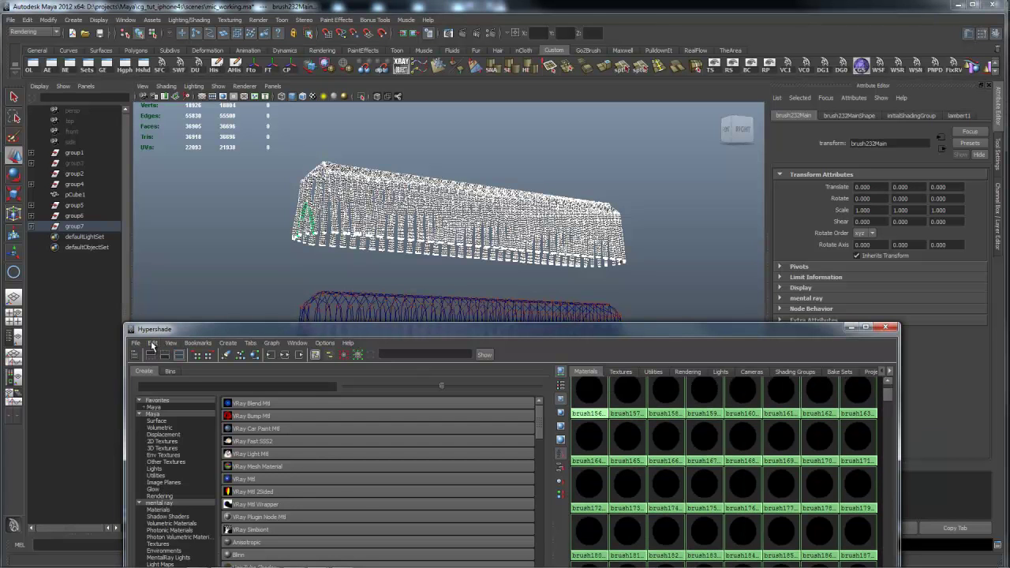
# Delete all unused brush materials from the Hypershade.
pyautogui.moveTo(234, 333); pyautogui.dragTo(423, 210)
pyautogui.click(343, 222)
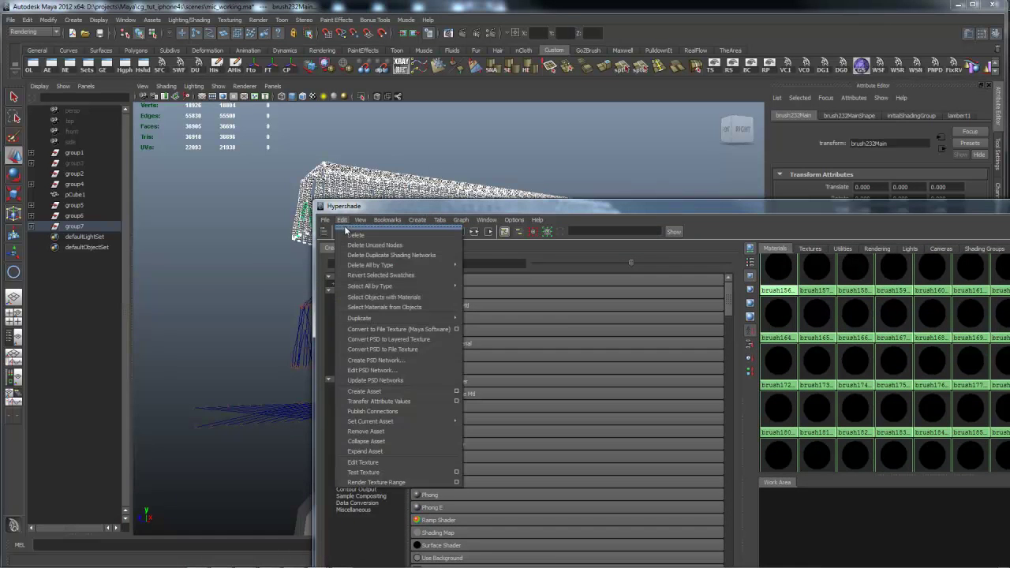
pyautogui.click(366, 255)
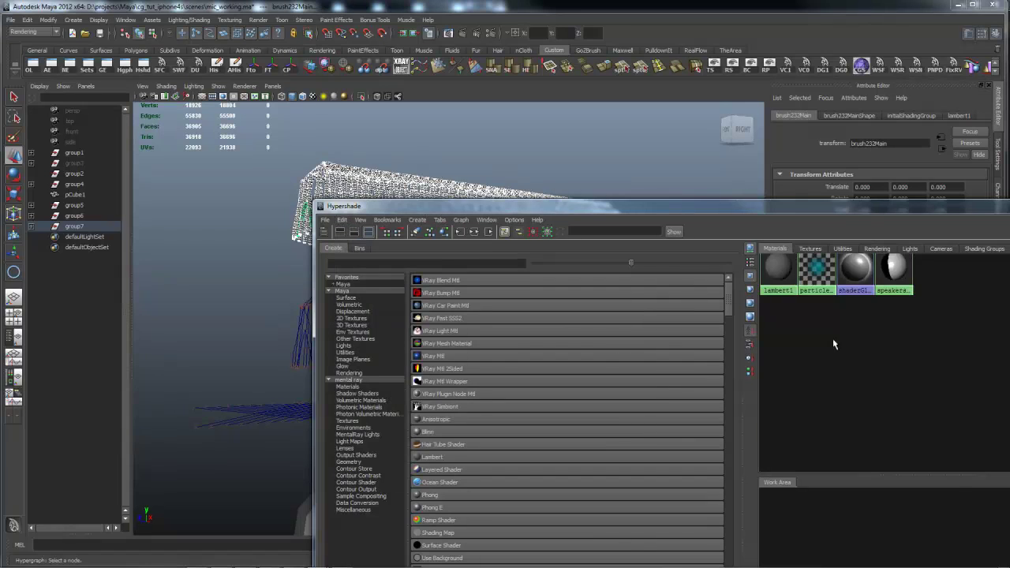
# Show the speakers:m_screen material's settings in the Attribute Editor.
pyautogui.moveTo(852, 208); pyautogui.dragTo(565, 183)
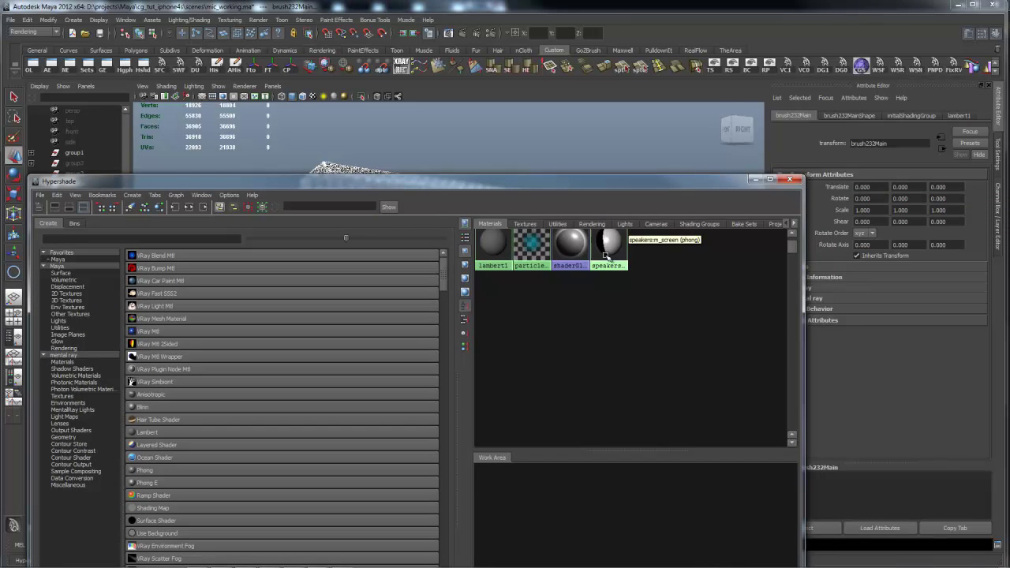
pyautogui.click(610, 243)
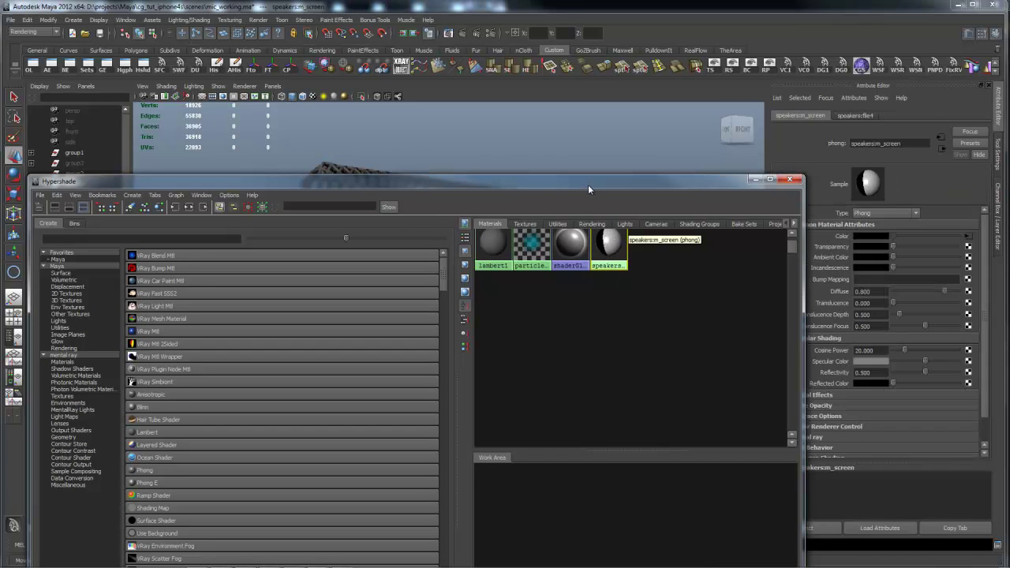
pyautogui.moveTo(588, 183); pyautogui.dragTo(605, 228)
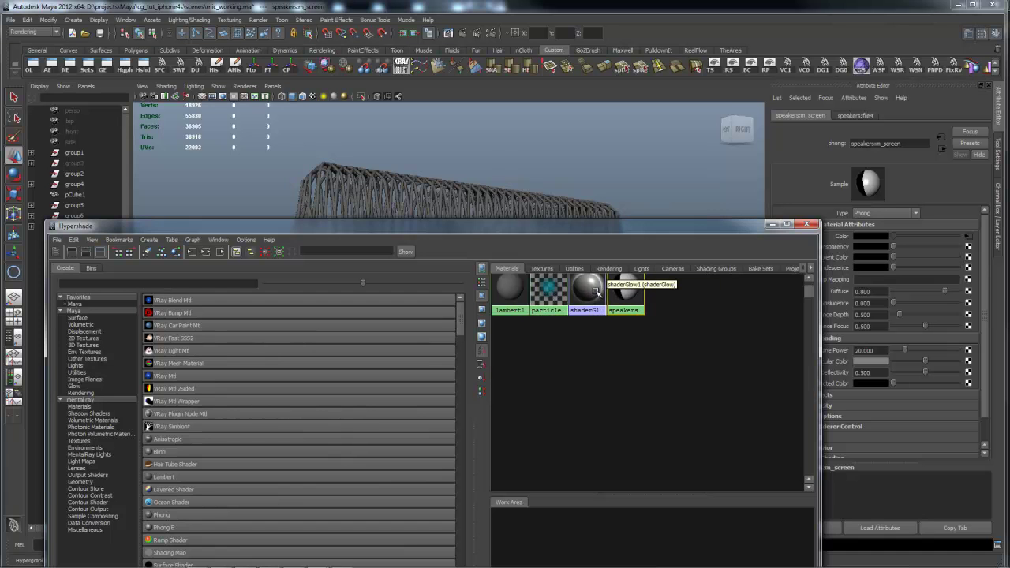
# Close the Hypershade, select group7 and center its pivot.
pyautogui.click(806, 224)
pyautogui.keyDown('alt'); pyautogui.moveTo(529, 219); pyautogui.dragTo(508, 210); pyautogui.keyUp('alt')
pyautogui.keyDown('alt'); pyautogui.moveTo(507, 210); pyautogui.dragTo(514, 246, button='right'); pyautogui.keyUp('alt')
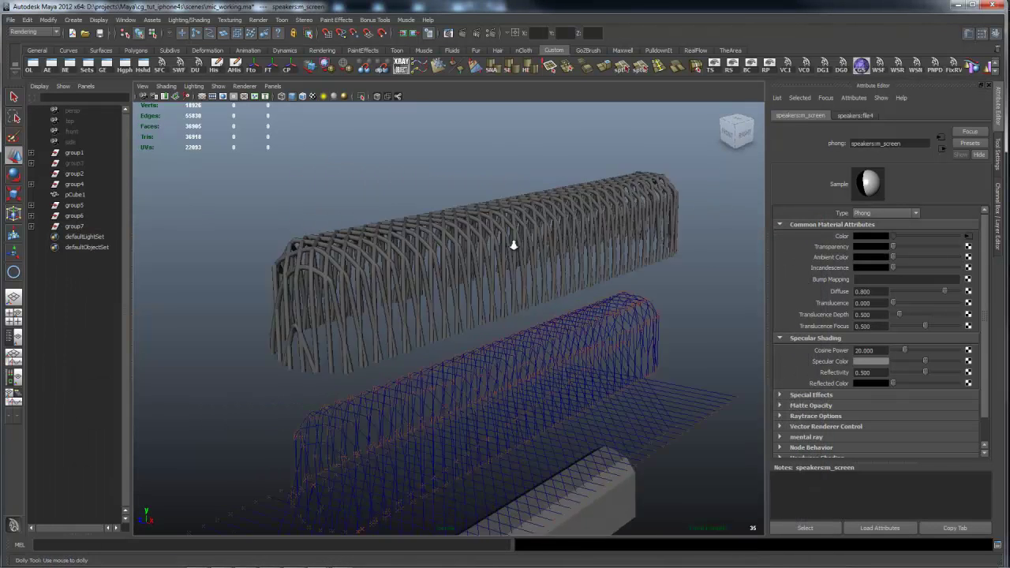
pyautogui.keyDown('alt'); pyautogui.moveTo(513, 245); pyautogui.dragTo(199, 251); pyautogui.keyUp('alt')
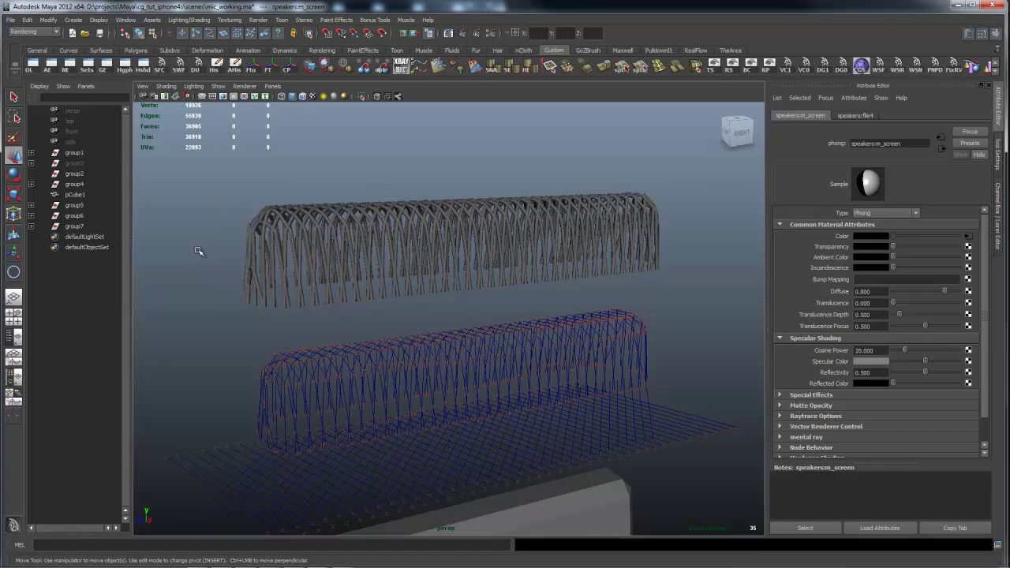
pyautogui.click(76, 227)
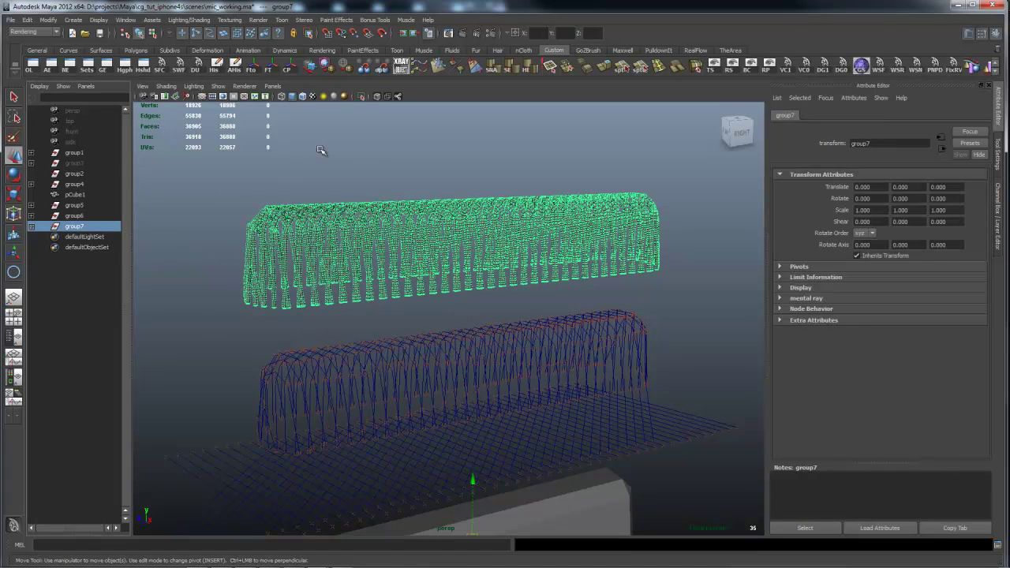
pyautogui.click(293, 65)
pyautogui.press('a')
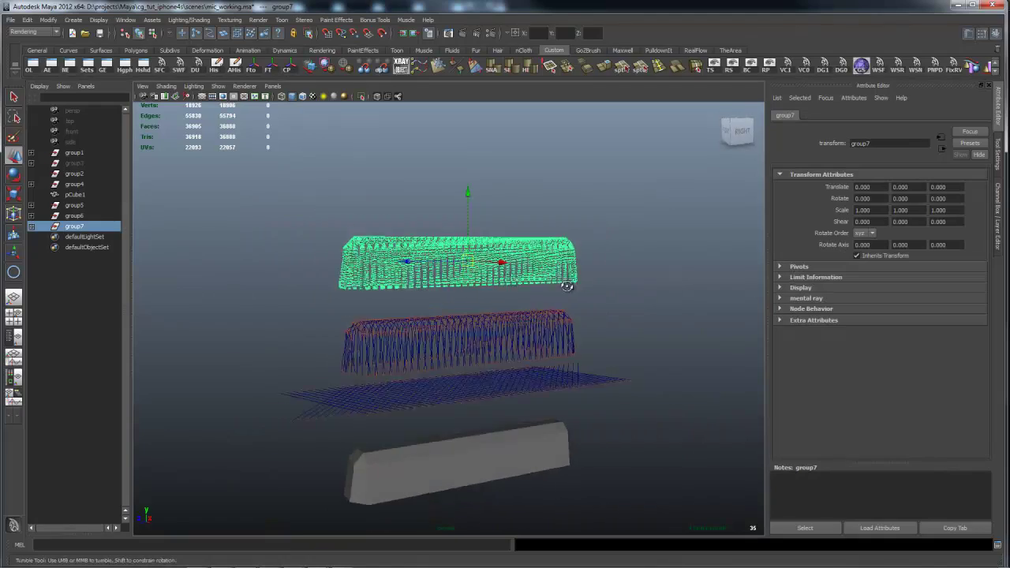
# Lower group7 onto the beveled box, to about Translate Y -9.809.
pyautogui.moveTo(469, 188); pyautogui.dragTo(468, 387)
pyautogui.keyDown('alt'); pyautogui.moveTo(481, 437); pyautogui.dragTo(485, 430, button='middle'); pyautogui.keyUp('alt')
pyautogui.scroll(10, 497, 379)
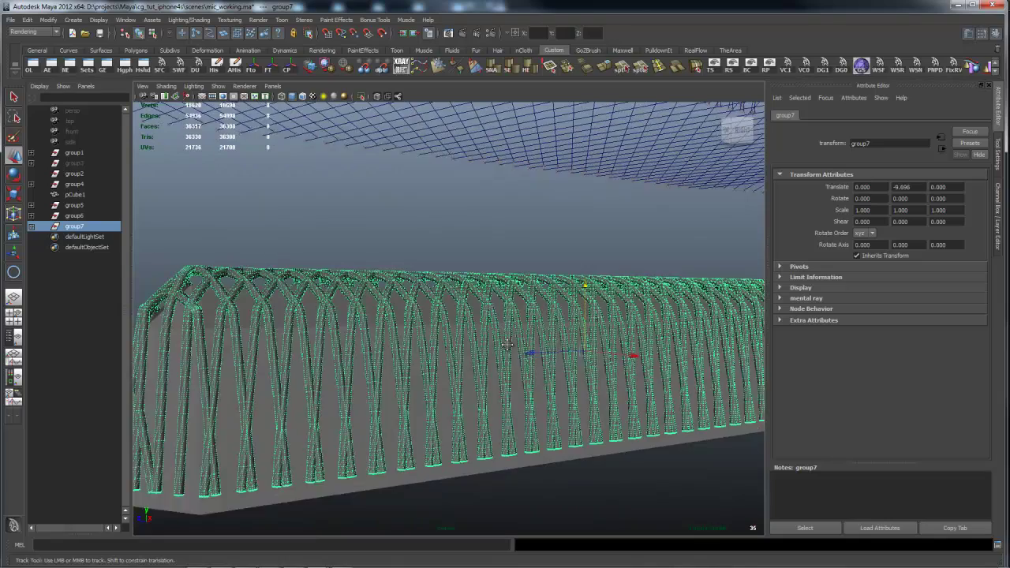
pyautogui.scroll(-3, 509, 344)
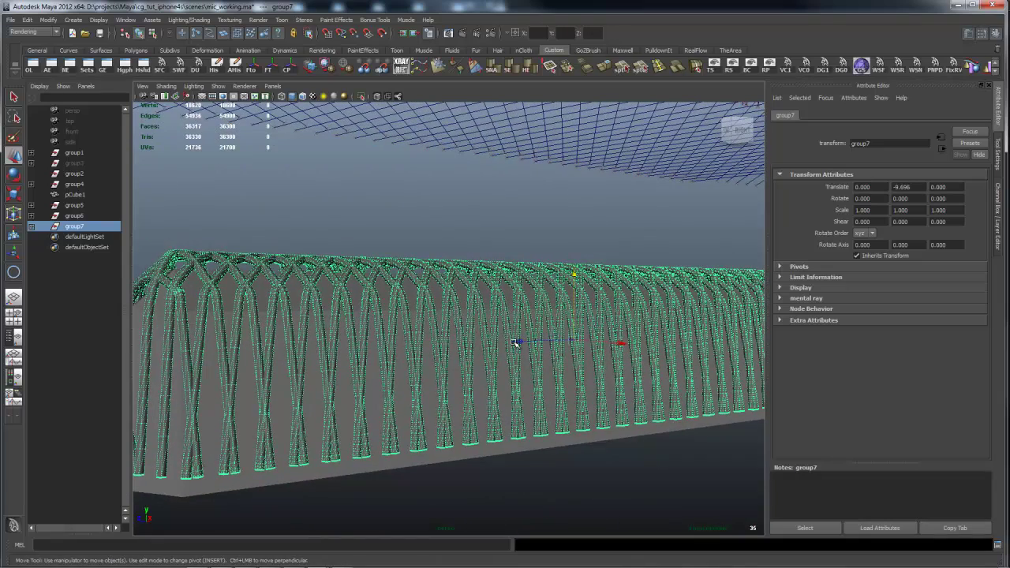
pyautogui.moveTo(575, 277); pyautogui.dragTo(579, 285)
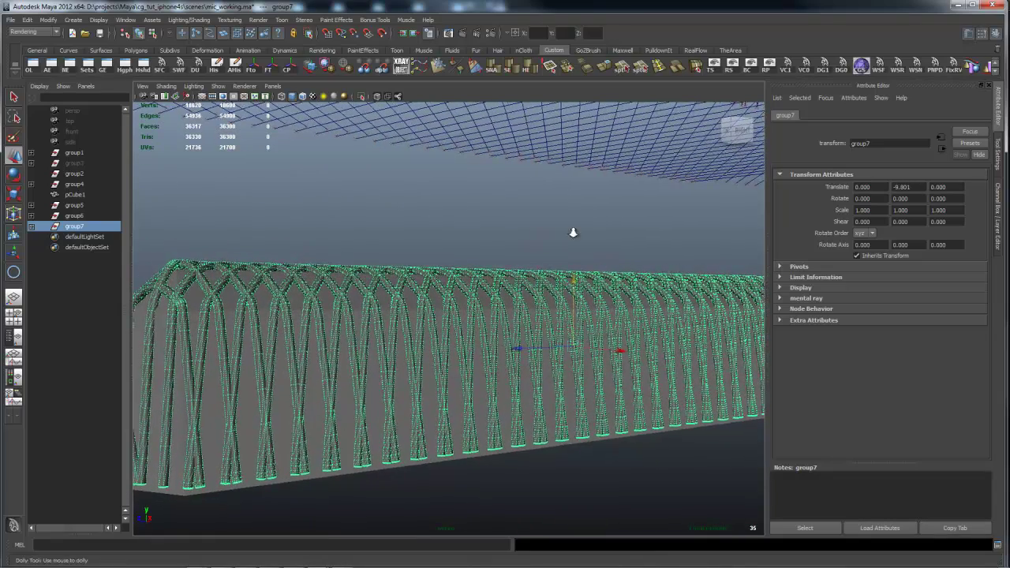
pyautogui.scroll(-3, 523, 239)
pyautogui.click(482, 264)
# Reselect group7 and raise it slightly to Translate Y -9.781.
pyautogui.keyDown('alt'); pyautogui.moveTo(482, 264); pyautogui.dragTo(537, 304); pyautogui.keyUp('alt')
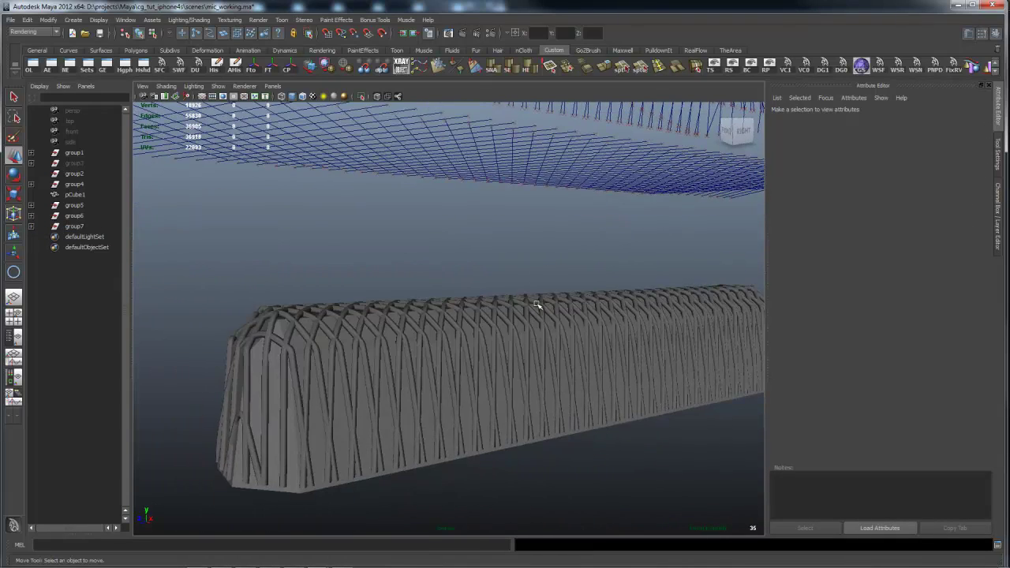
pyautogui.click(75, 227)
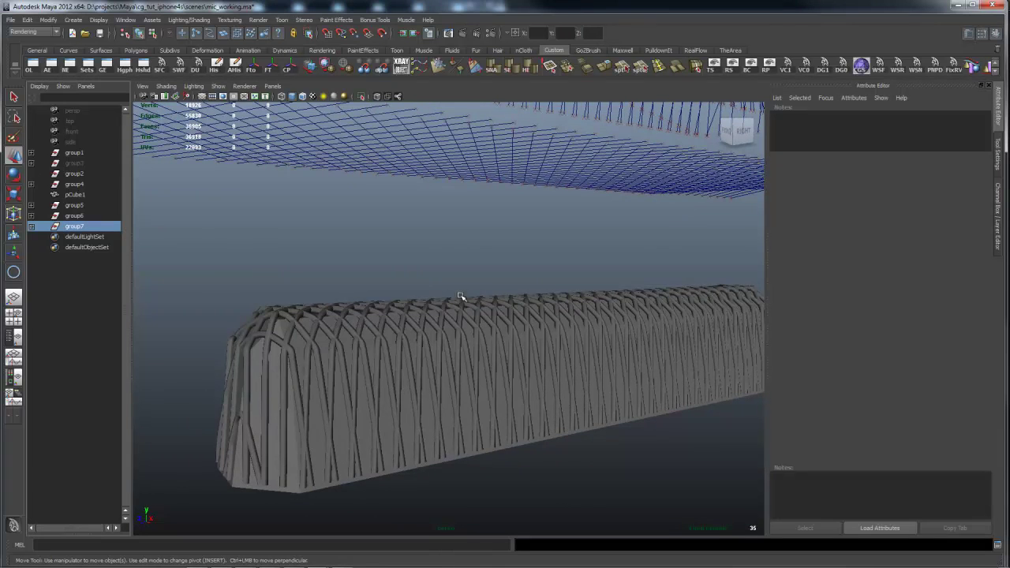
pyautogui.moveTo(564, 288); pyautogui.dragTo(544, 289)
pyautogui.click(427, 282)
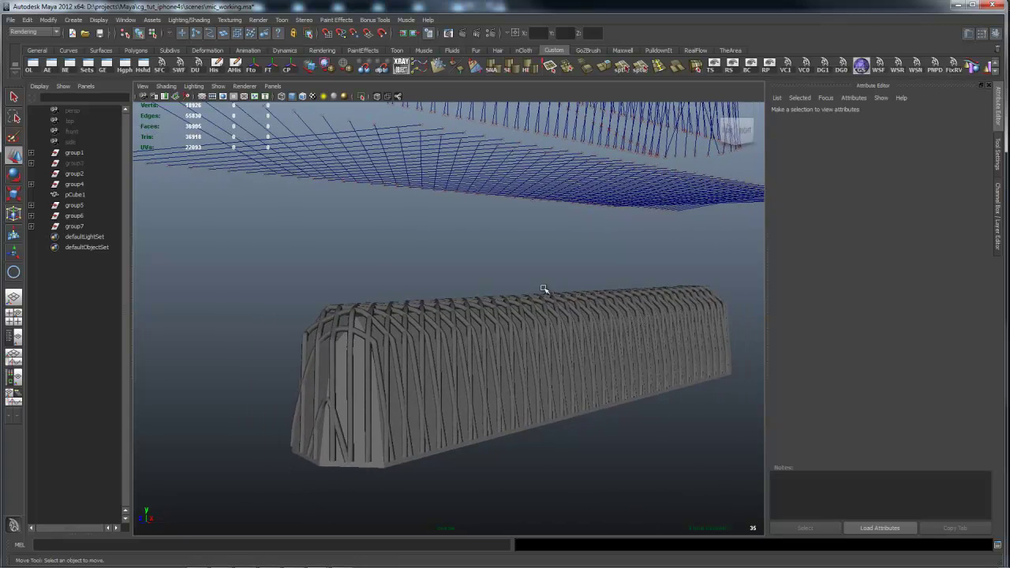
pyautogui.keyDown('alt'); pyautogui.moveTo(602, 280); pyautogui.dragTo(485, 282); pyautogui.keyUp('alt')
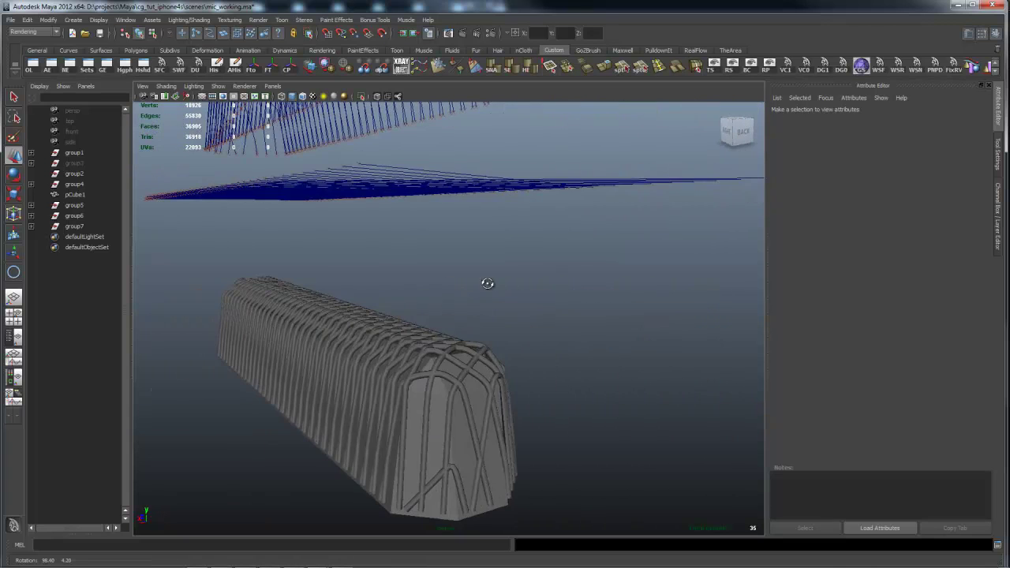
pyautogui.keyDown('alt'); pyautogui.moveTo(508, 300); pyautogui.dragTo(396, 311, button='right'); pyautogui.keyUp('alt')
pyautogui.keyDown('alt'); pyautogui.moveTo(395, 311); pyautogui.dragTo(682, 404); pyautogui.keyUp('alt')
# Isolate group7 and pCube1 in the viewport with View Selected.
pyautogui.click(359, 97)
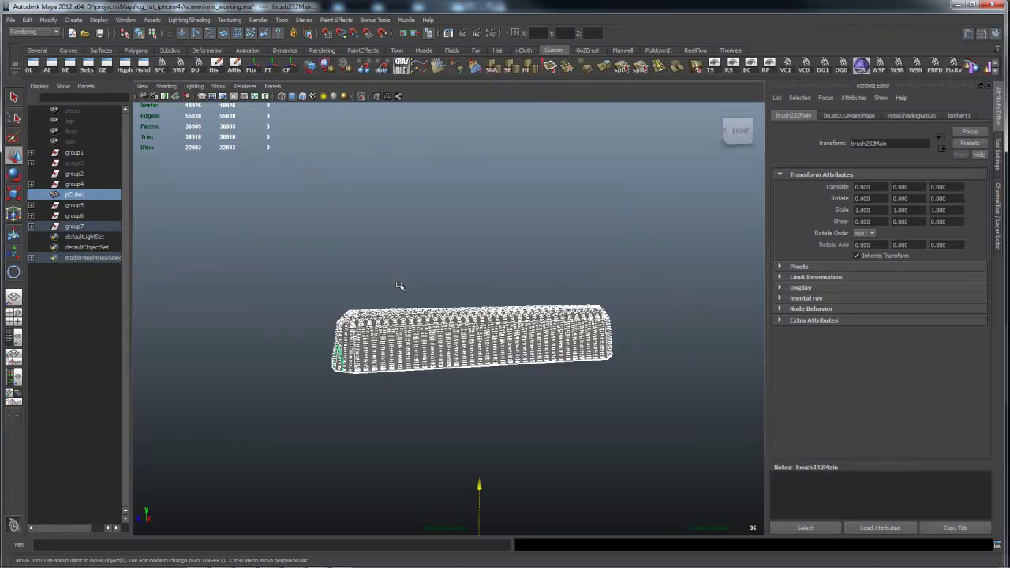
pyautogui.keyDown('alt'); pyautogui.moveTo(401, 287); pyautogui.dragTo(308, 317); pyautogui.keyUp('alt')
pyautogui.click(308, 316)
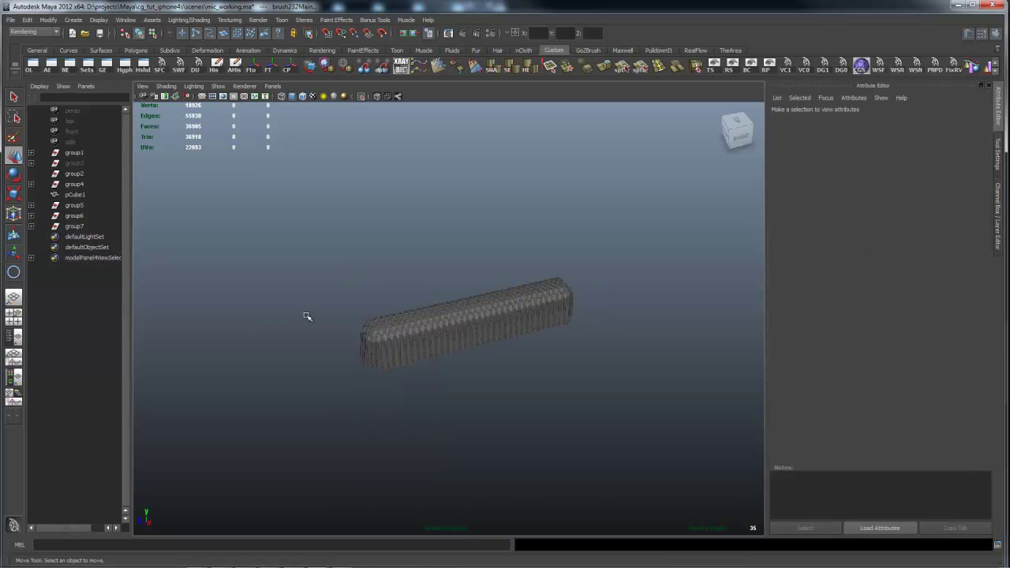
pyautogui.scroll(5, 569, 324)
pyautogui.keyDown('alt'); pyautogui.moveTo(510, 333); pyautogui.dragTo(584, 312); pyautogui.keyUp('alt')
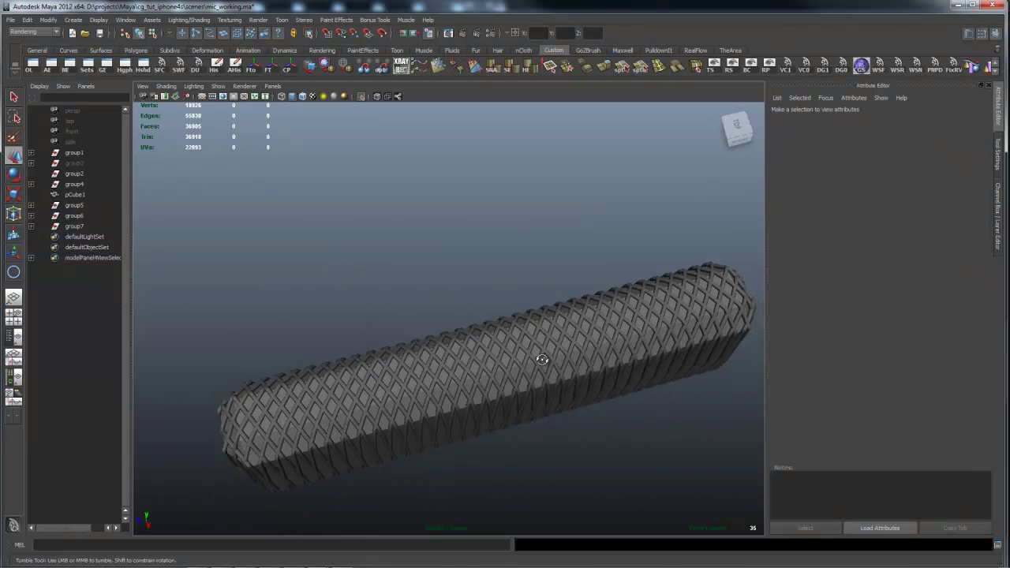
# Orbit and dolly around the isolated wire mesh to inspect it from all sides.
pyautogui.keyDown('alt'); pyautogui.moveTo(519, 281); pyautogui.dragTo(552, 395); pyautogui.keyUp('alt')
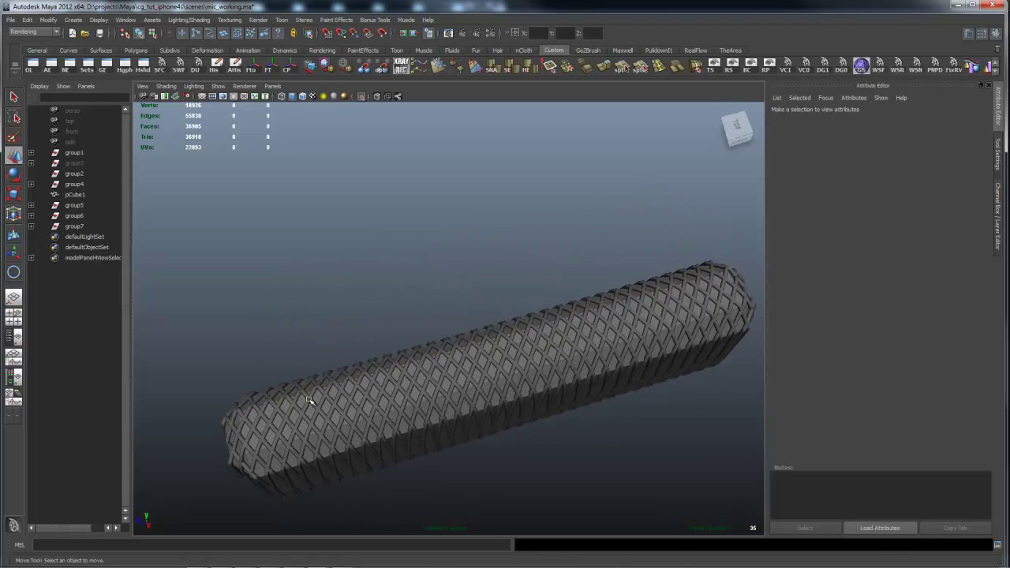
pyautogui.keyDown('alt'); pyautogui.moveTo(472, 390); pyautogui.dragTo(521, 335); pyautogui.keyUp('alt')
pyautogui.keyDown('alt'); pyautogui.moveTo(429, 327); pyautogui.dragTo(314, 392); pyautogui.keyUp('alt')
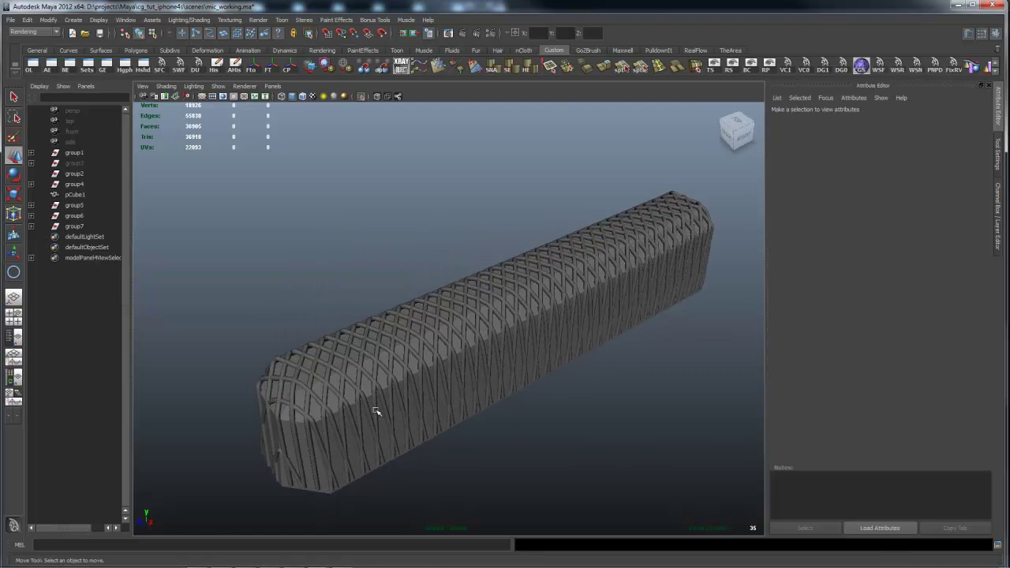
pyautogui.keyDown('alt'); pyautogui.moveTo(376, 412); pyautogui.dragTo(445, 397); pyautogui.keyUp('alt')
pyautogui.keyDown('alt'); pyautogui.moveTo(556, 287); pyautogui.dragTo(491, 282); pyautogui.keyUp('alt')
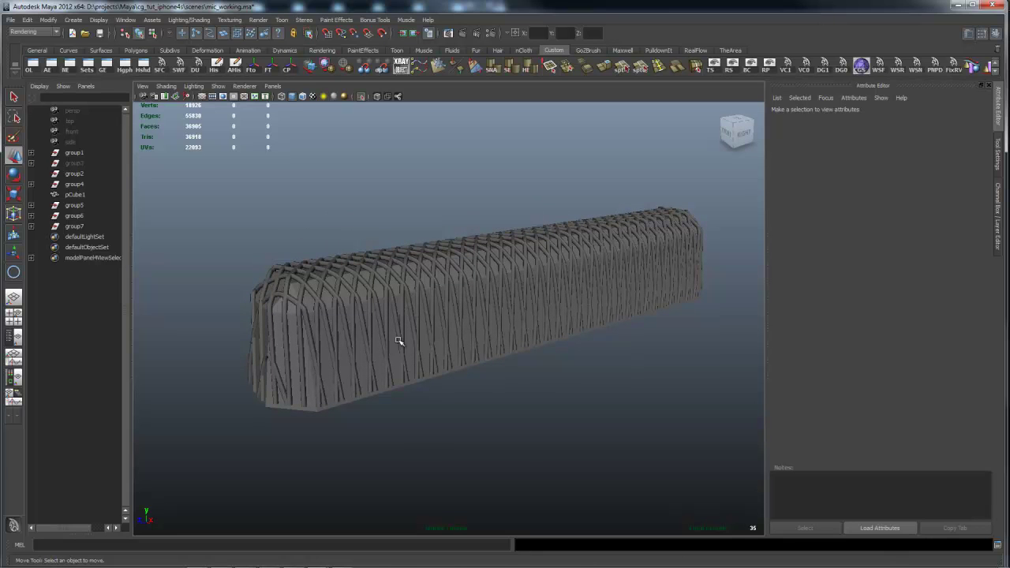
pyautogui.keyDown('alt'); pyautogui.moveTo(468, 302); pyautogui.dragTo(472, 277); pyautogui.keyUp('alt')
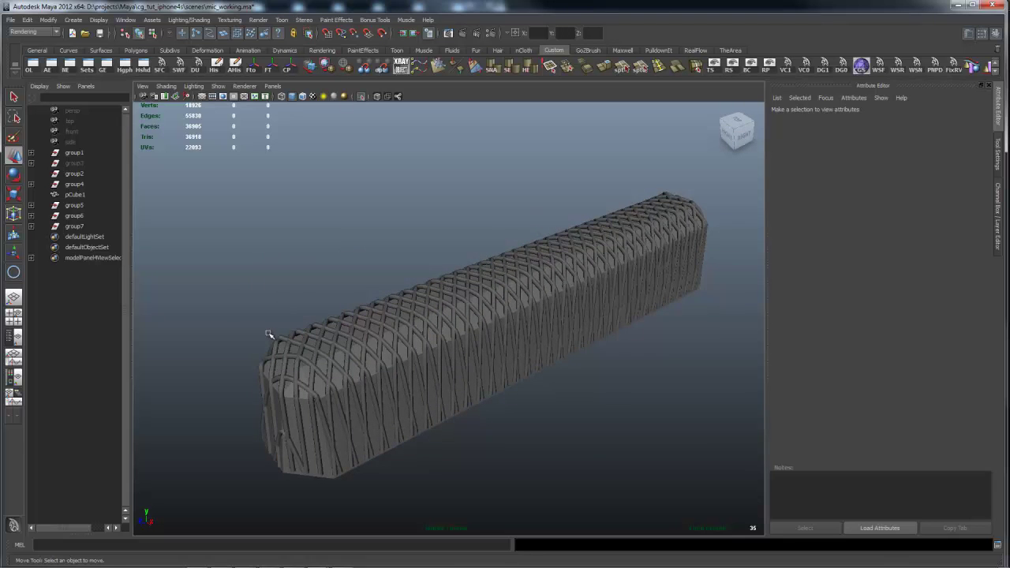
pyautogui.keyDown('alt'); pyautogui.moveTo(613, 305); pyautogui.dragTo(386, 347, button='right'); pyautogui.keyUp('alt')
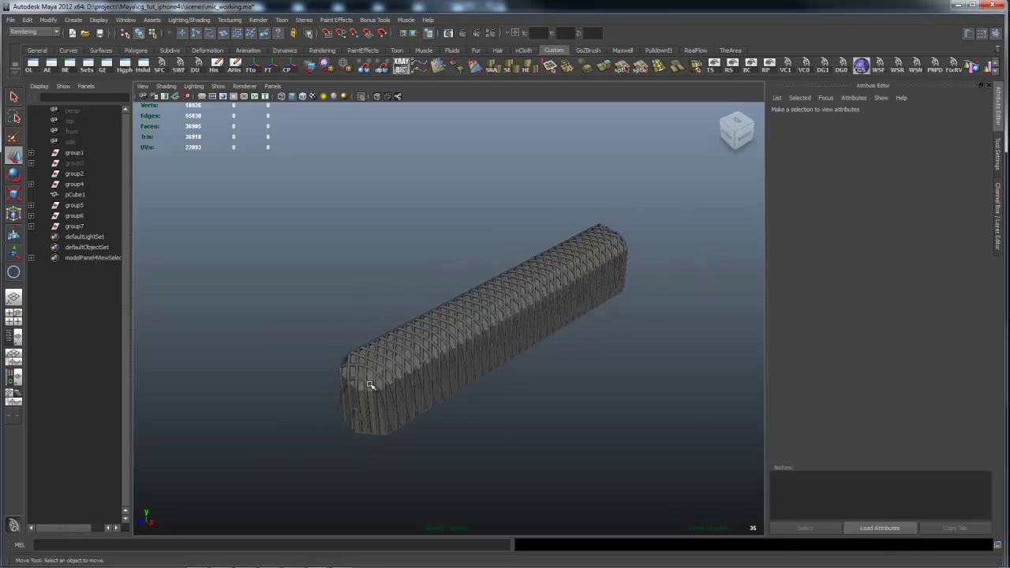
pyautogui.keyDown('alt'); pyautogui.moveTo(416, 383); pyautogui.dragTo(570, 355, button='right'); pyautogui.keyUp('alt')
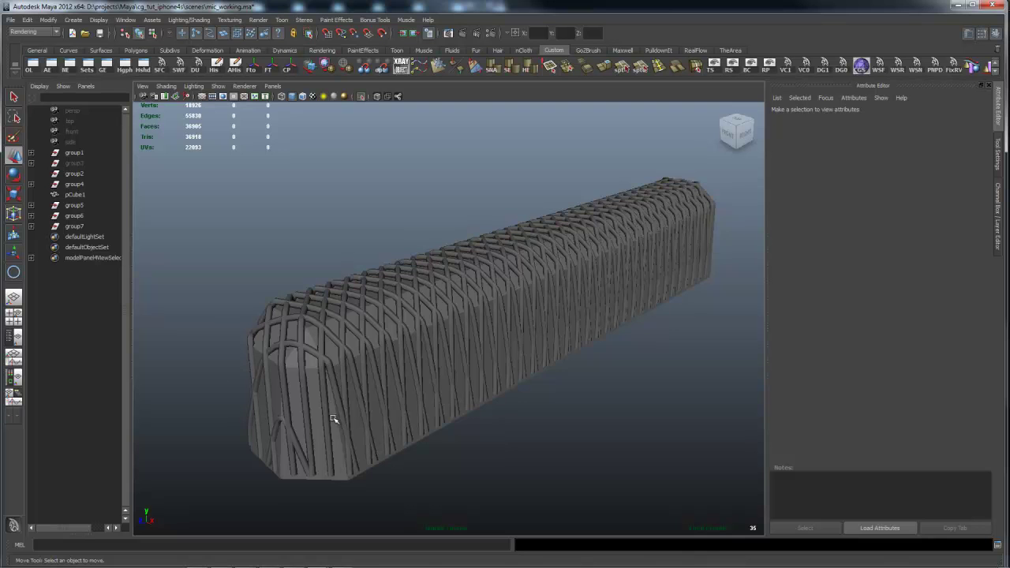
pyautogui.keyDown('alt'); pyautogui.moveTo(416, 357); pyautogui.dragTo(383, 348); pyautogui.keyUp('alt')
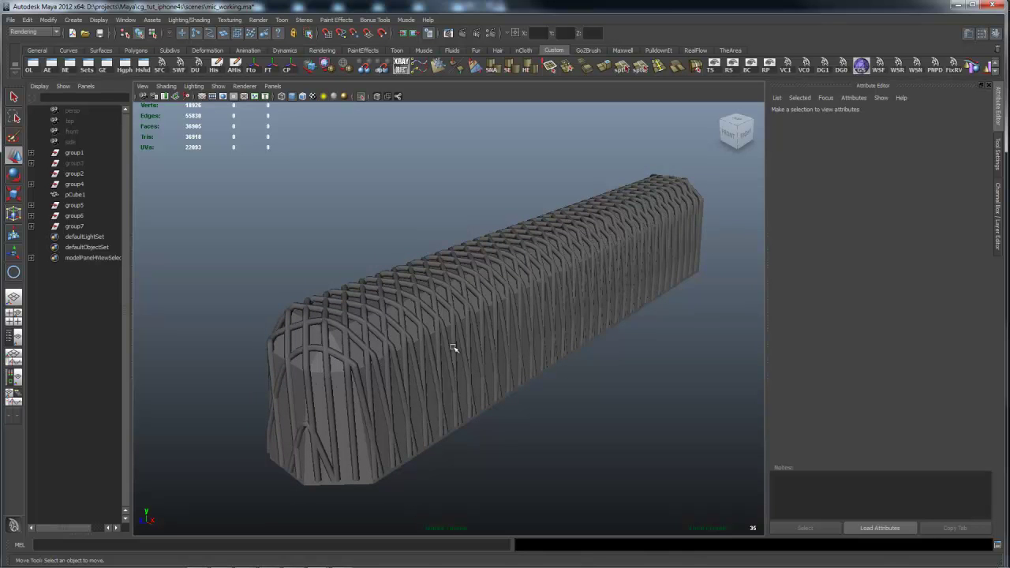
pyautogui.keyDown('alt'); pyautogui.moveTo(454, 348); pyautogui.dragTo(543, 344); pyautogui.keyUp('alt')
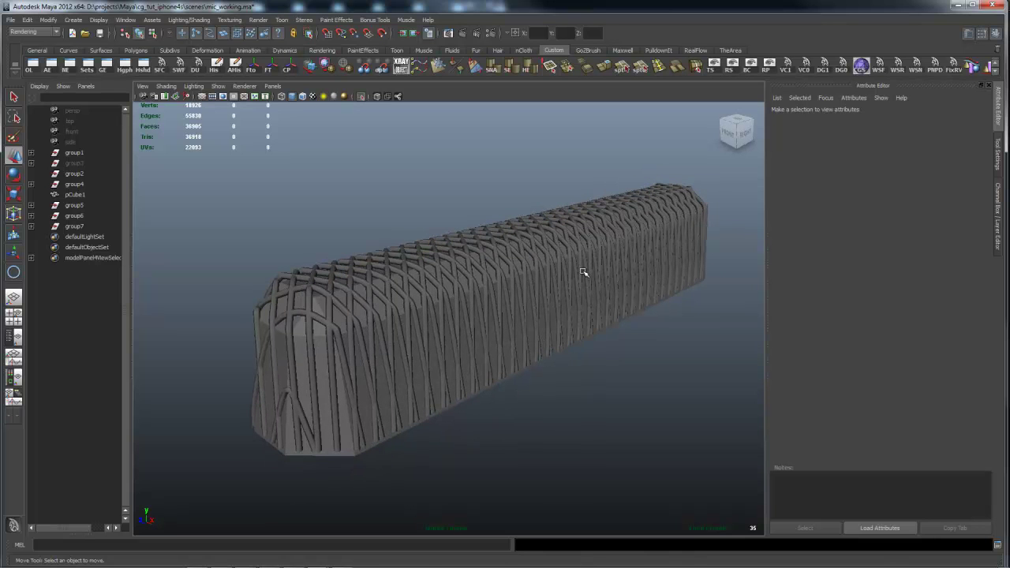
pyautogui.keyDown('alt'); pyautogui.moveTo(659, 292); pyautogui.dragTo(563, 327); pyautogui.keyUp('alt')
pyautogui.keyDown('alt'); pyautogui.moveTo(593, 370); pyautogui.dragTo(397, 334); pyautogui.keyUp('alt')
pyautogui.keyDown('alt'); pyautogui.moveTo(435, 285); pyautogui.dragTo(350, 330); pyautogui.keyUp('alt')
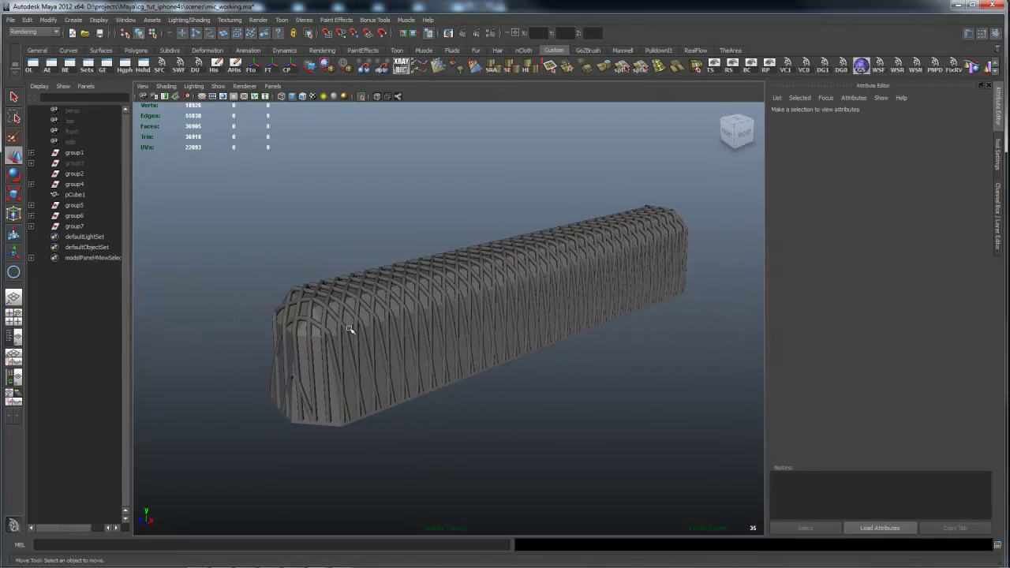
pyautogui.keyDown('alt'); pyautogui.moveTo(309, 360); pyautogui.dragTo(543, 369); pyautogui.keyUp('alt')
pyautogui.keyDown('alt'); pyautogui.moveTo(499, 424); pyautogui.dragTo(581, 372); pyautogui.keyUp('alt')
pyautogui.keyDown('alt'); pyautogui.moveTo(581, 371); pyautogui.dragTo(567, 381, button='right'); pyautogui.keyUp('alt')
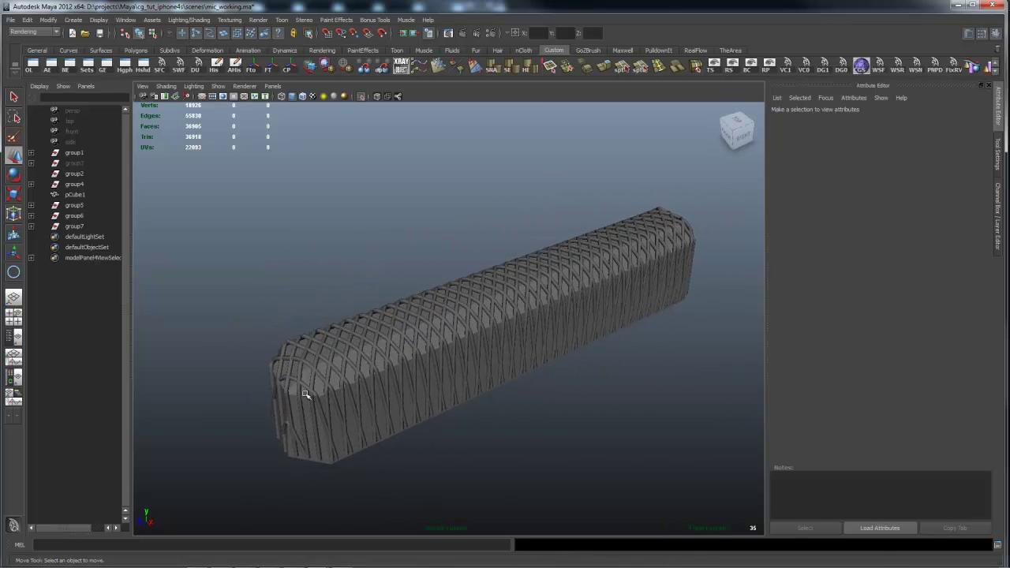
pyautogui.keyDown('alt'); pyautogui.moveTo(354, 359); pyautogui.dragTo(604, 369); pyautogui.keyUp('alt')
pyautogui.moveTo(532, 371)
pyautogui.keyDown('alt'); pyautogui.mouseDown()
pyautogui.moveTo(508, 334)
pyautogui.moveTo(528, 344)
pyautogui.moveTo(526, 359)
pyautogui.mouseUp(); pyautogui.keyUp('alt')
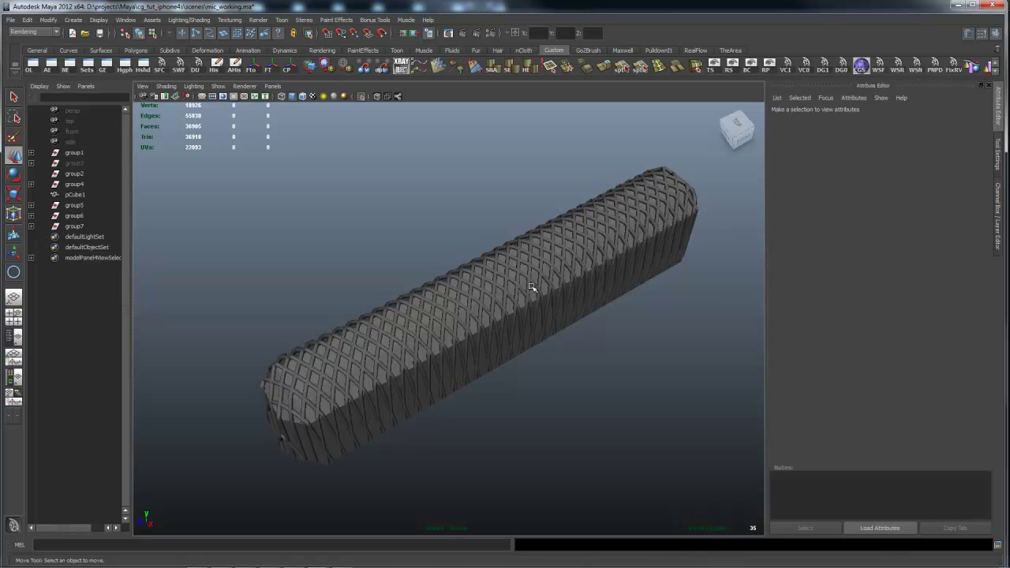
pyautogui.keyDown('alt'); pyautogui.moveTo(579, 332); pyautogui.dragTo(529, 347); pyautogui.keyUp('alt')
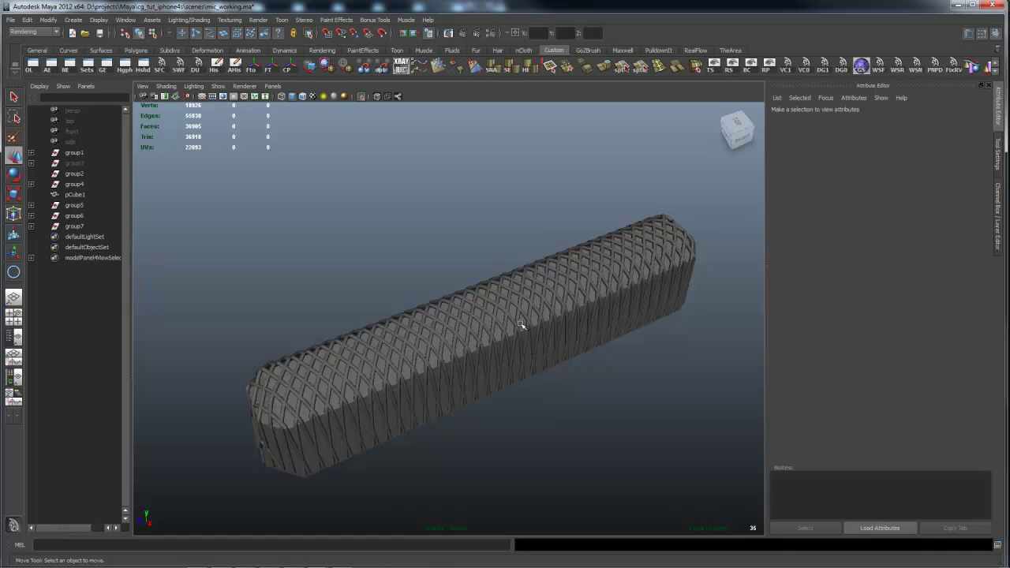
pyautogui.moveTo(521, 324)
pyautogui.keyDown('alt'); pyautogui.mouseDown()
pyautogui.moveTo(532, 309)
pyautogui.moveTo(524, 307)
pyautogui.moveTo(532, 311)
pyautogui.mouseUp(); pyautogui.keyUp('alt')
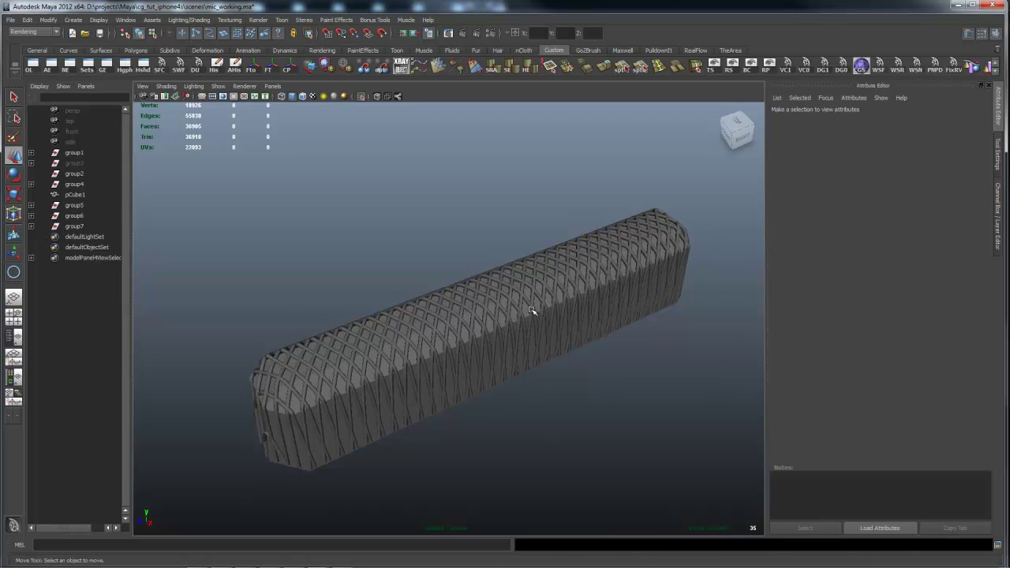